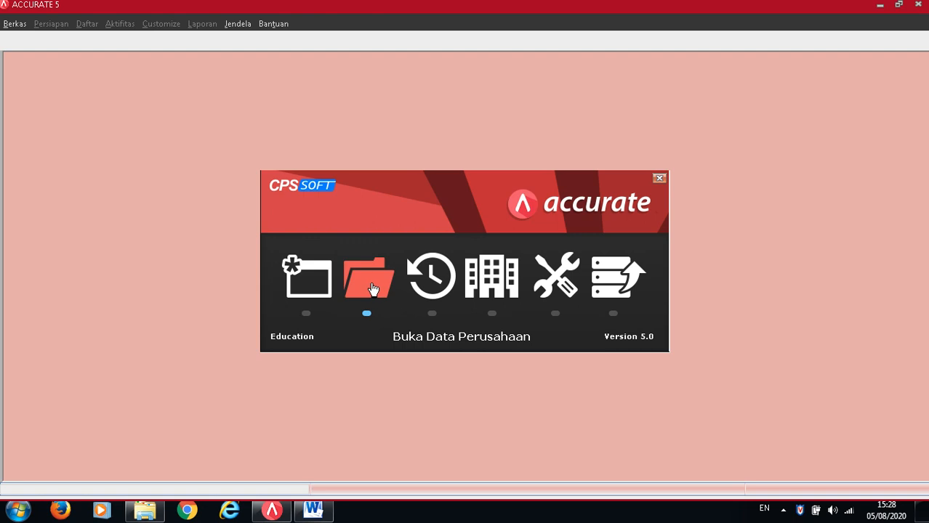
Open the local PT. KURNIA company database from the XII AKL folder under WORK FORM HOME, 2020-2021 on drive F
click(372, 287)
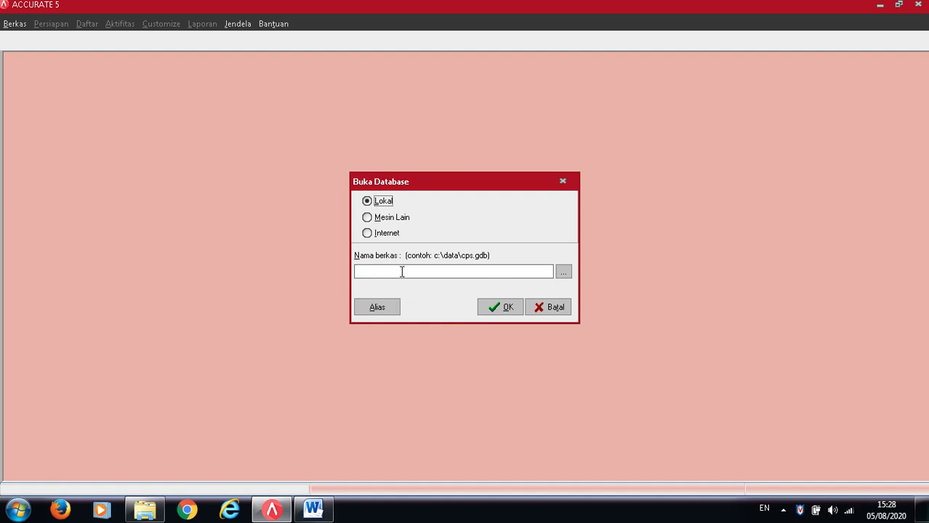
click(563, 273)
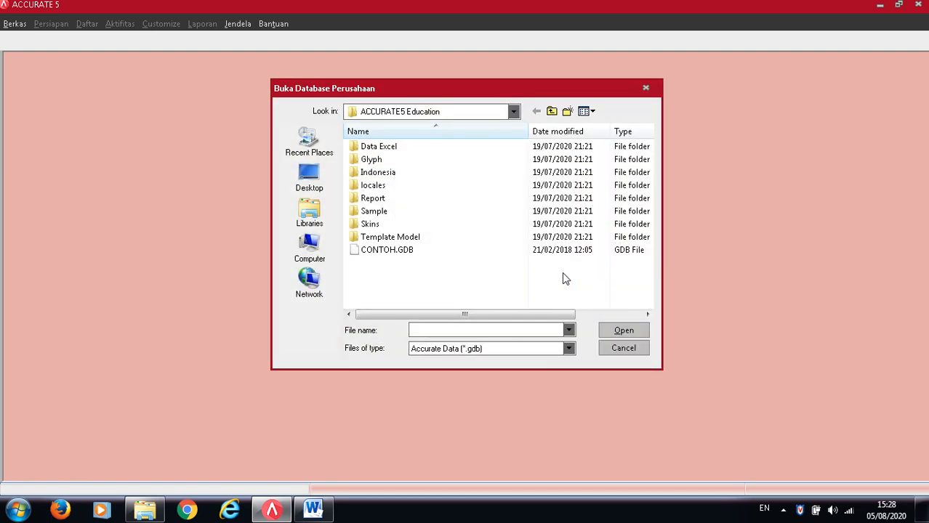
click(514, 111)
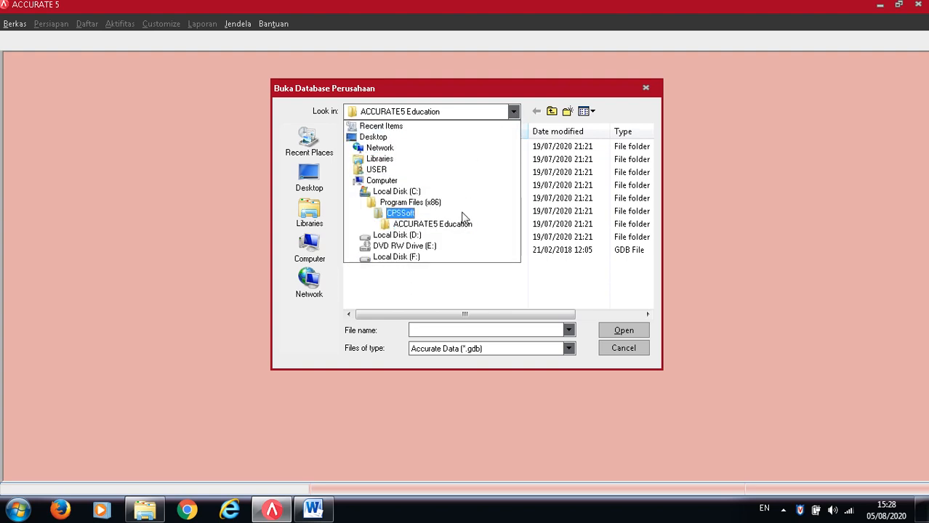
click(452, 260)
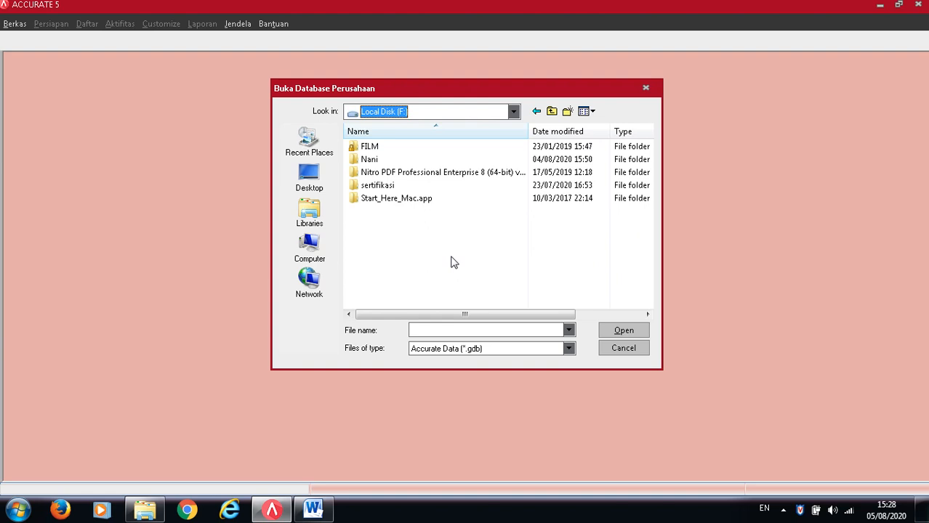
double_click(370, 160)
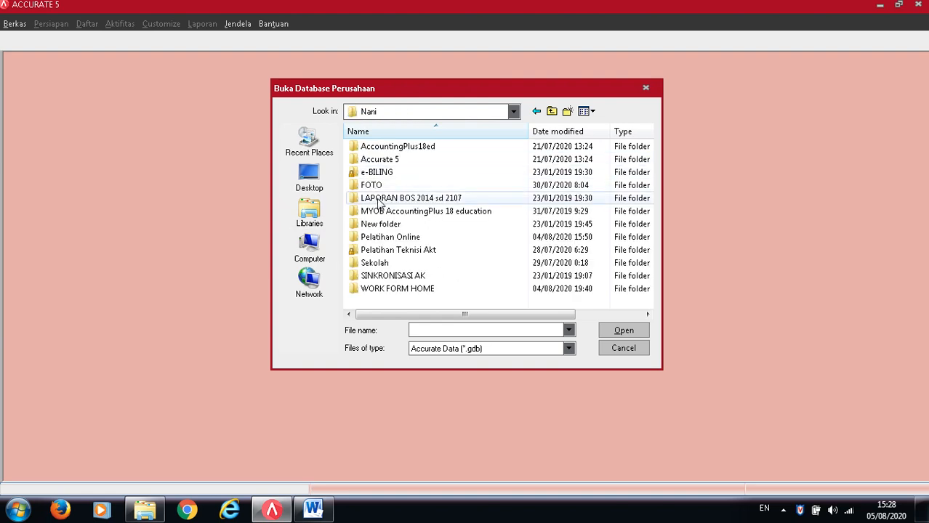
click(394, 289)
double_click(395, 288)
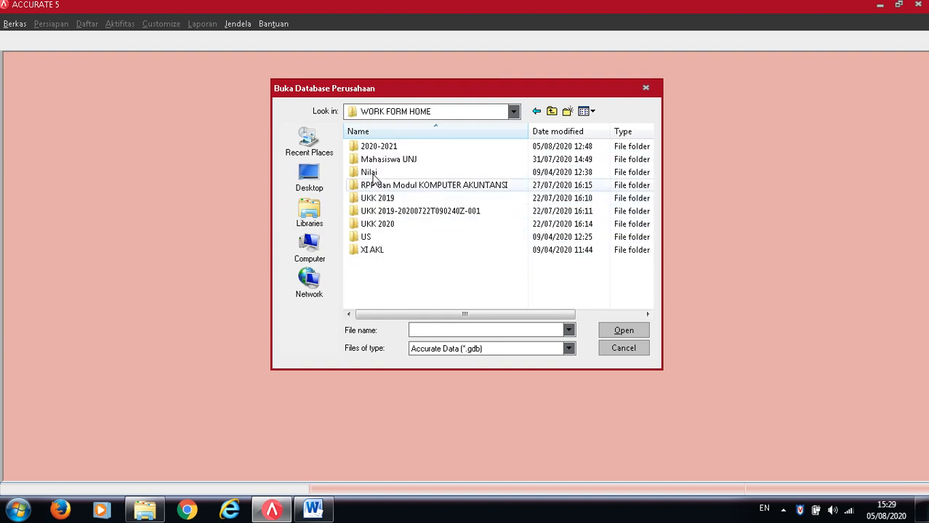
double_click(376, 148)
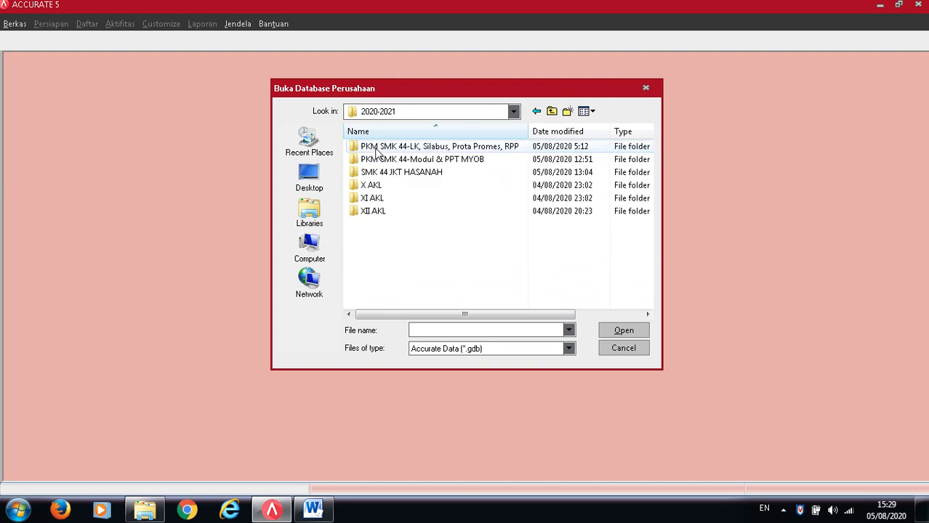
double_click(377, 212)
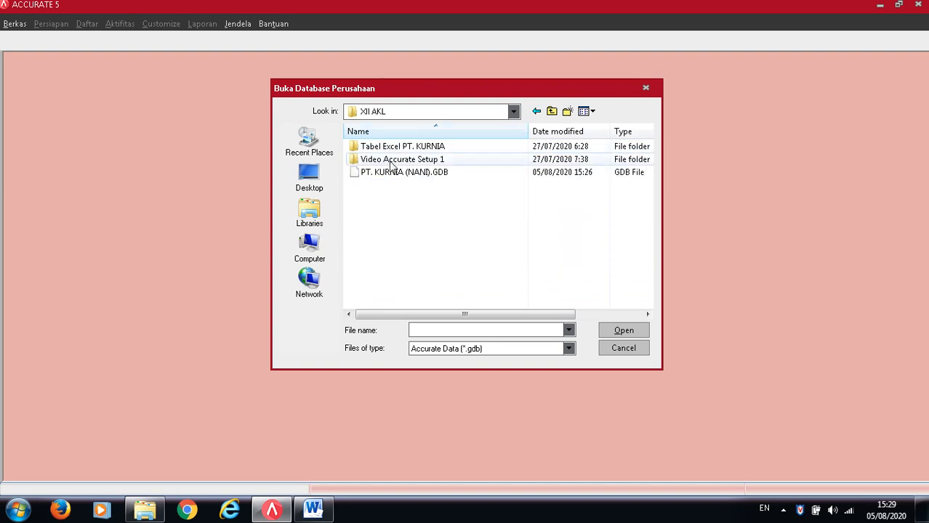
click(397, 178)
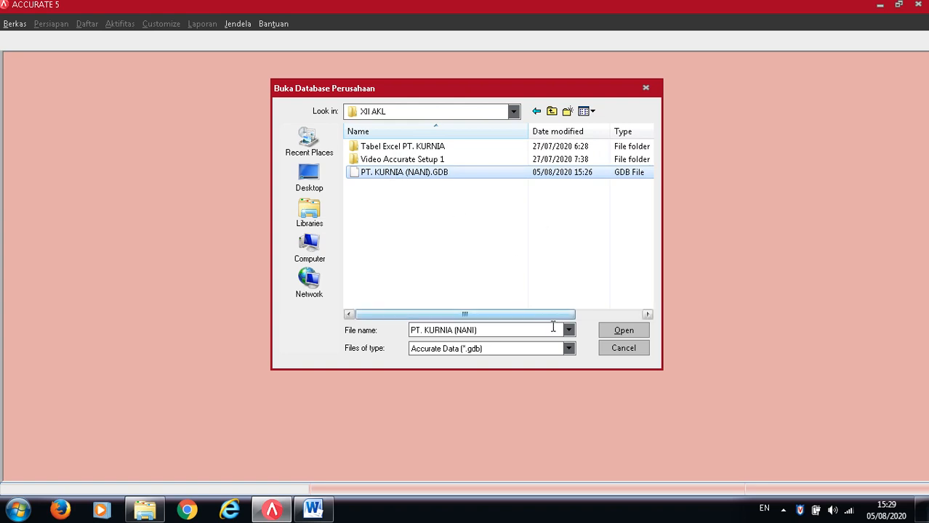
click(623, 333)
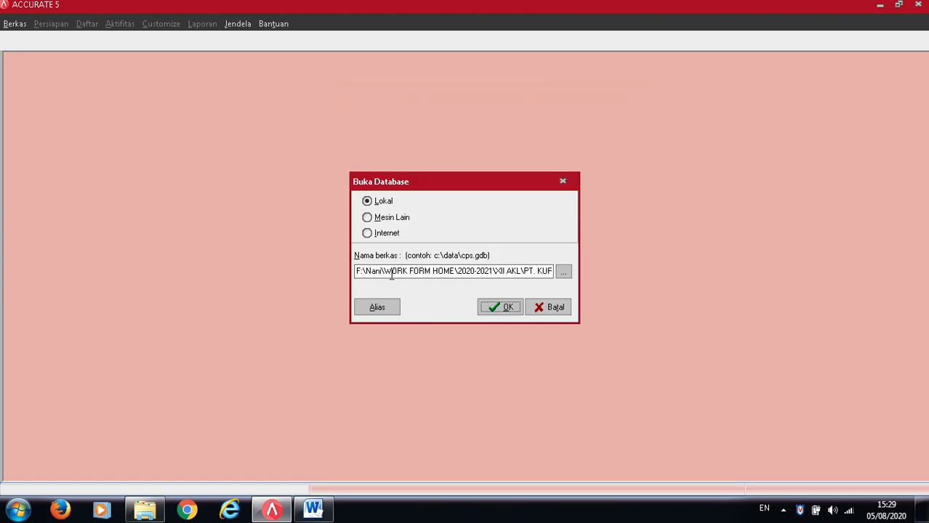
click(509, 308)
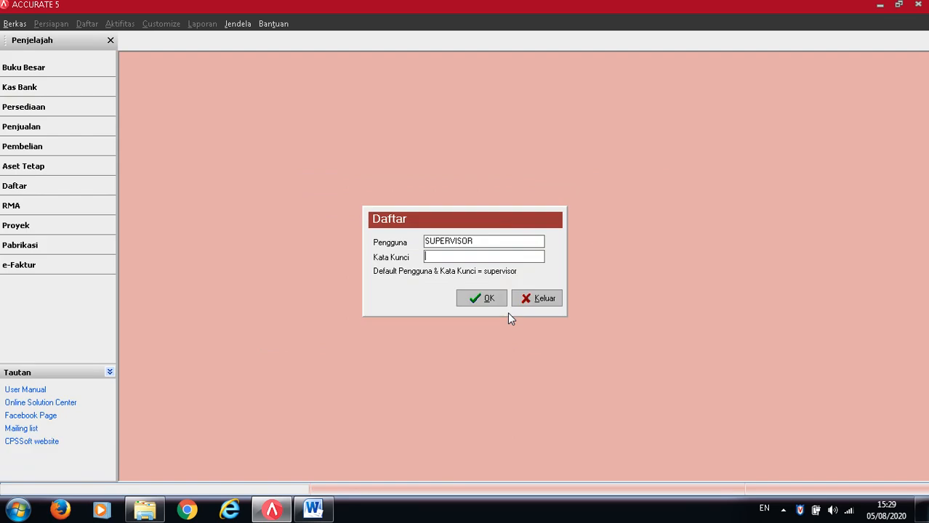
Log in to the company database as SUPERVISOR by filling in the account password (Kata Kunci)
double_click(487, 241)
right_click(487, 241)
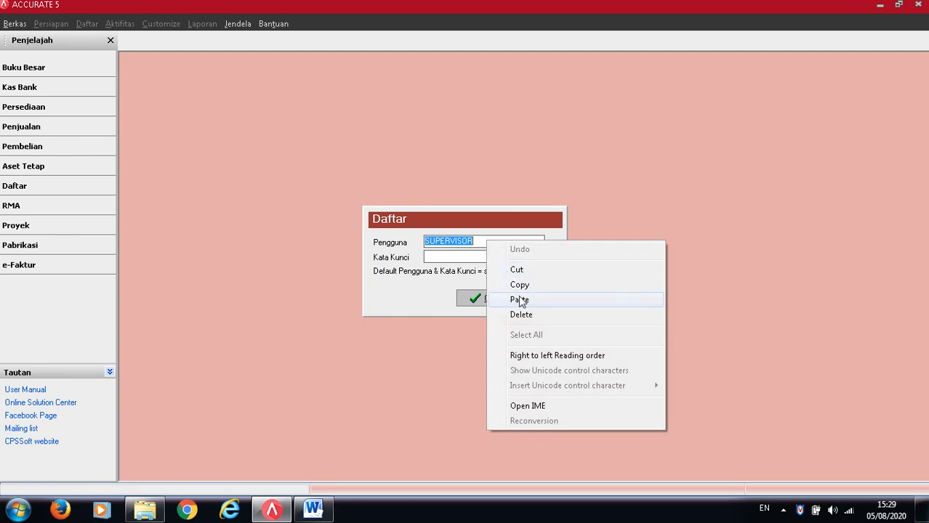
click(514, 284)
click(484, 257)
right_click(484, 257)
click(516, 314)
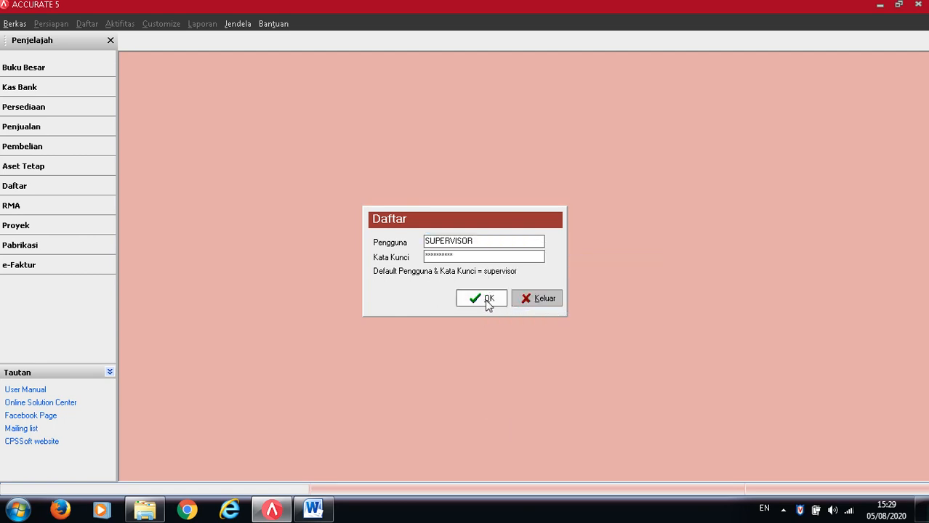
click(486, 299)
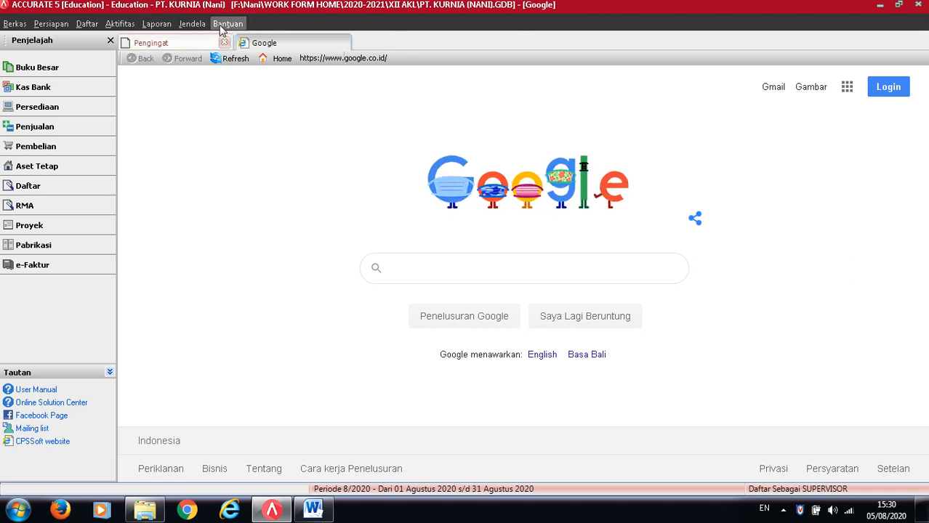
Start the Persiapan Singkat wizard in Indonesian with the Persiapan Mahir setup type
click(45, 69)
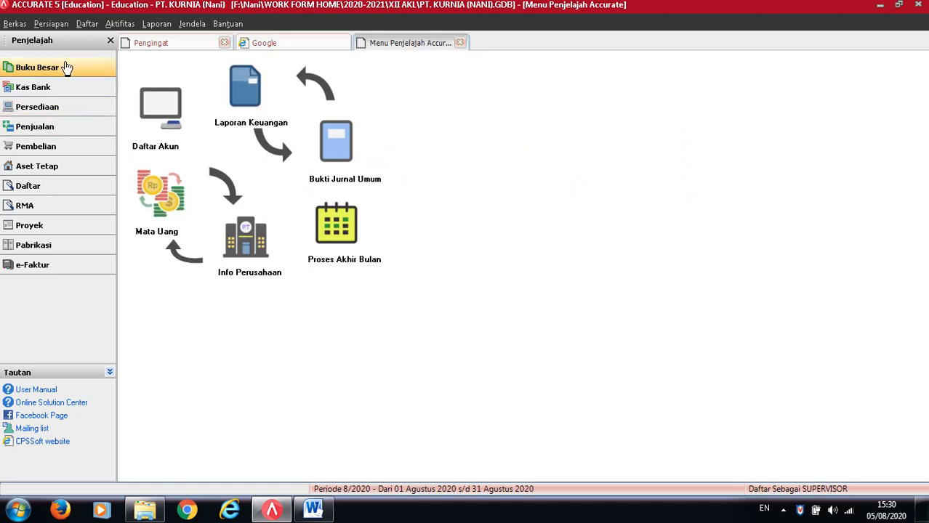
click(53, 24)
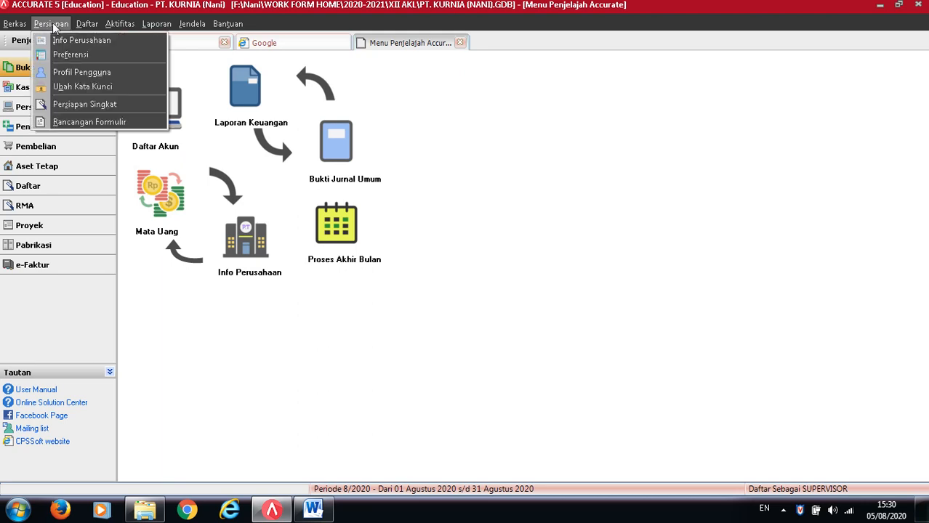
click(69, 104)
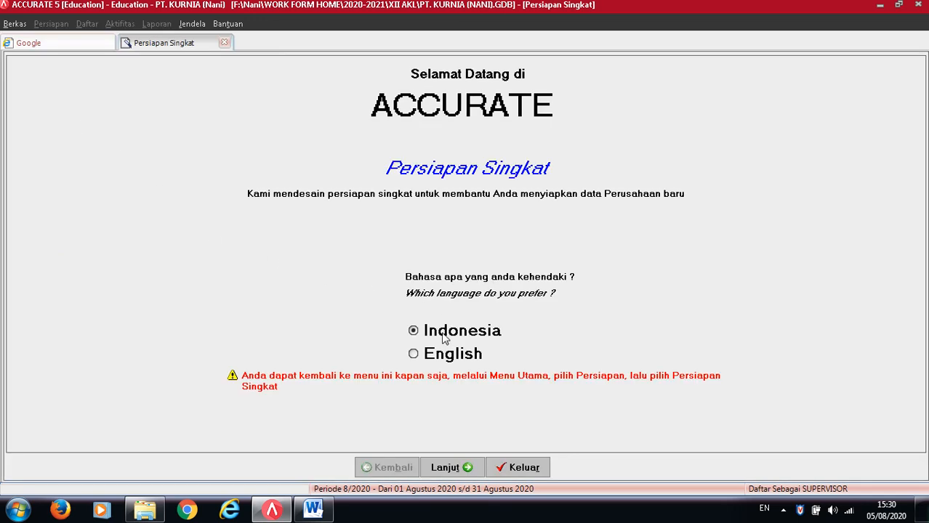
click(456, 468)
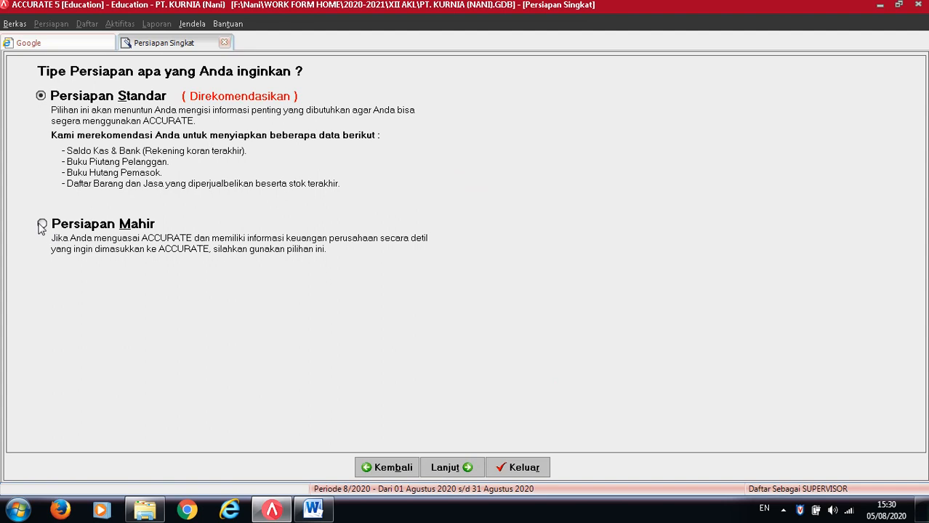
click(42, 227)
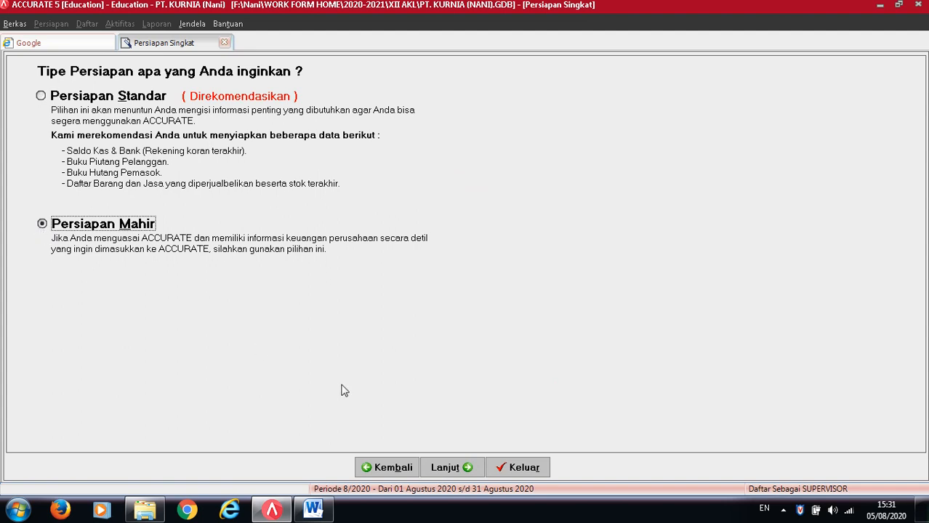
click(445, 468)
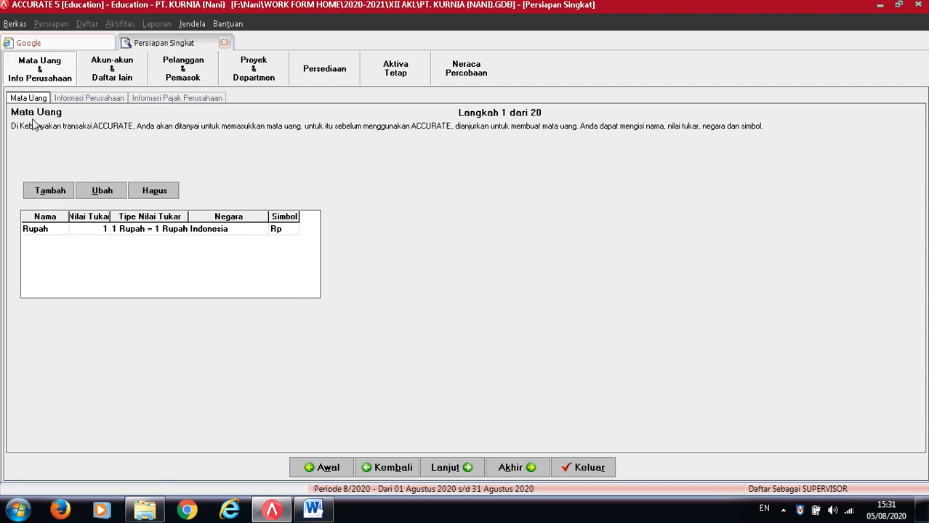
Advance through the currency, company information and company tax information pages to the Daftar Akun page
click(443, 469)
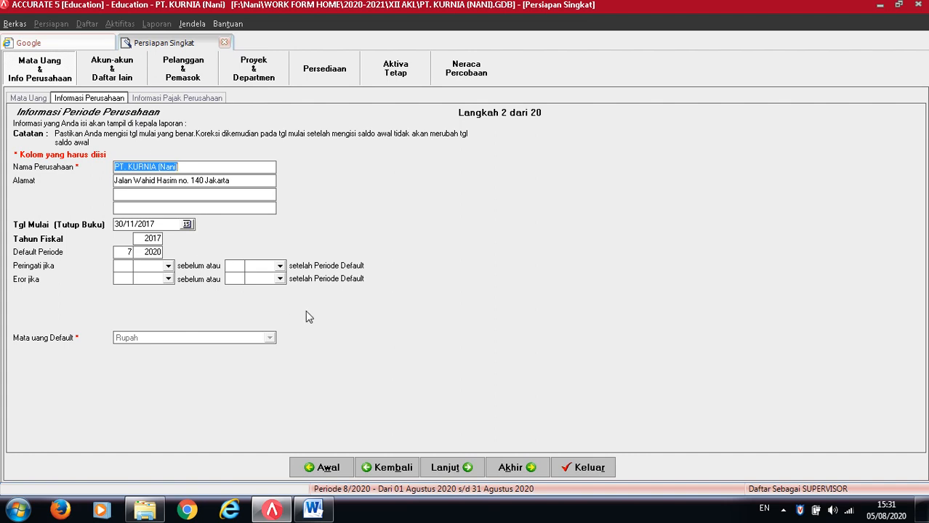
click(456, 469)
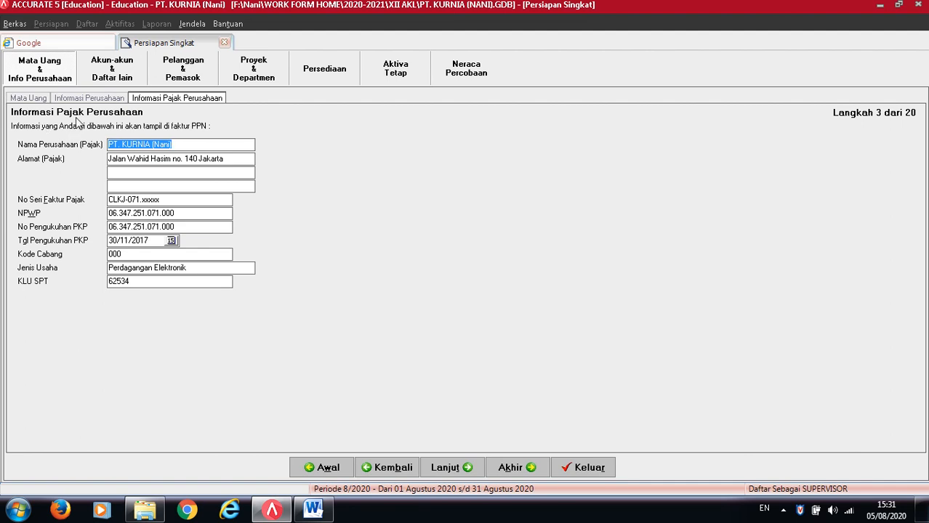
click(441, 471)
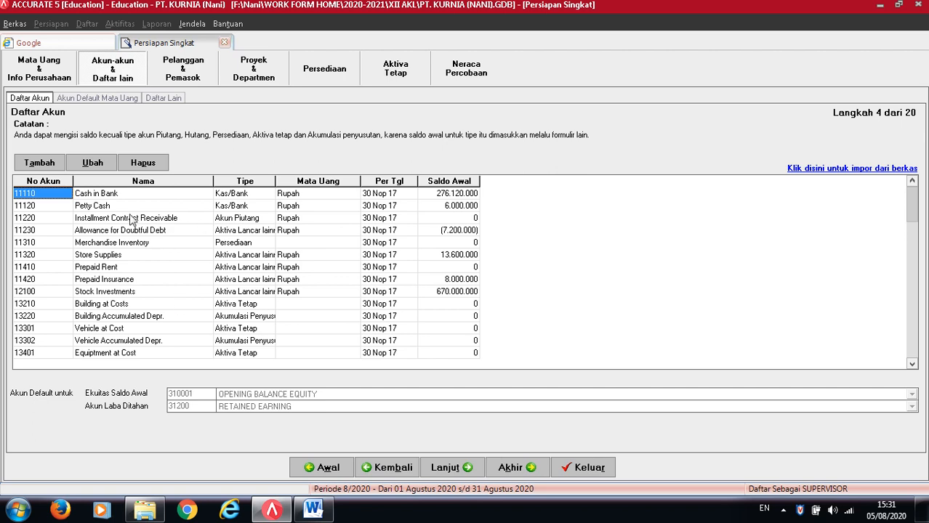
Review the Cash in Bank, Petty Cash and Allowance for Doubtful Debt entries in the account list
click(427, 196)
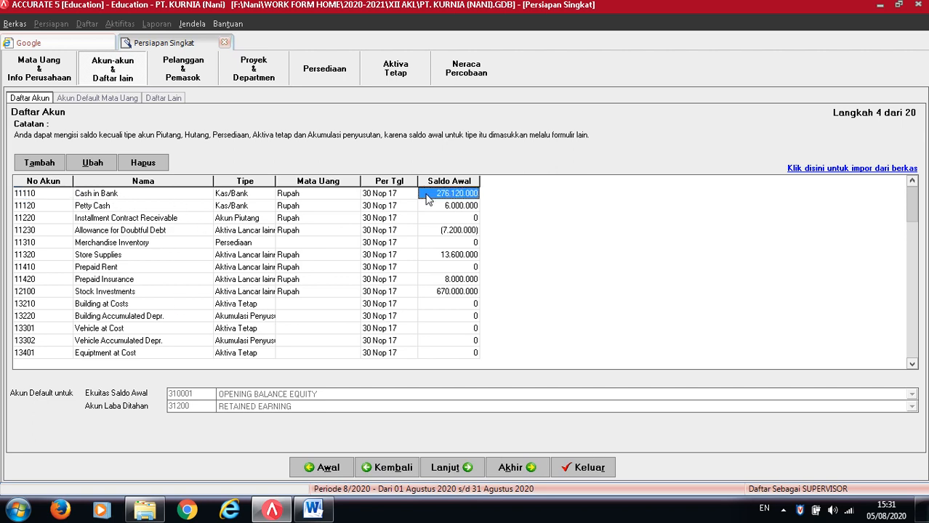
click(154, 196)
click(153, 209)
click(155, 233)
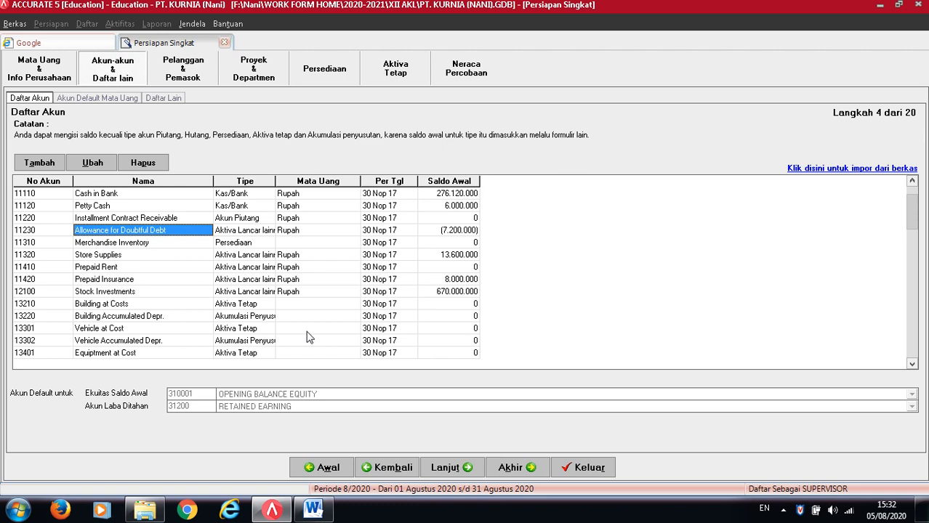
Examine the Prepaid Insurance account's number, name, type and currency, and look through the account list to its end
click(41, 279)
click(41, 278)
double_click(41, 280)
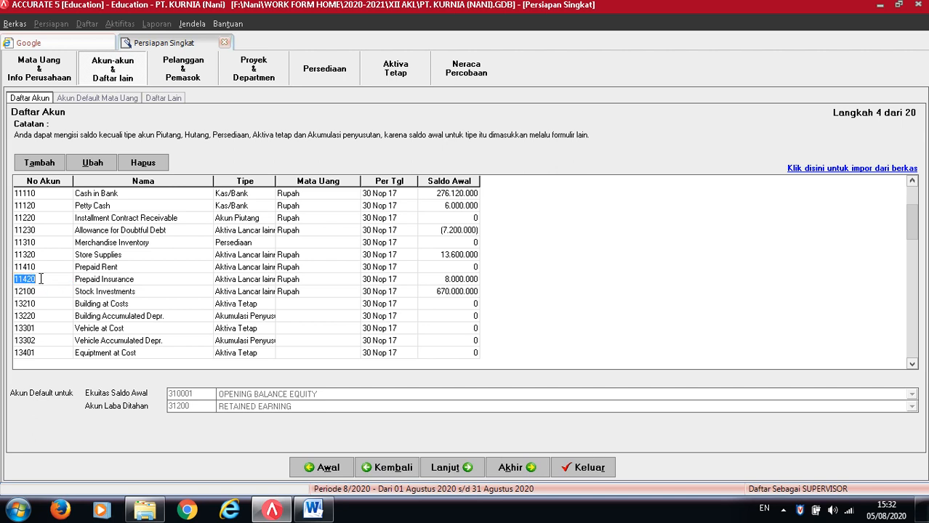
click(155, 283)
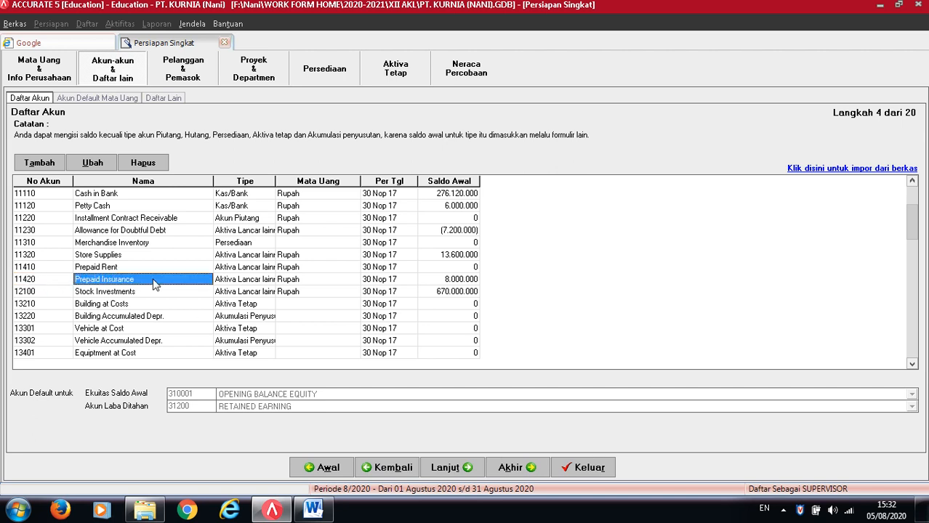
click(154, 282)
double_click(156, 279)
click(145, 303)
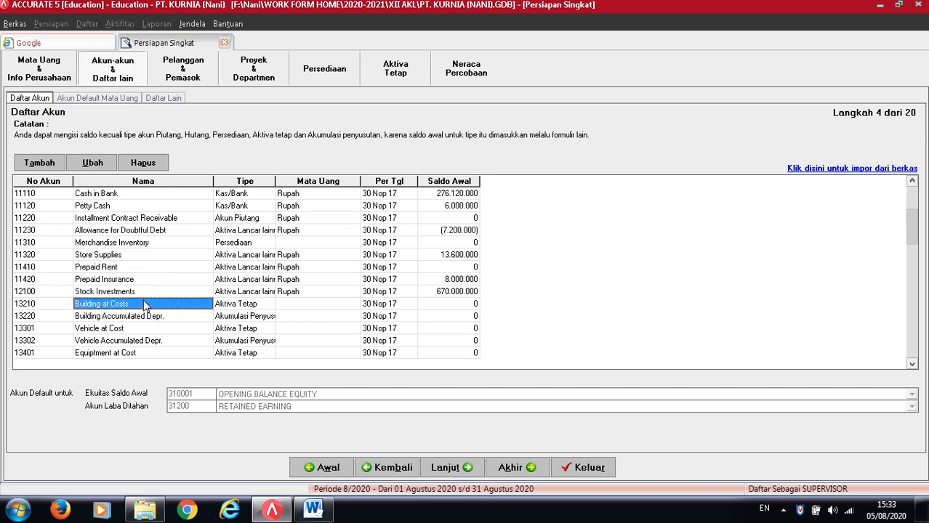
click(261, 283)
click(269, 284)
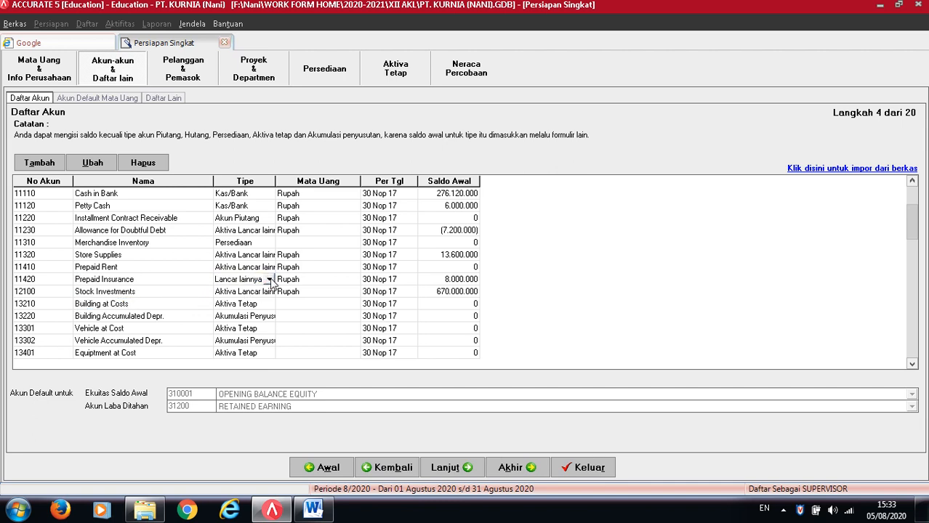
click(269, 281)
click(271, 282)
click(327, 281)
click(411, 269)
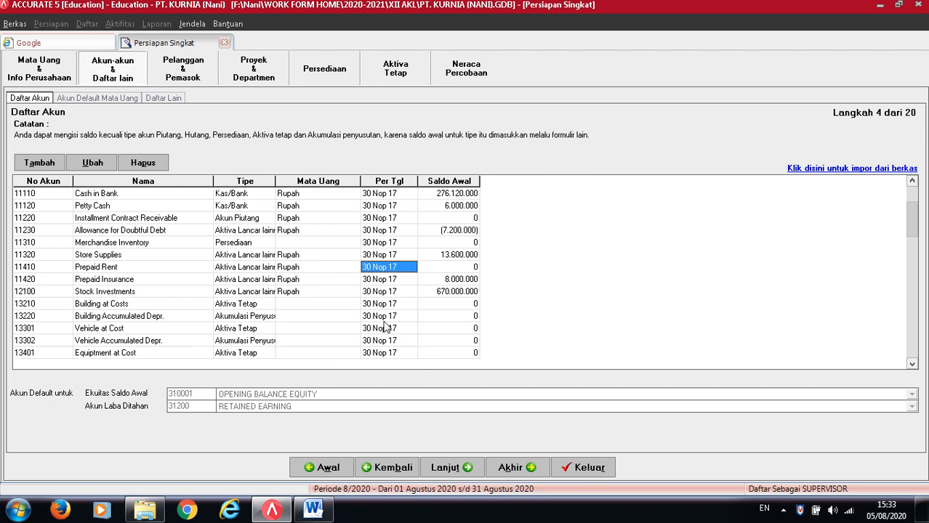
drag(914, 227, 918, 347)
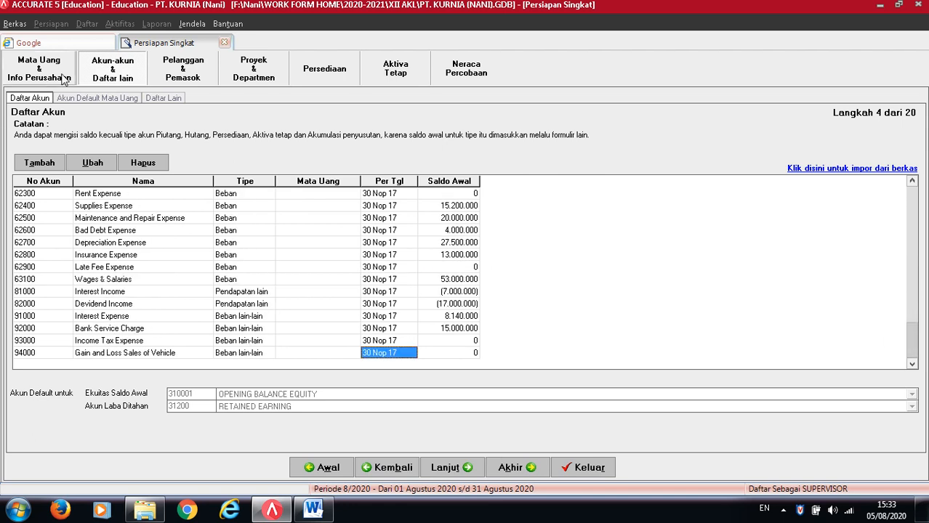
Start a new account of type Aktiva Lancar lainnya and cancel the form without saving it
click(38, 163)
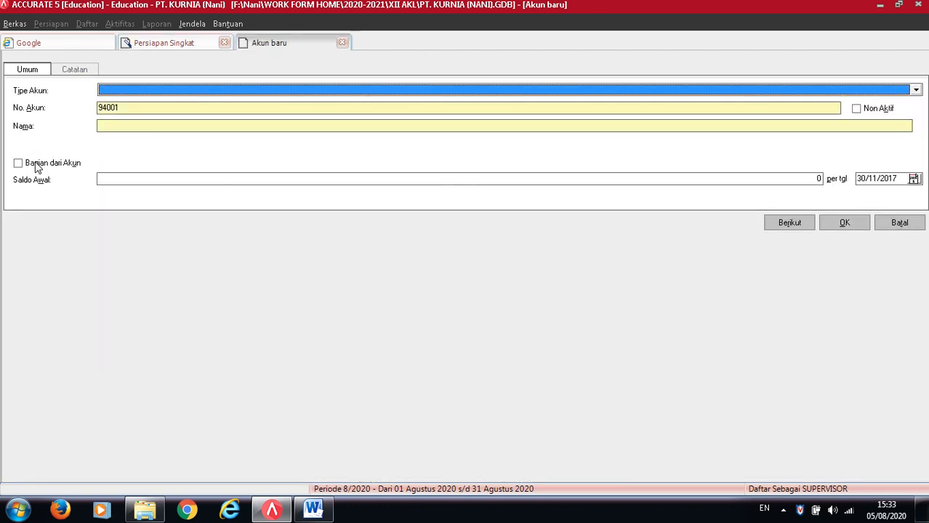
click(141, 93)
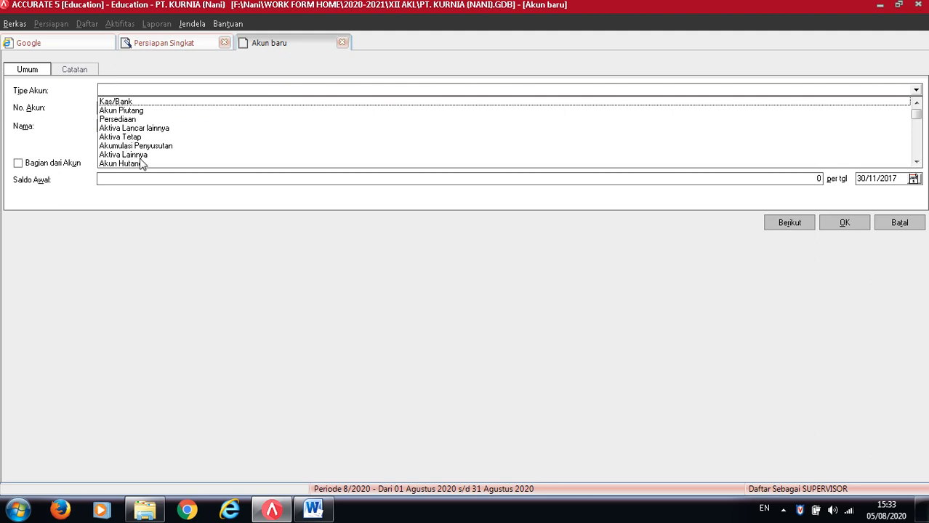
click(156, 128)
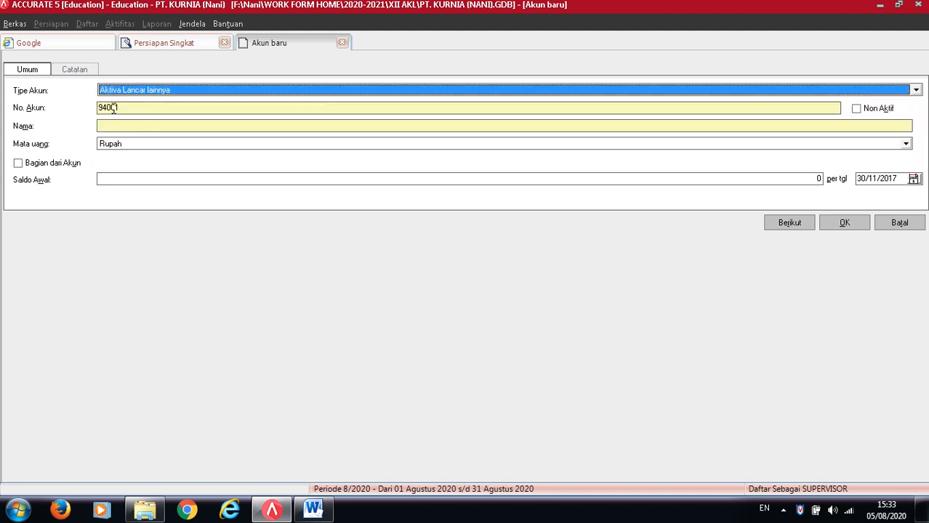
drag(125, 109, 78, 108)
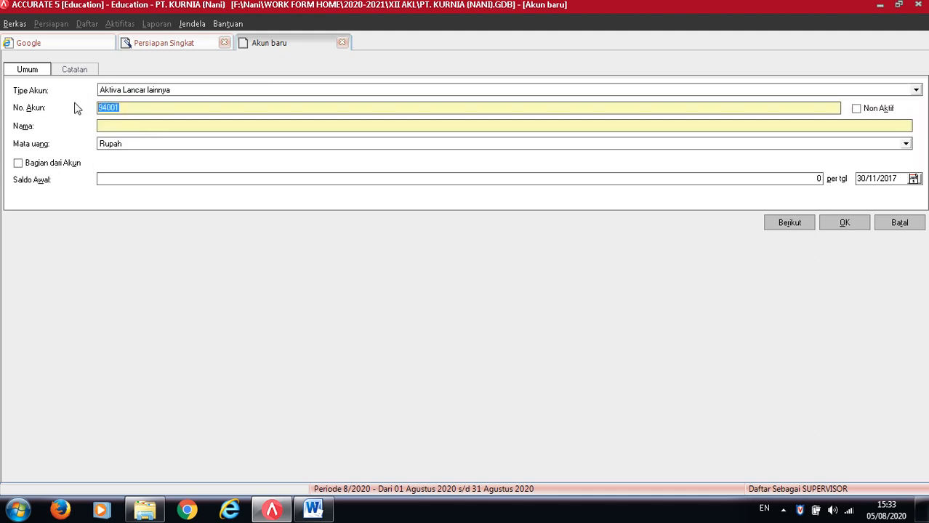
click(109, 125)
click(898, 223)
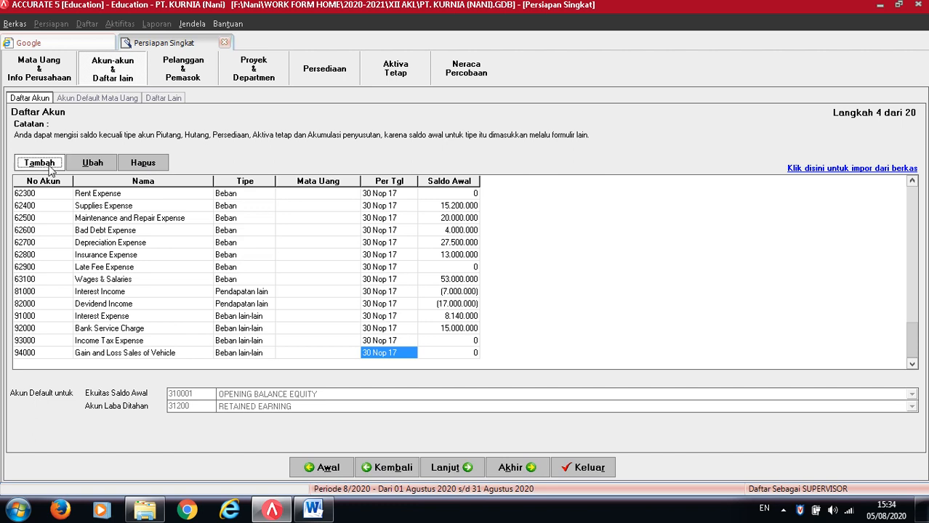
Try to add an account directly in the list below Gain and Loss Sales of Vehicle, and discard the blank row
click(461, 356)
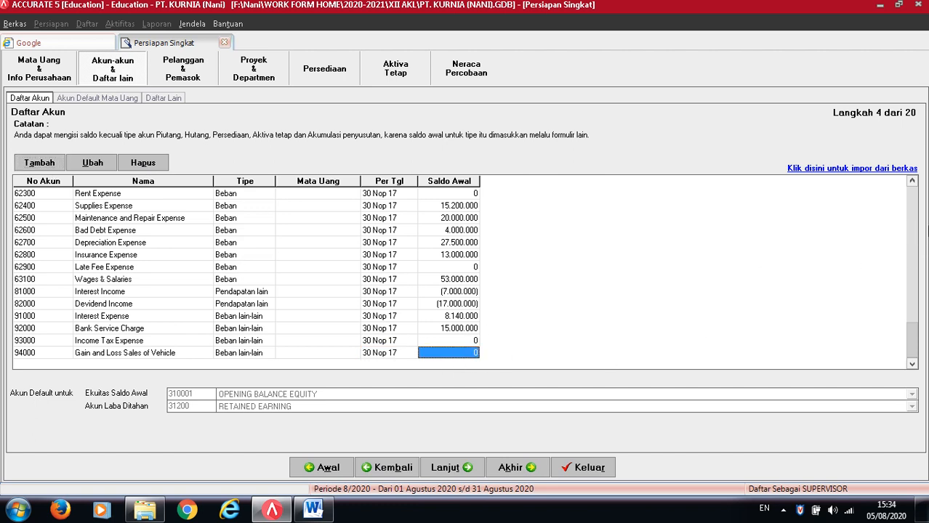
click(912, 238)
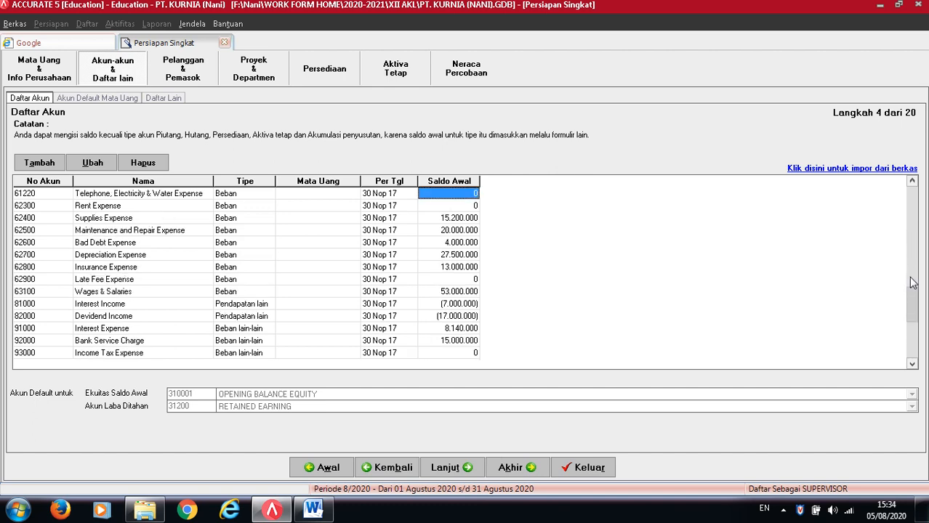
click(914, 340)
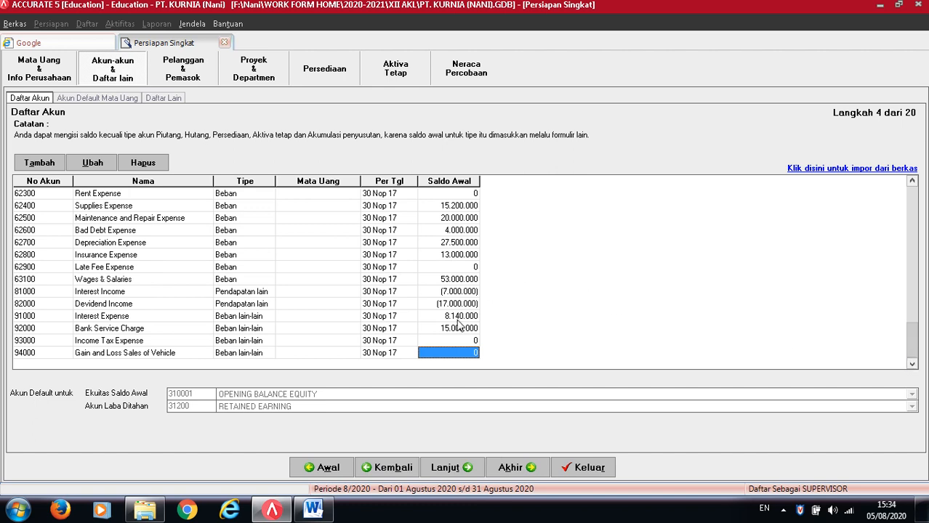
key(Down)
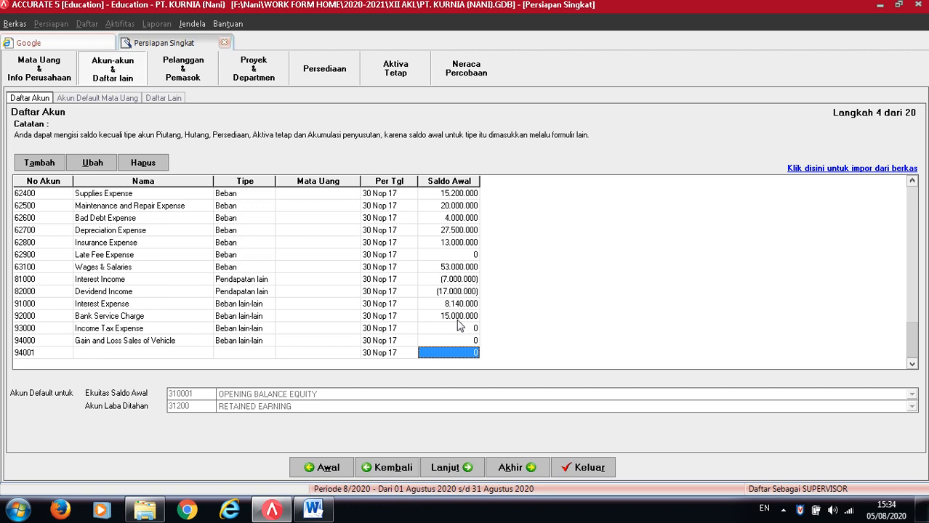
click(457, 320)
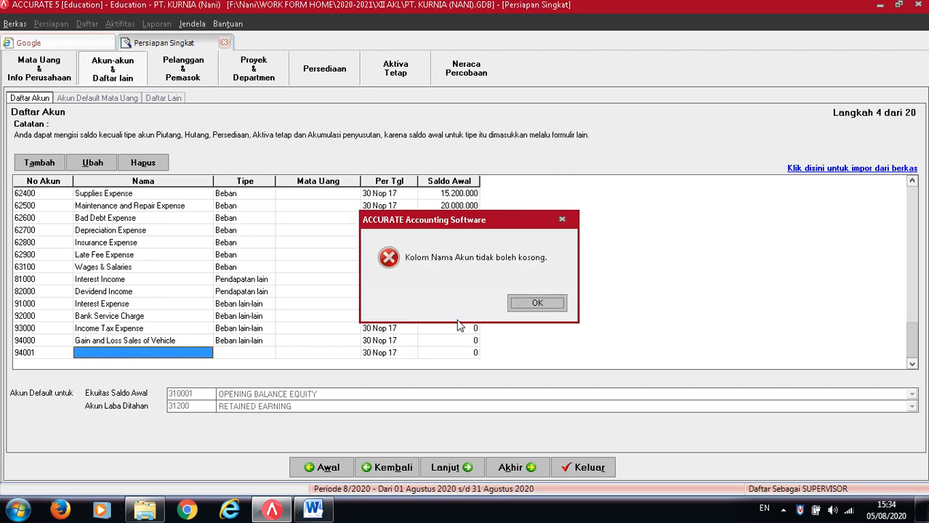
click(531, 303)
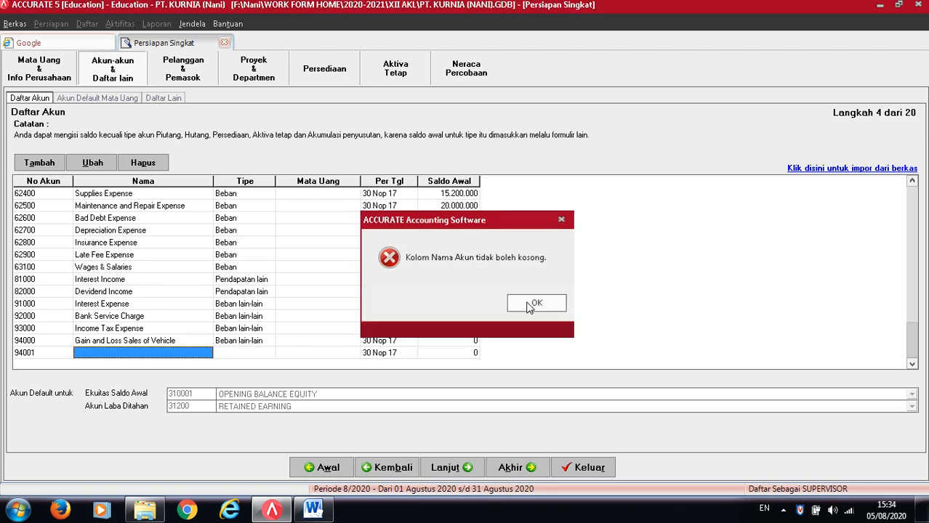
click(93, 353)
click(60, 354)
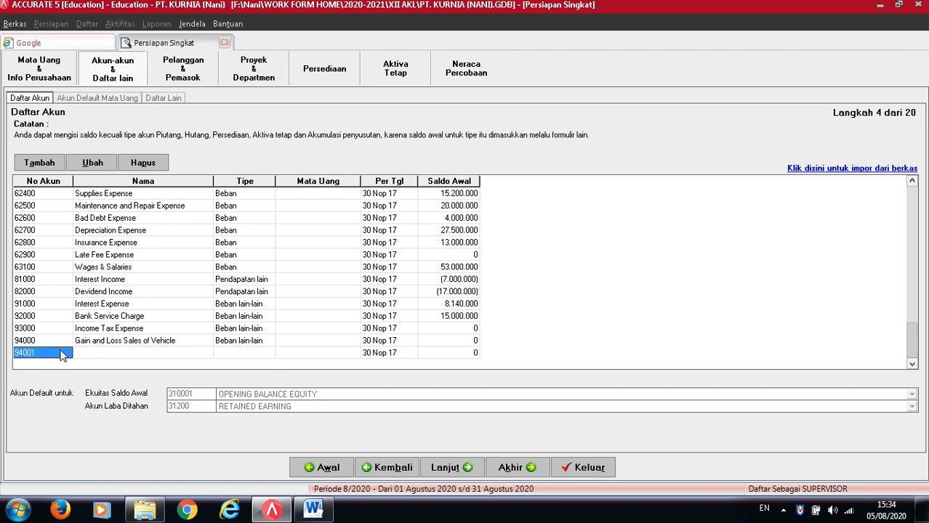
click(62, 355)
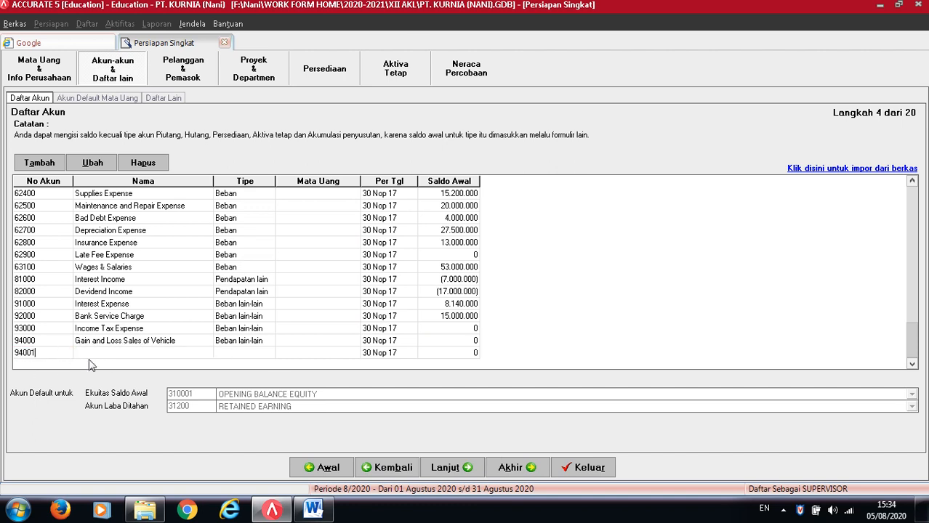
click(91, 356)
click(101, 352)
click(225, 354)
click(460, 347)
click(462, 353)
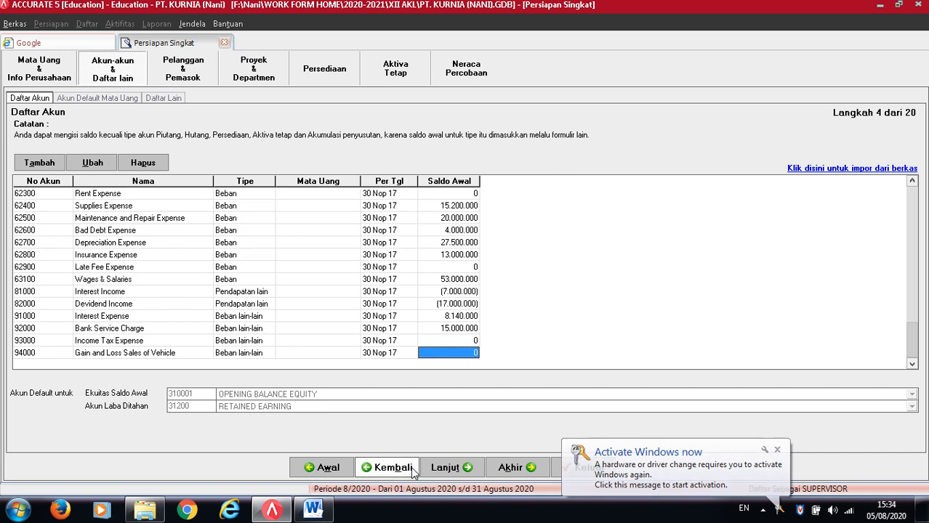
On the Akun Default Mata Uang page, select Accounts Payable for sales prepayments, Installment Contract Receivable for receivables and purchase prepayments, and Sales Discount for Diskon Penjualan
click(444, 468)
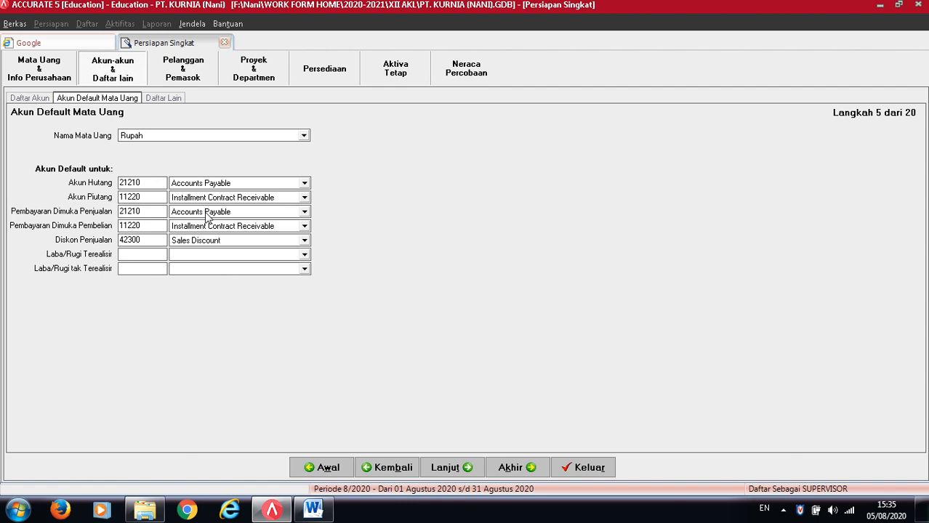
click(207, 215)
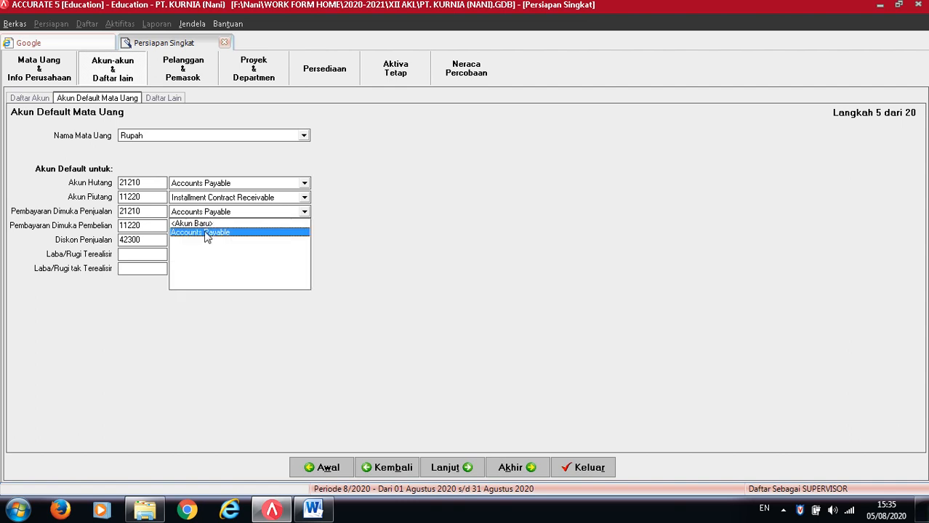
click(205, 233)
click(219, 198)
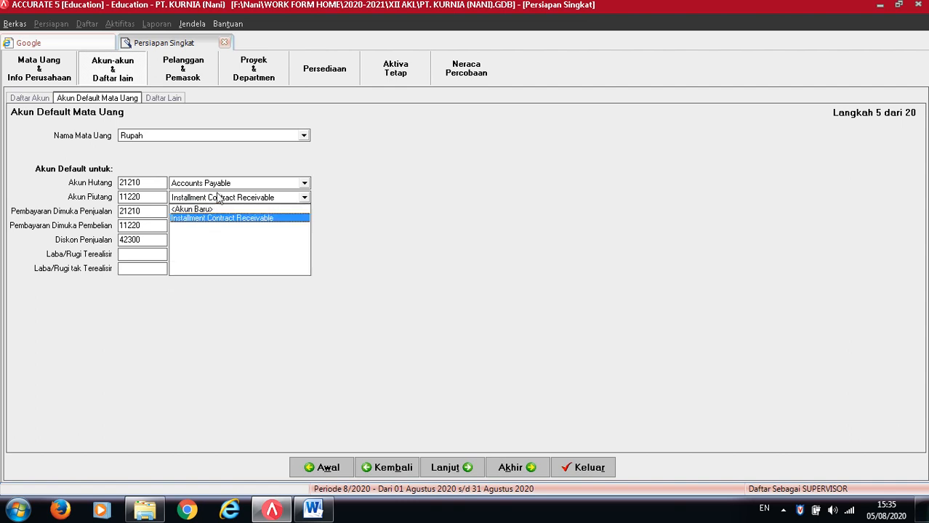
click(216, 218)
click(208, 227)
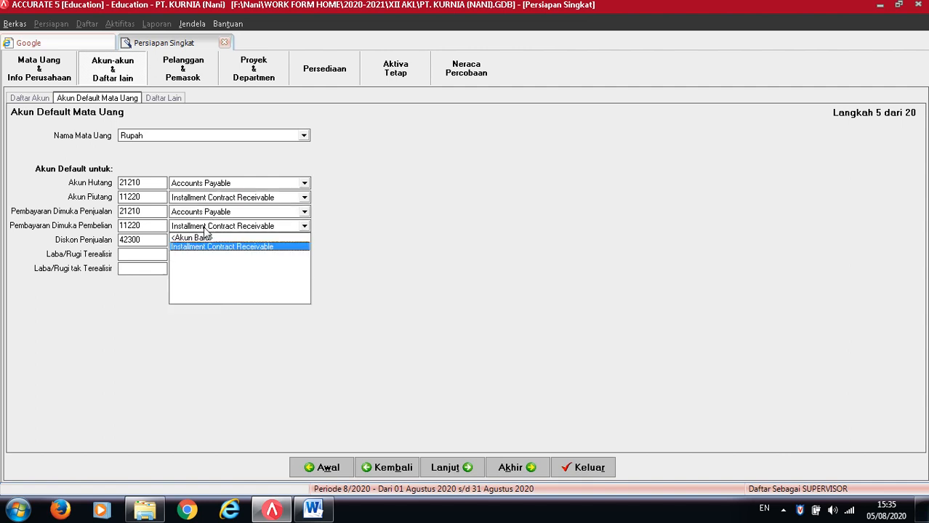
click(201, 247)
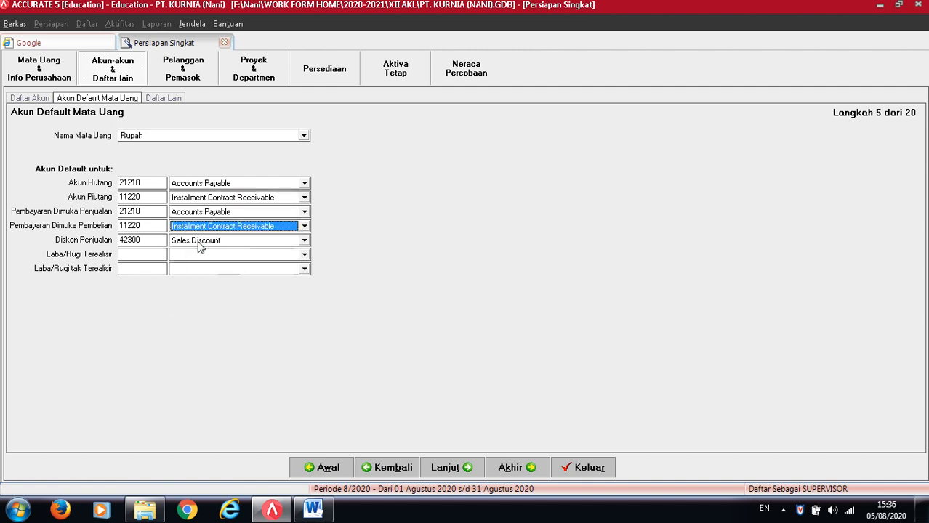
click(193, 243)
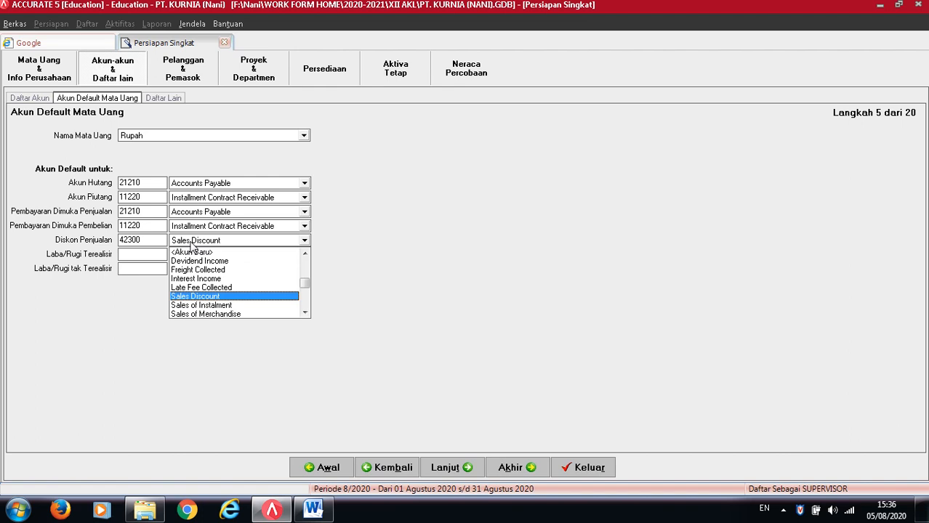
click(222, 298)
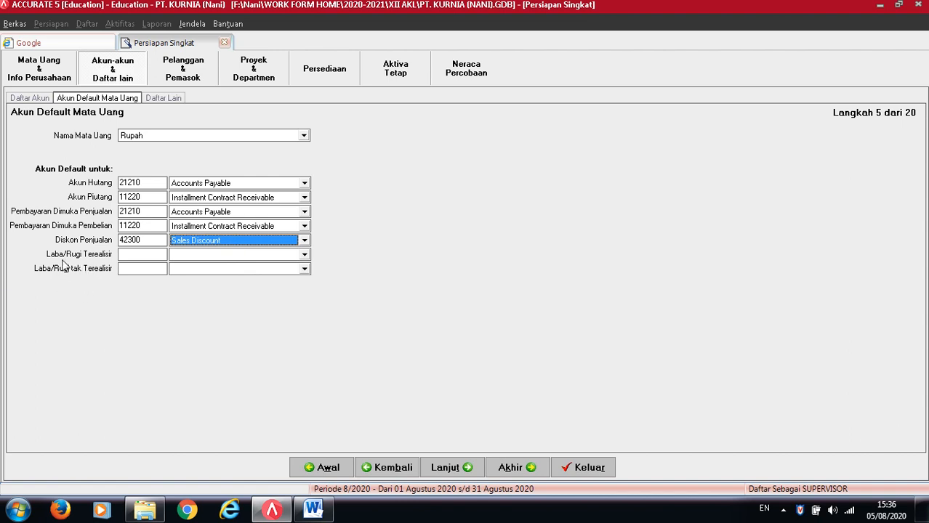
Look through the accounts available for Laba/Rugi Terealisir and Laba/Rugi tak Terealisir without selecting any
click(304, 255)
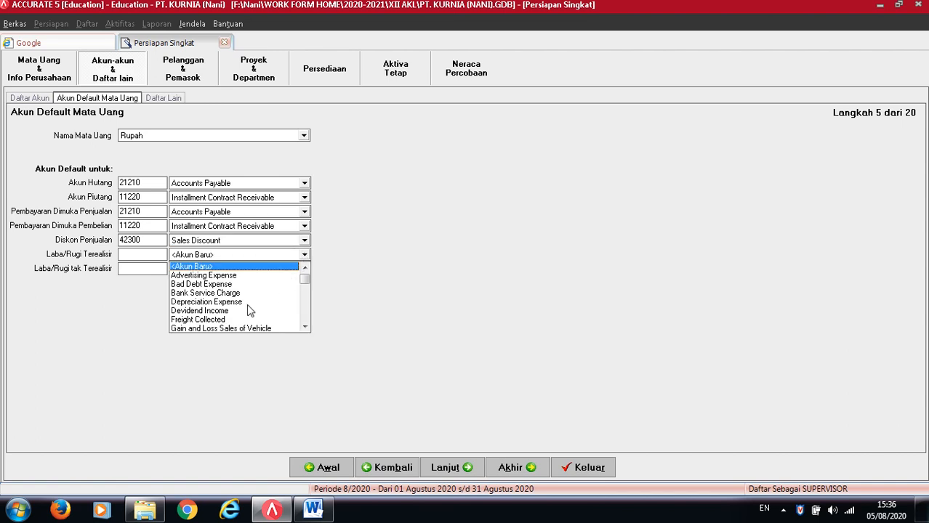
click(304, 326)
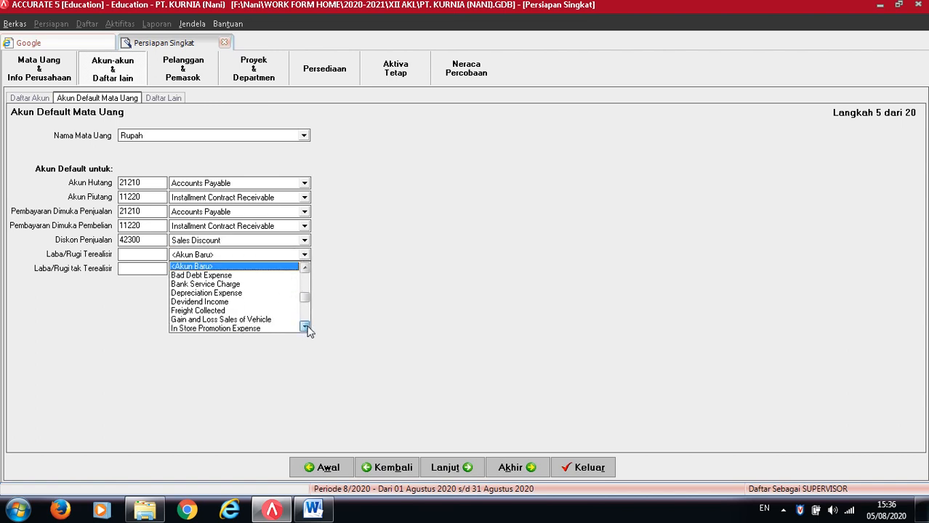
click(305, 327)
click(306, 328)
click(306, 327)
click(306, 328)
click(306, 328)
click(306, 328)
click(306, 327)
click(306, 328)
click(306, 328)
click(307, 327)
click(308, 327)
click(309, 327)
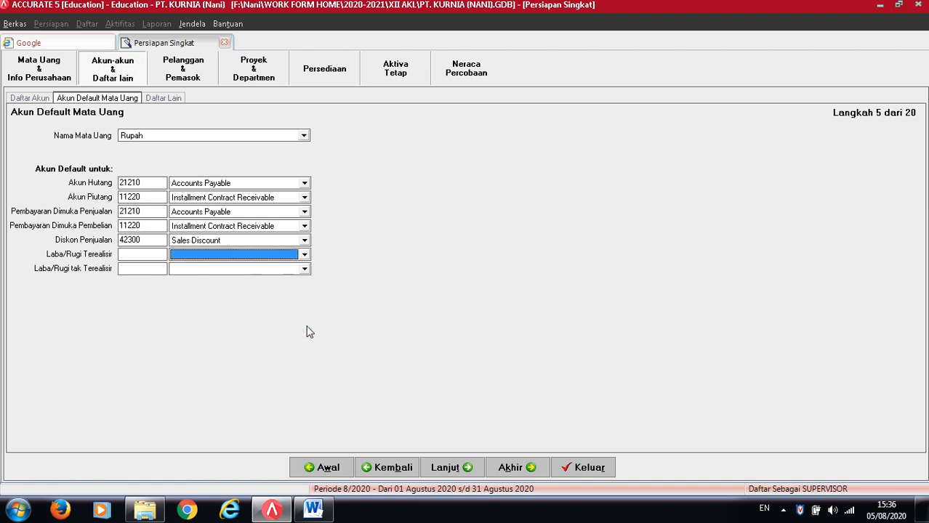
click(305, 270)
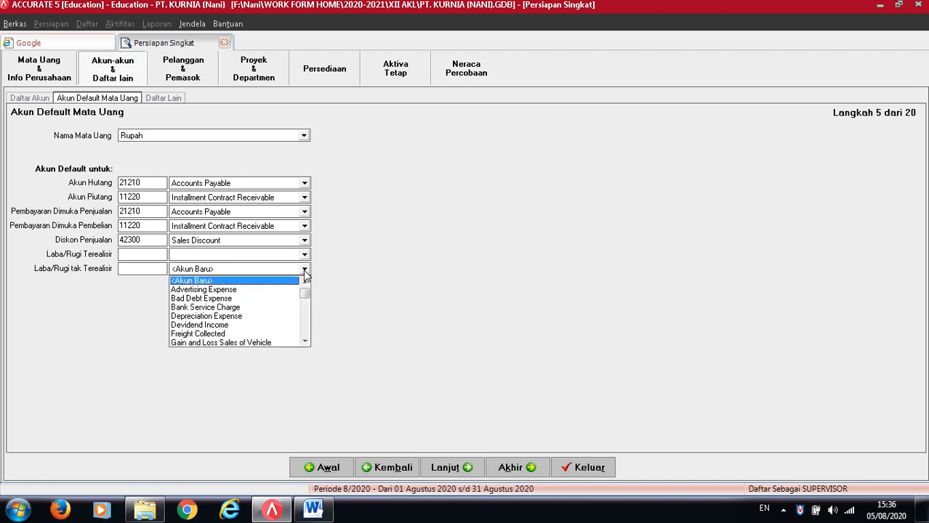
drag(304, 294, 297, 344)
click(327, 361)
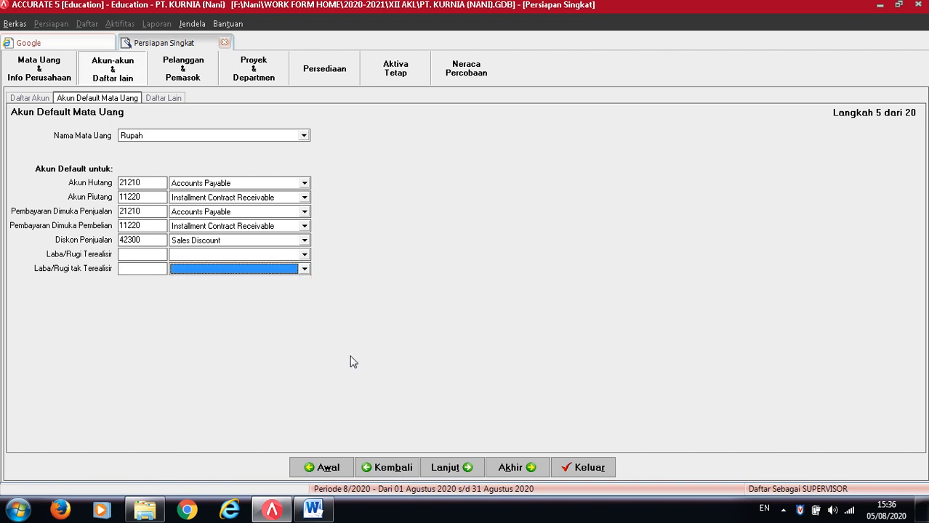
Advance to the Daftar Lain page and switch to the 6072-P3-SPK-AKUNTANSI-KOMPUTER AKUNTANSI document in Microsoft Word
click(464, 475)
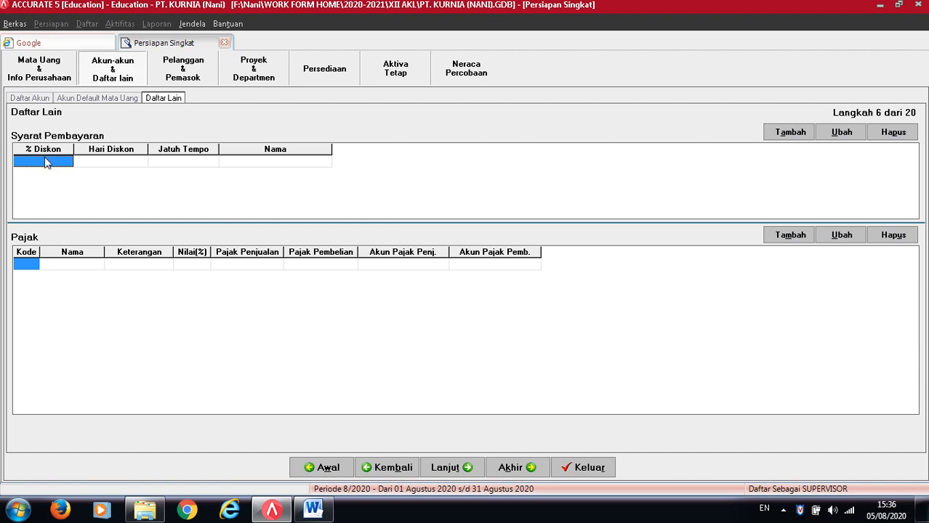
click(317, 516)
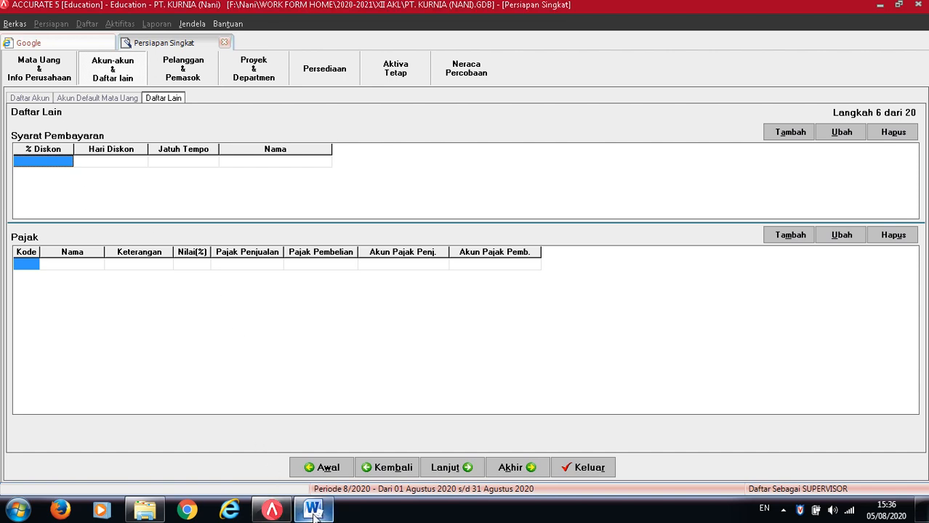
click(312, 511)
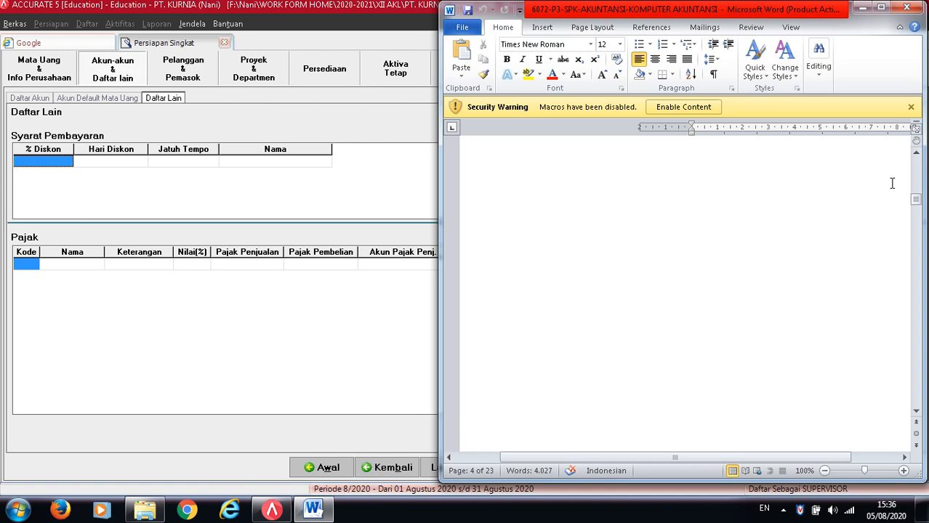
Scroll back to the Penjualan section of the Word document and read its sales terms and PPN Keluaran rules
drag(914, 204, 914, 191)
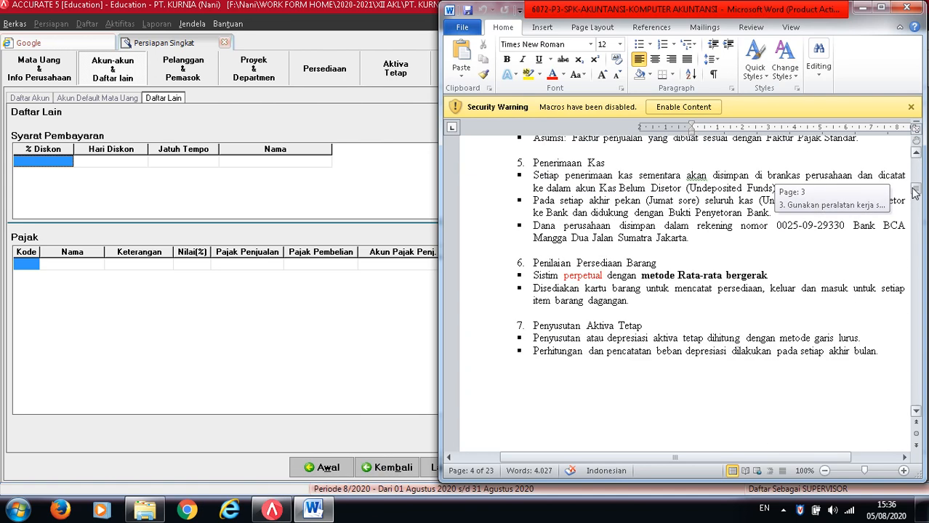
drag(914, 191, 914, 188)
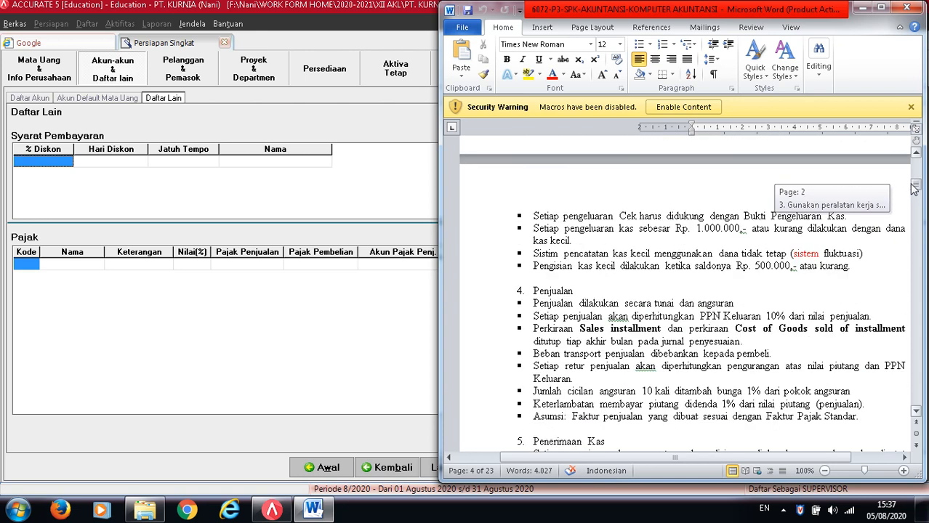
drag(913, 188, 914, 187)
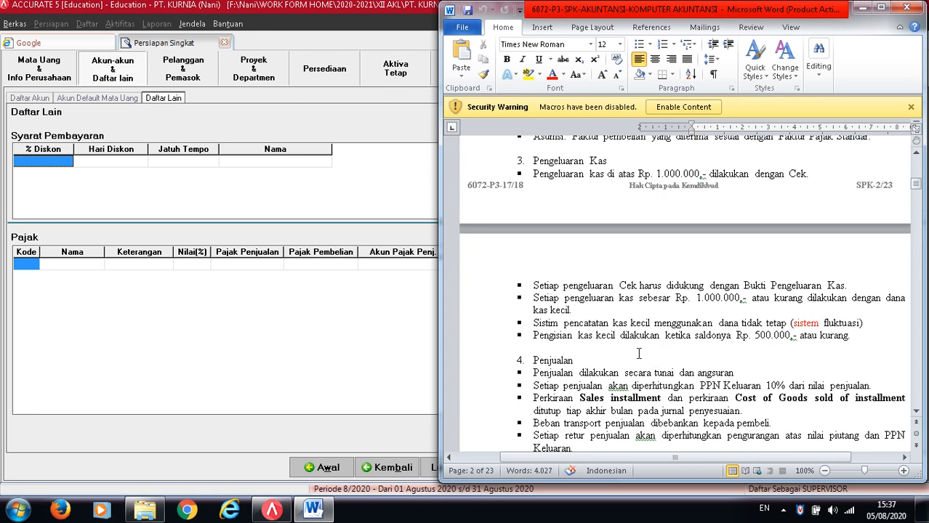
click(901, 458)
click(917, 412)
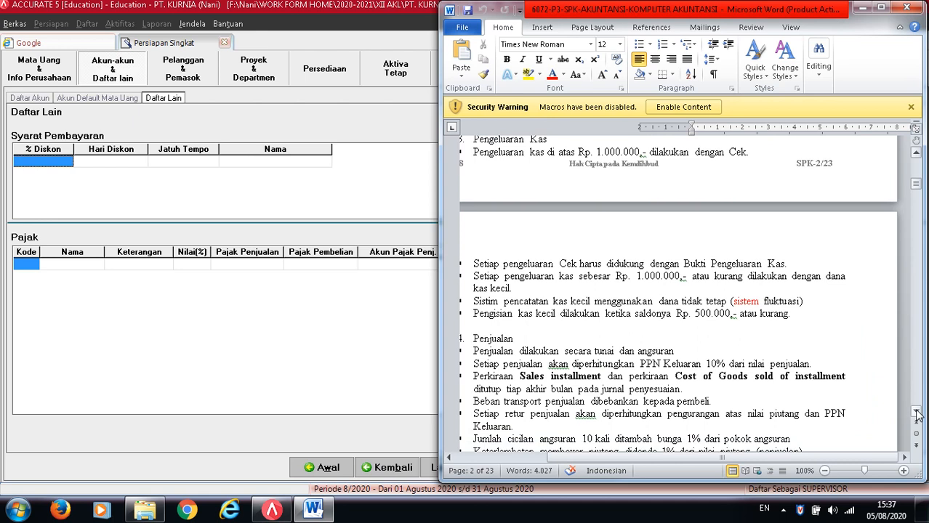
click(916, 412)
click(917, 412)
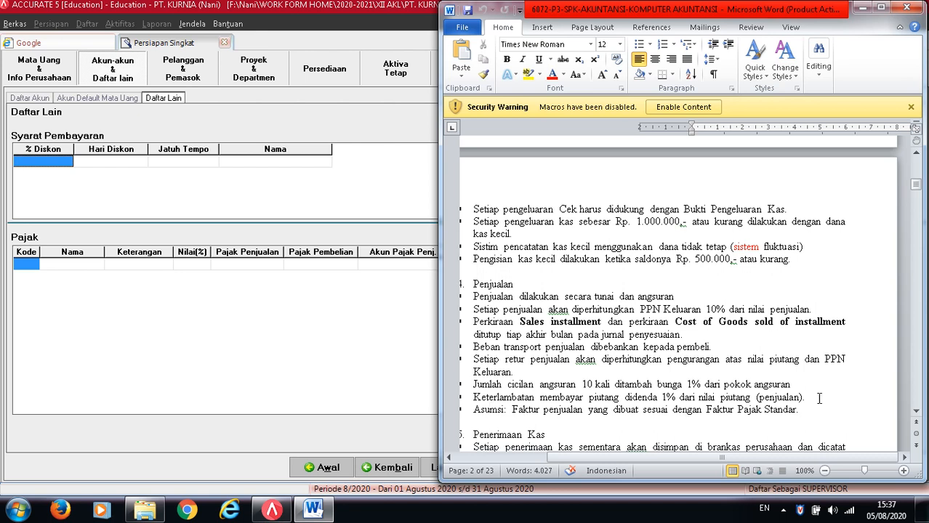
Find the purchase payment term in the Pembelian section and highlight "5/10 net 50"
mouse_move(917, 185)
mouse_down()
mouse_move(917, 196)
mouse_move(917, 186)
mouse_up()
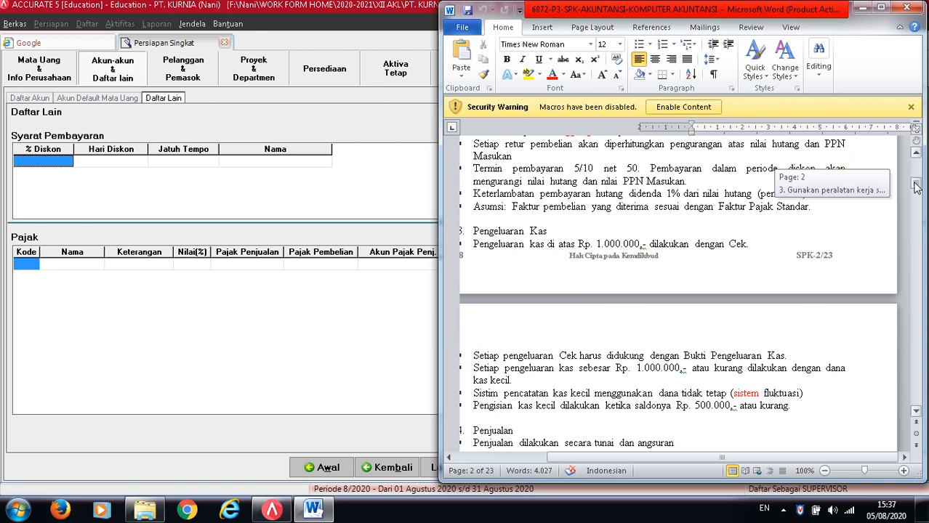
drag(916, 187, 916, 187)
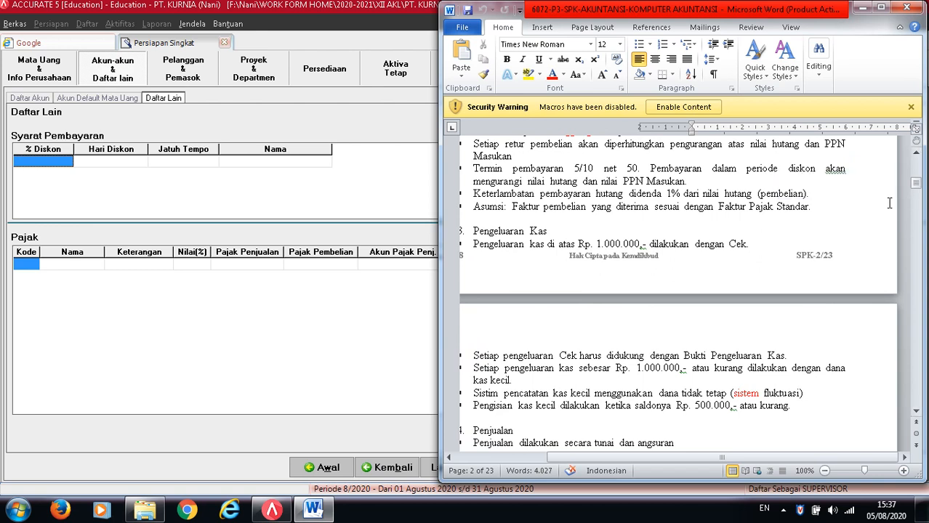
click(917, 153)
click(916, 153)
click(917, 153)
click(916, 154)
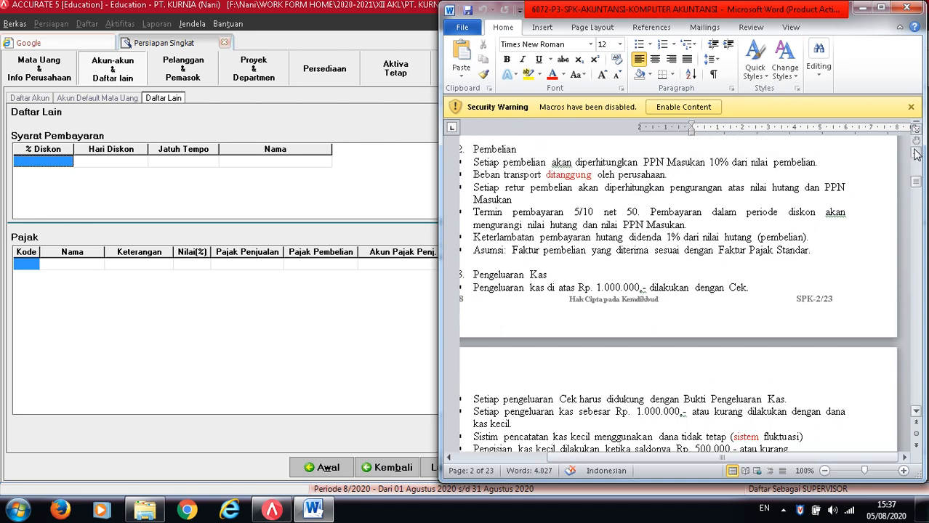
click(916, 153)
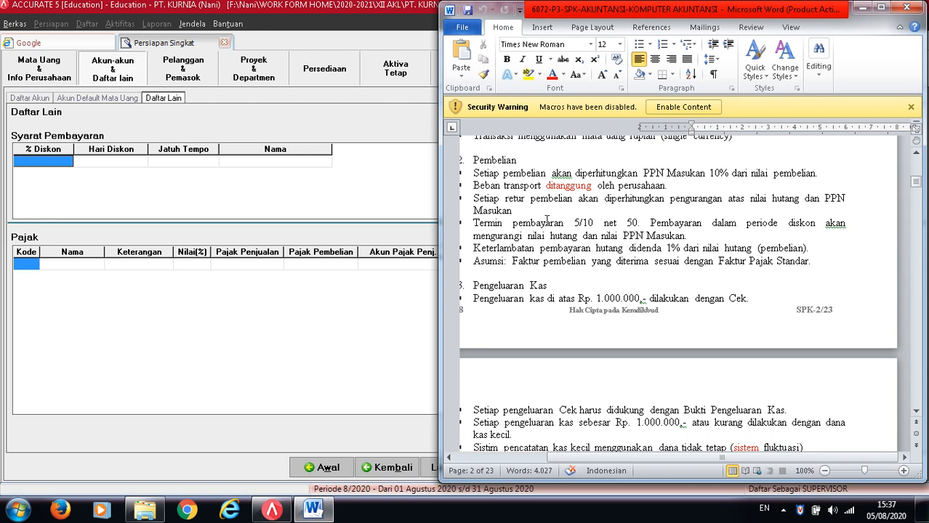
drag(574, 223, 636, 224)
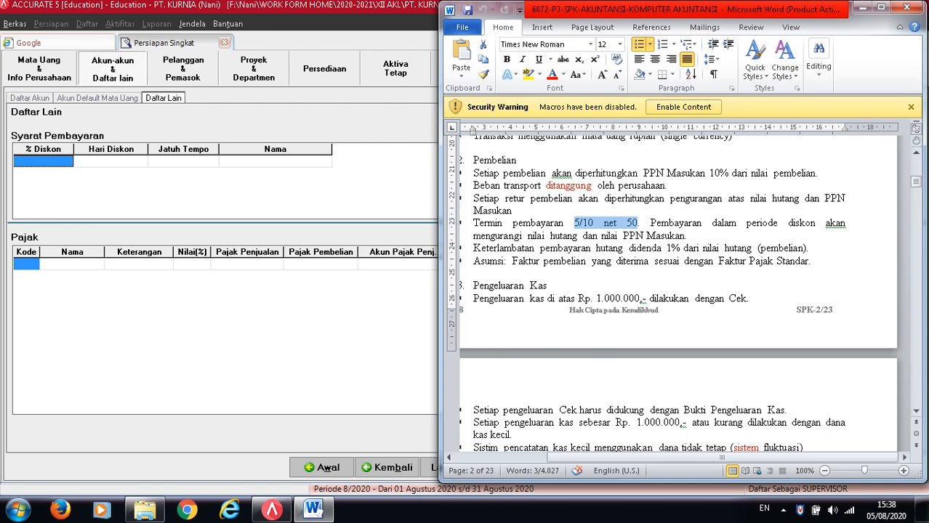
Recheck the Penjualan section for sales terms, then bring the Pembelian payment term back into view beside Syarat Pembayaran
click(916, 411)
click(917, 411)
scroll(919, 416, down, 6)
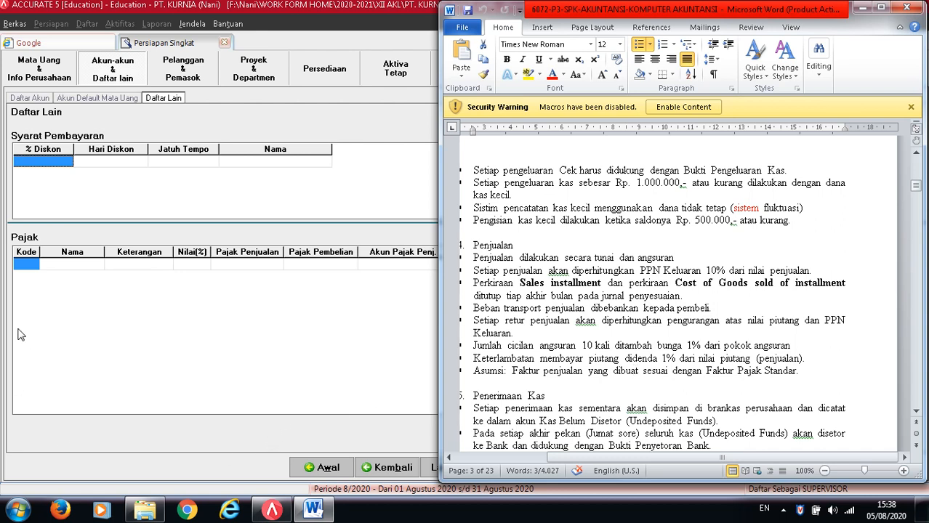
click(99, 190)
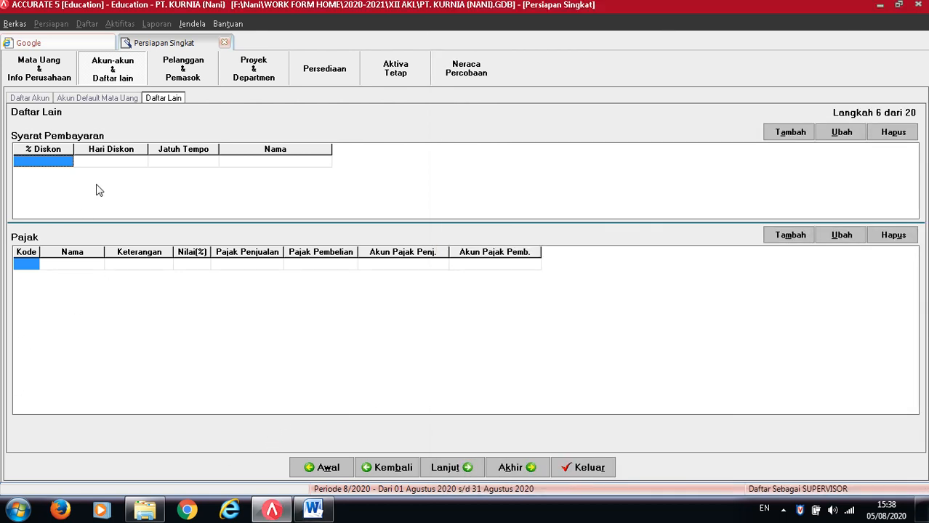
click(56, 162)
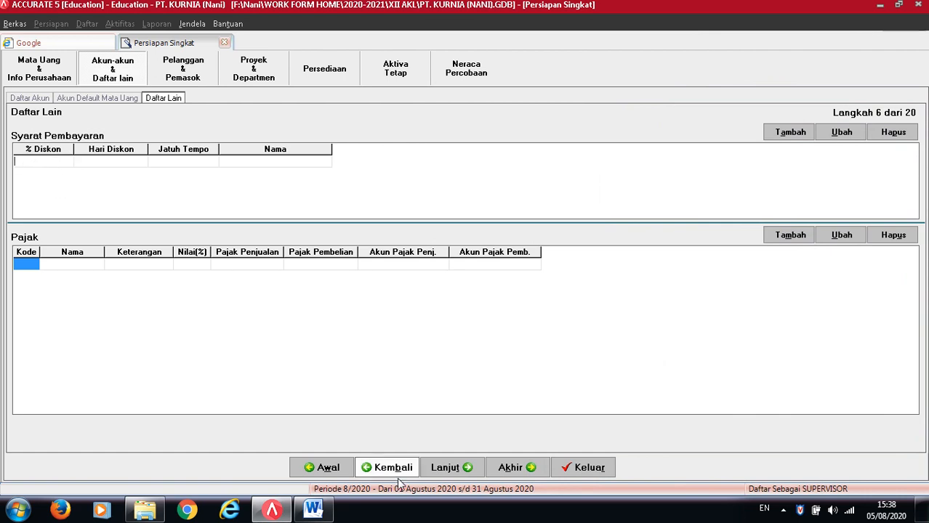
click(312, 508)
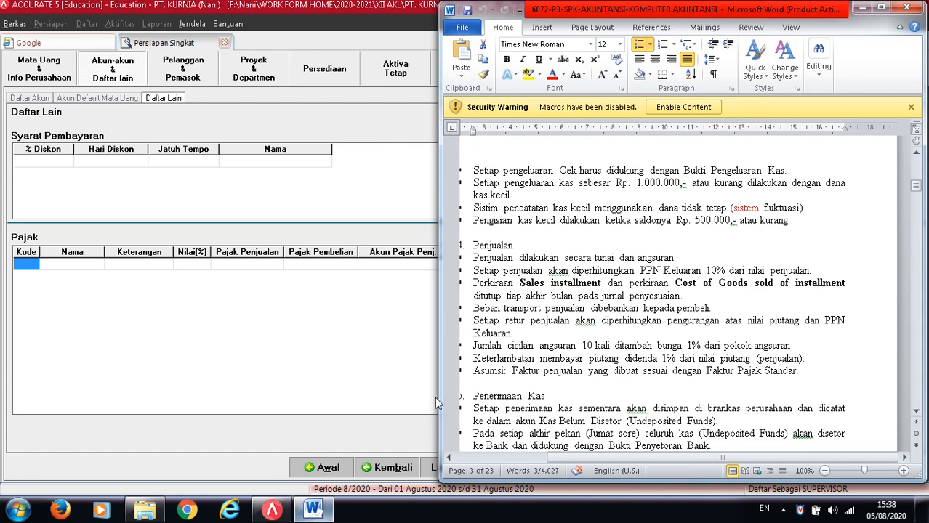
drag(915, 192, 916, 180)
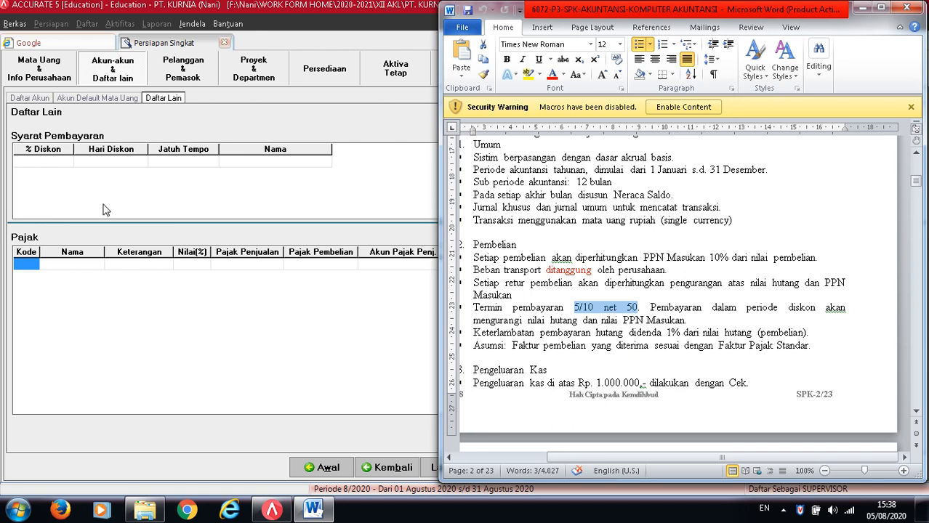
In Accurate, add the payment term 5/10 n/50 with a 5% discount, 10 discount days and a 50-day due period
click(53, 164)
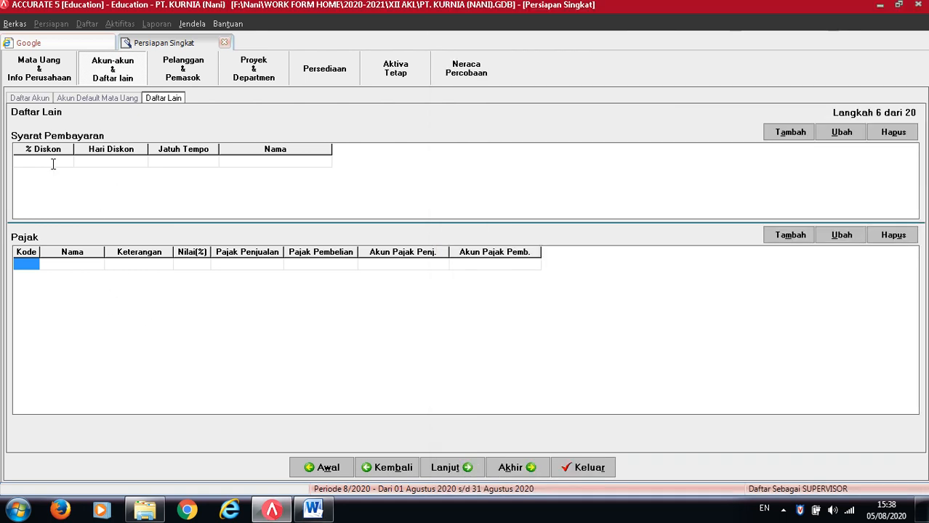
text(5)
key(Tab)
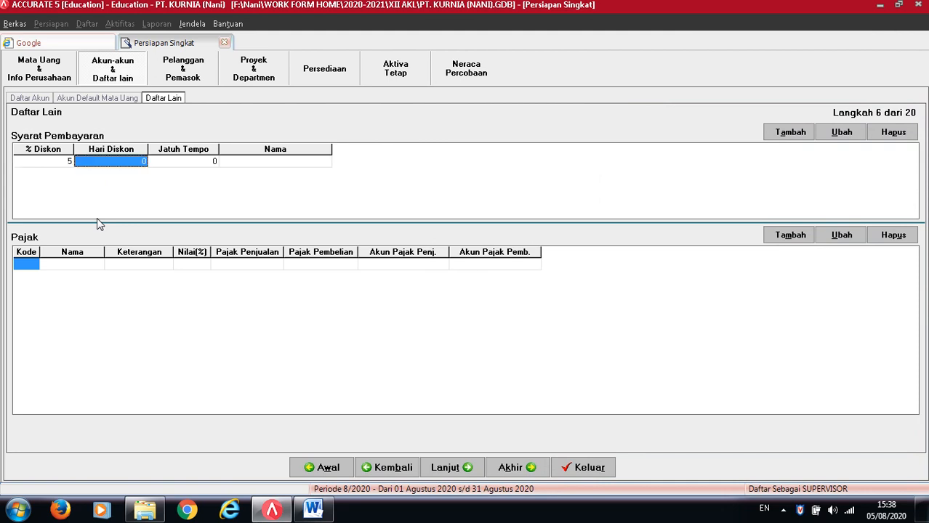
text(10)
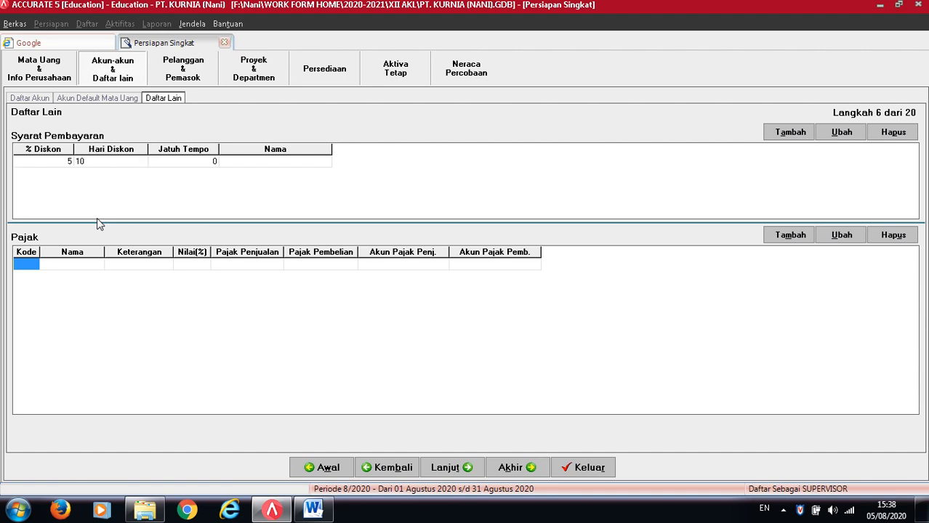
key(Tab)
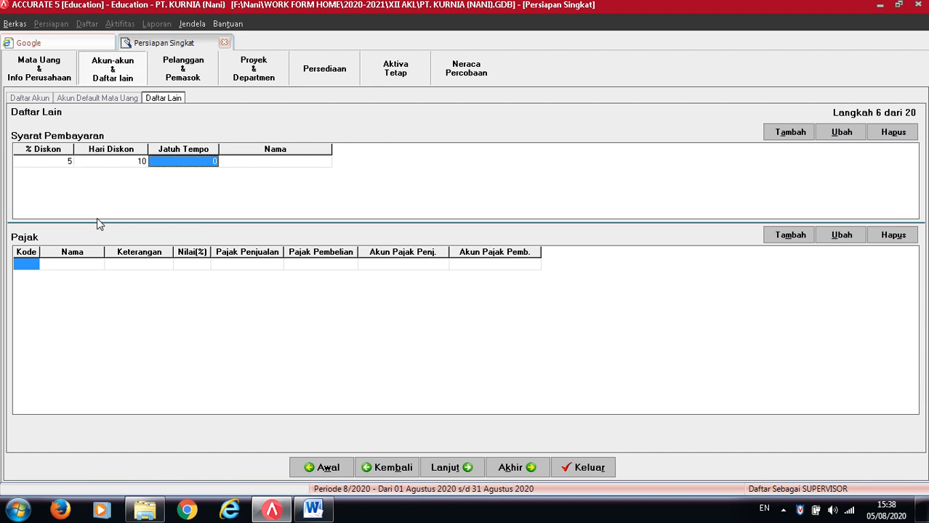
text(50)
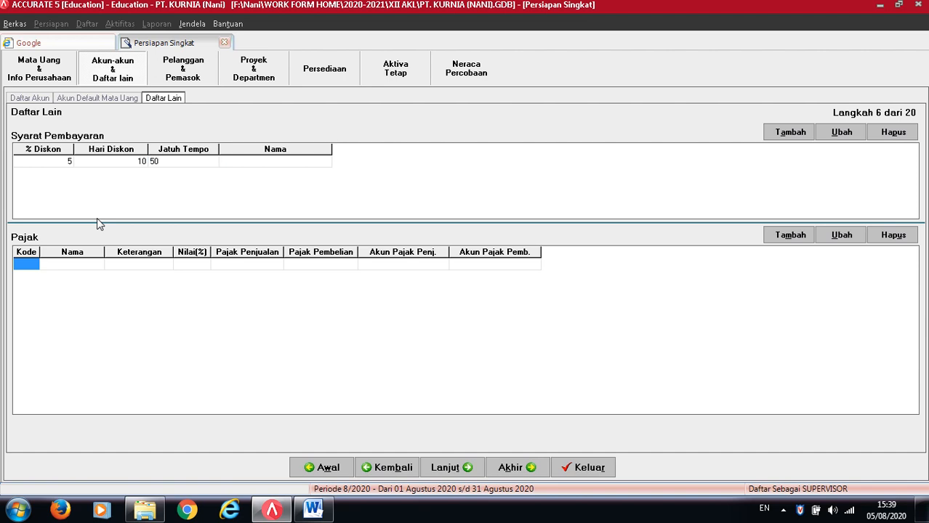
key(Tab)
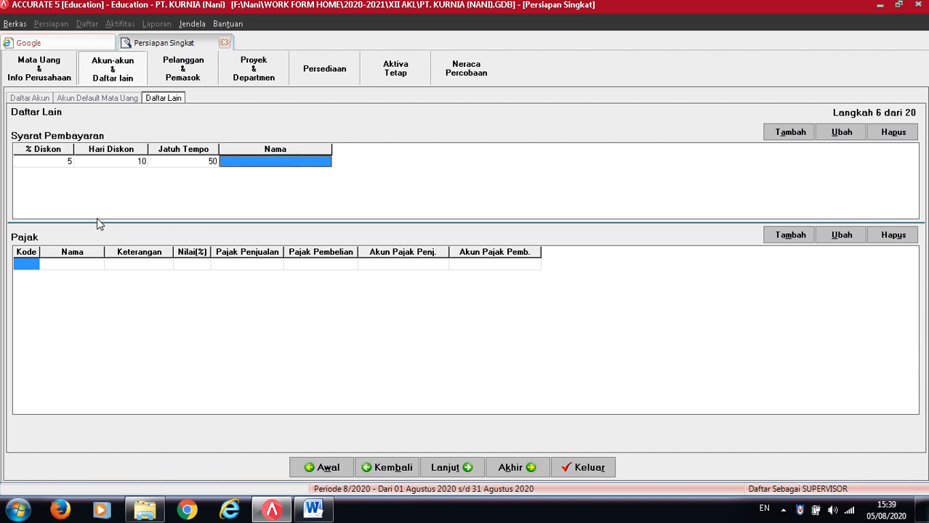
key(Tab)
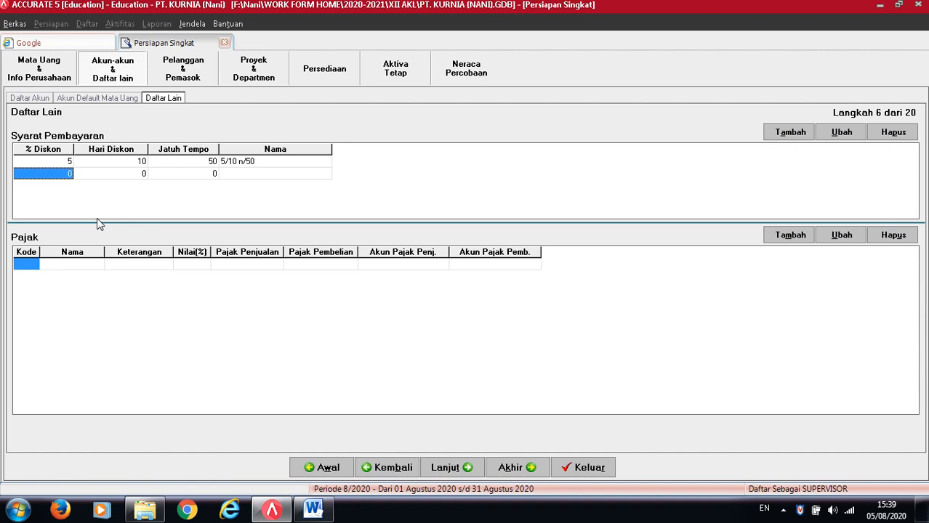
Add a second payment term named C.O.D with discount, discount days and due period all 0, discarding the extra blank row
text(0)
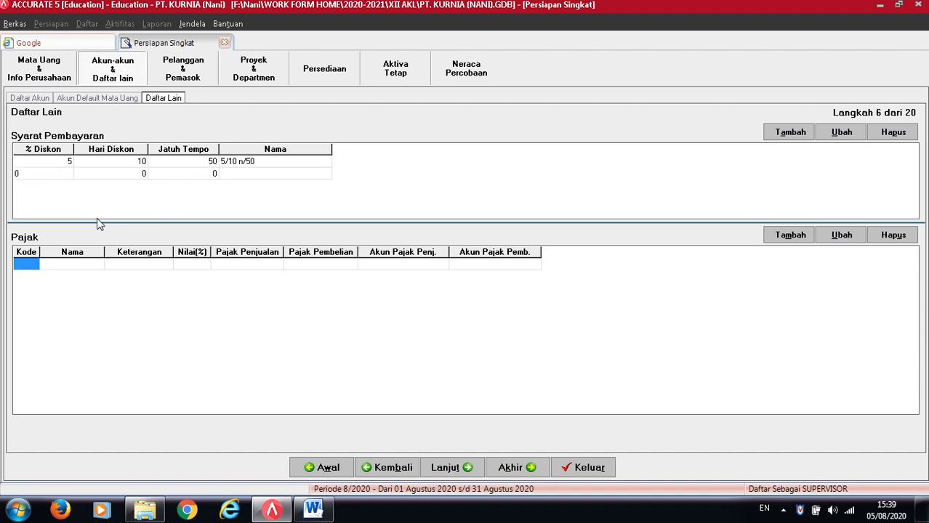
key(Tab)
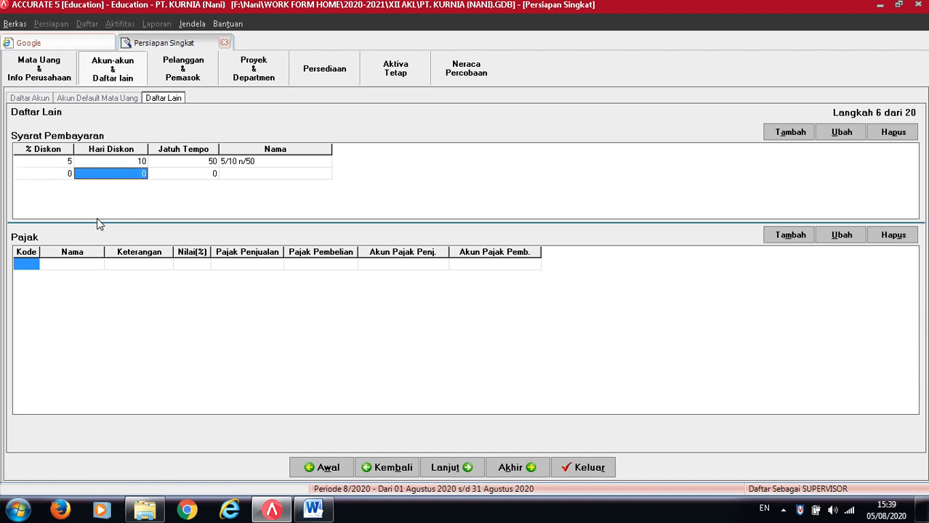
text(0)
key(Tab)
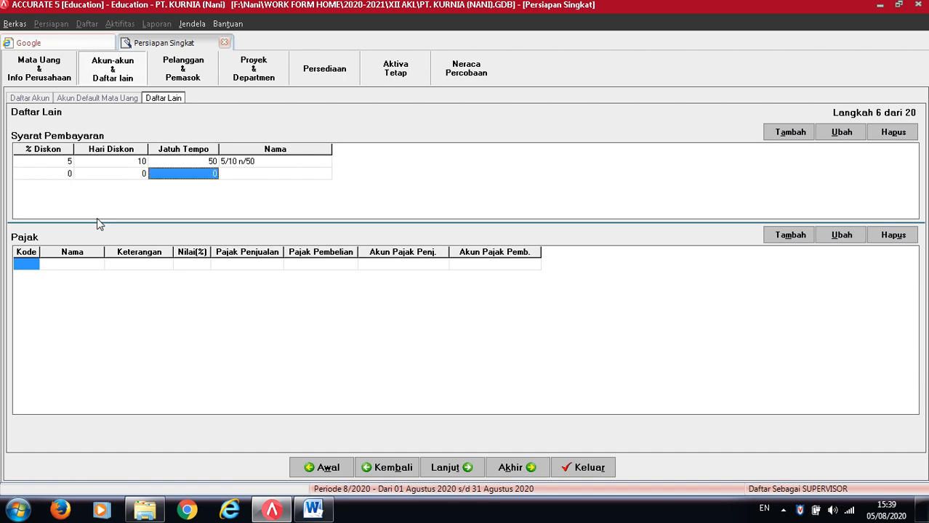
text(0)
key(Tab)
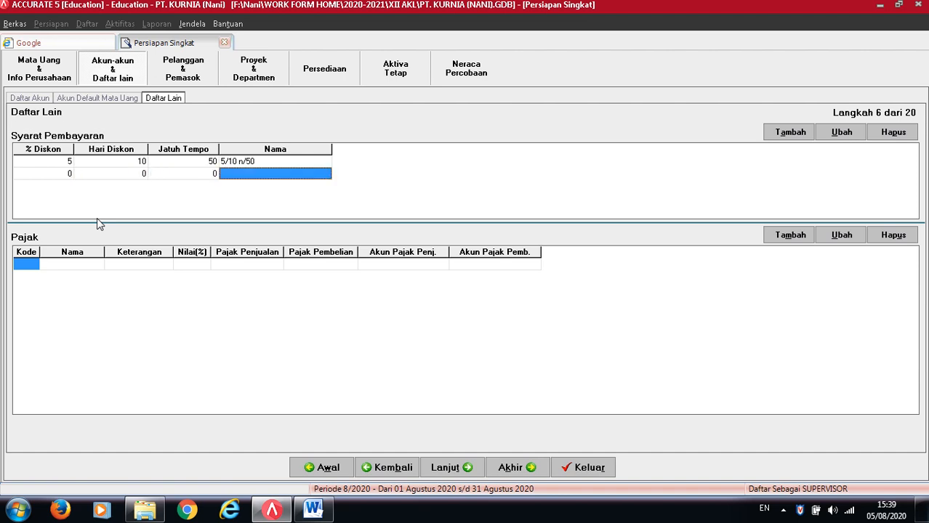
text(C.O.D)
key(Tab)
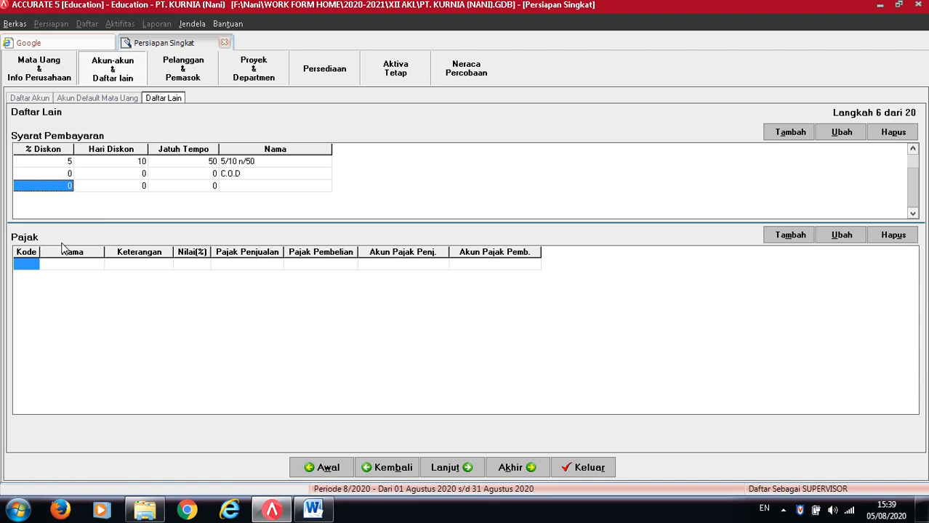
click(67, 175)
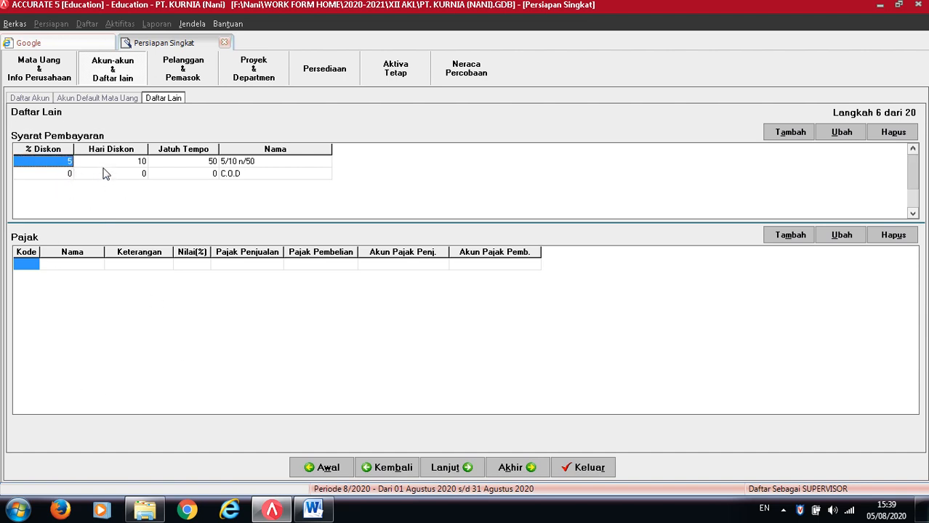
click(238, 173)
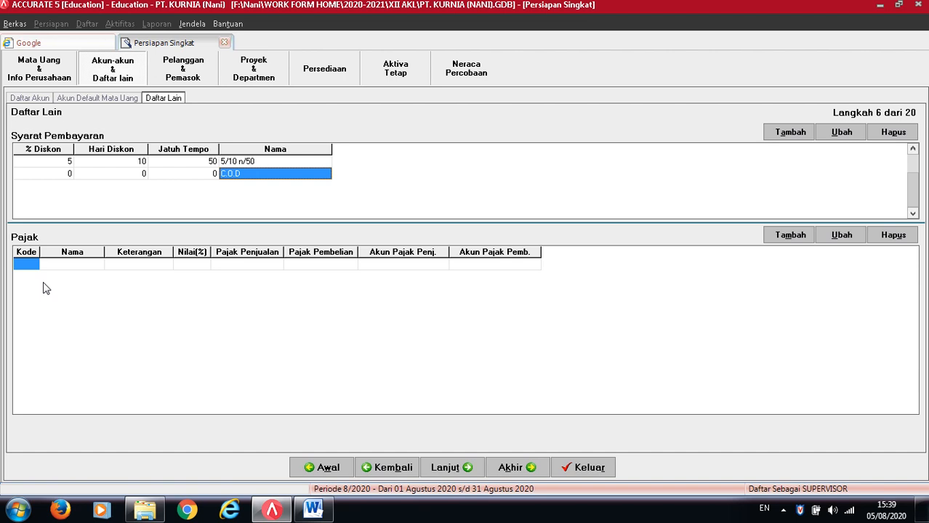
Start a Pajak entry with code T, name PPN and description Pajak Pertambahan Nilai, and widen the Keterangan column to fit it
click(25, 264)
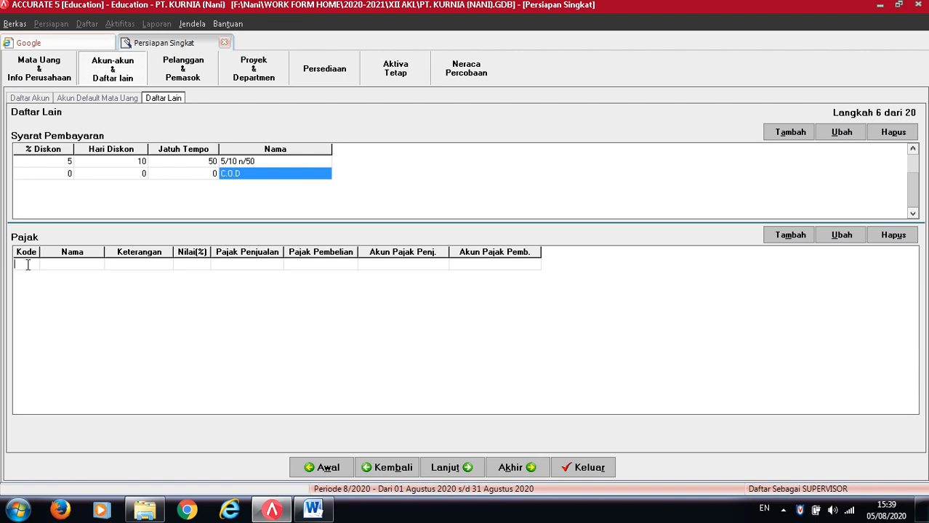
text(T)
key(Tab)
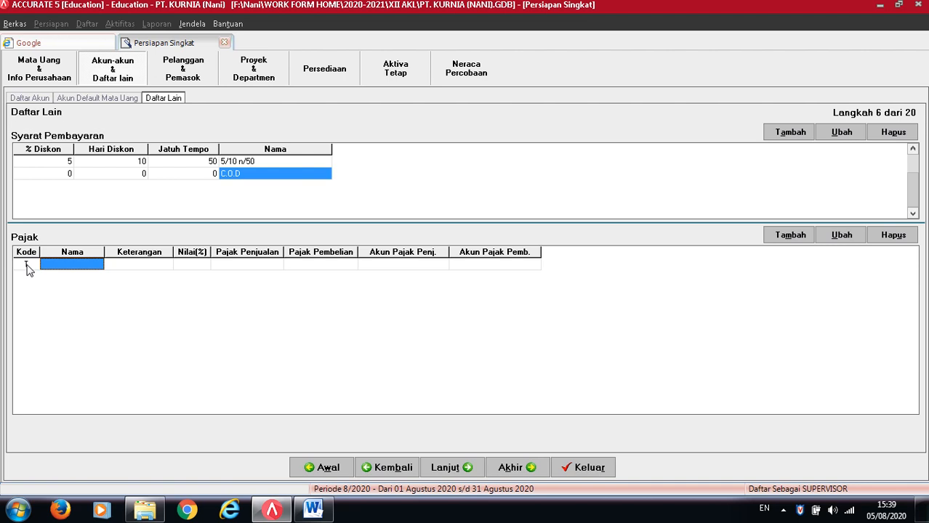
text(PP)
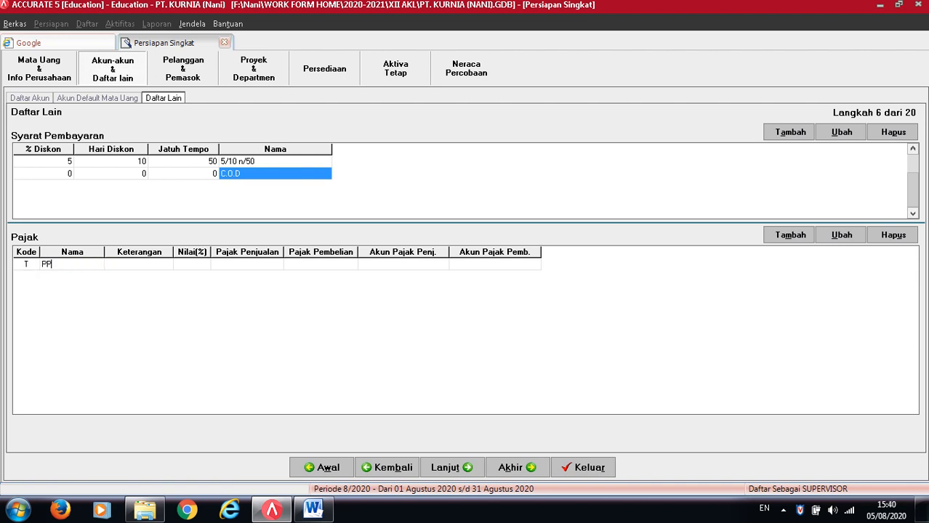
text(N)
key(Tab)
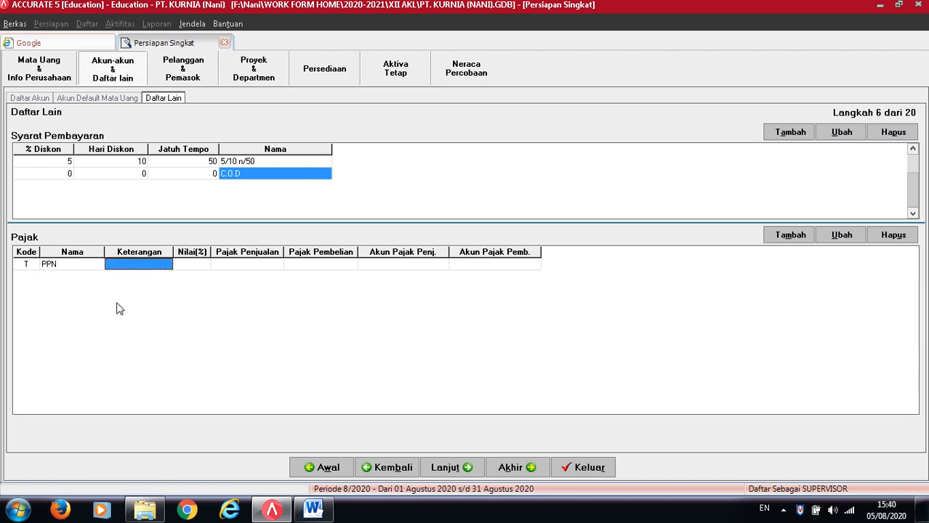
text(Pajak P)
text(ertambaha)
text(n Nilai)
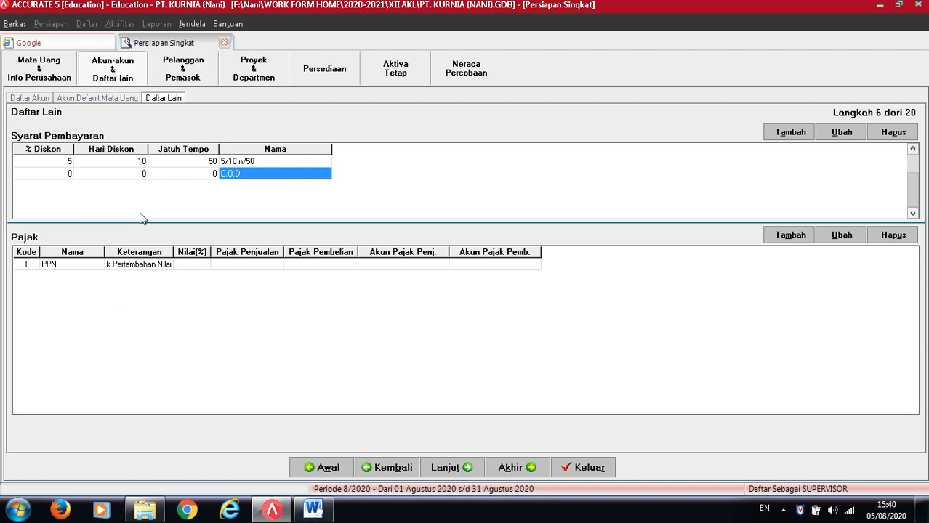
key(Tab)
drag(174, 251, 193, 260)
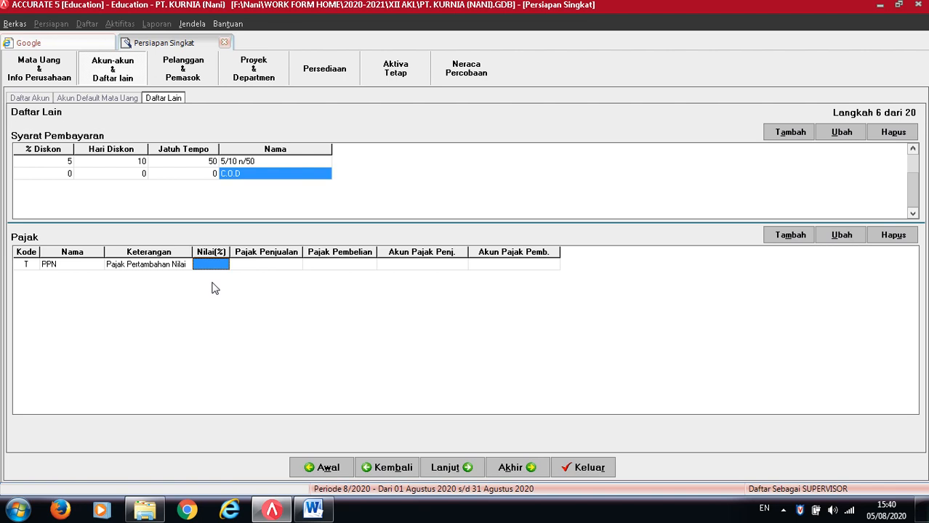
Set the PPN tax rate to 10% and assign account 21310 PPN Outcome as its Pajak Penjualan account
text(10)
key(Tab)
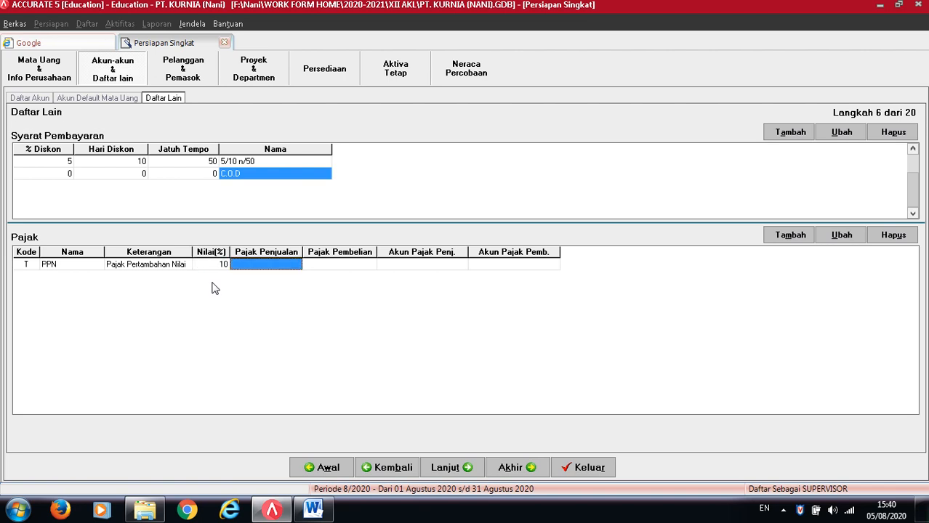
click(262, 269)
click(296, 265)
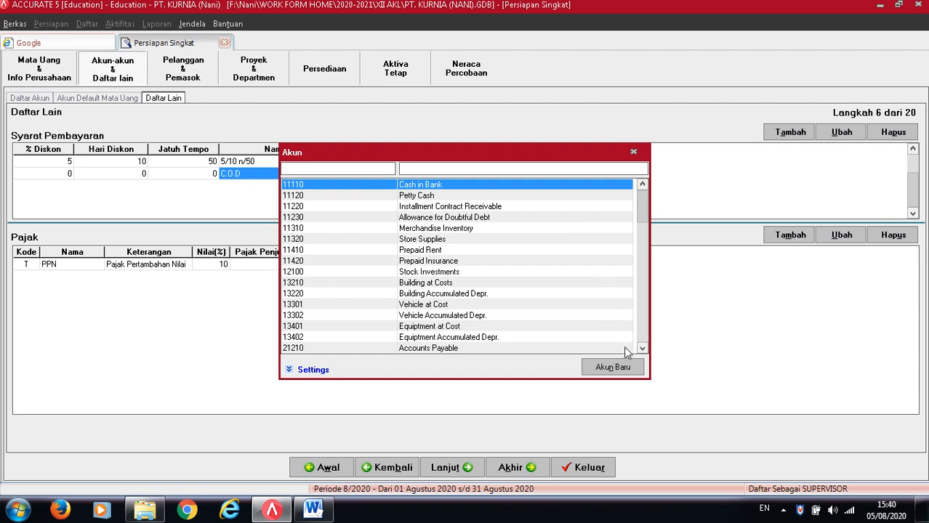
scroll(635, 349, down, 20)
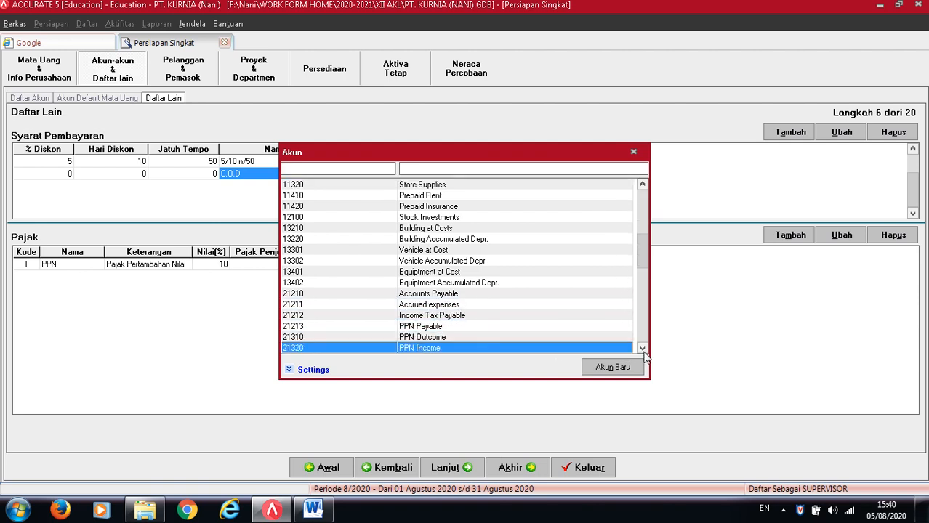
click(436, 327)
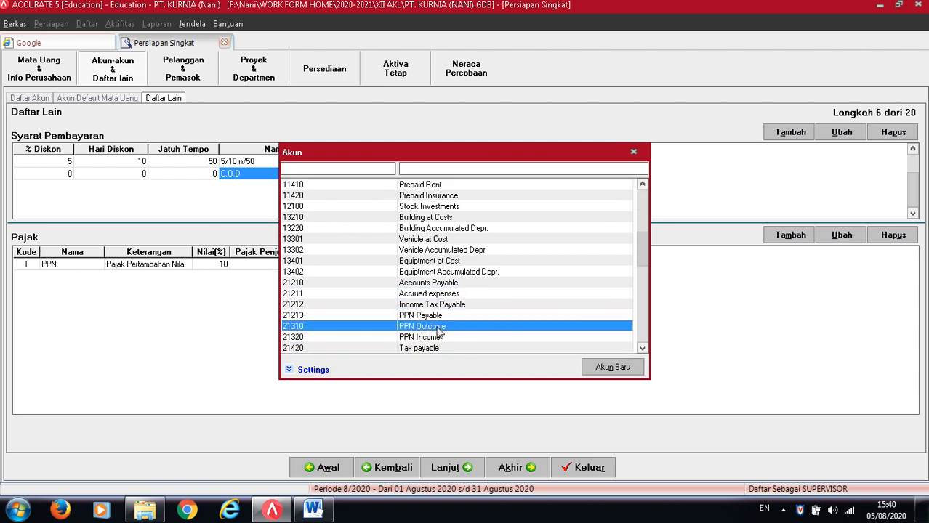
double_click(439, 327)
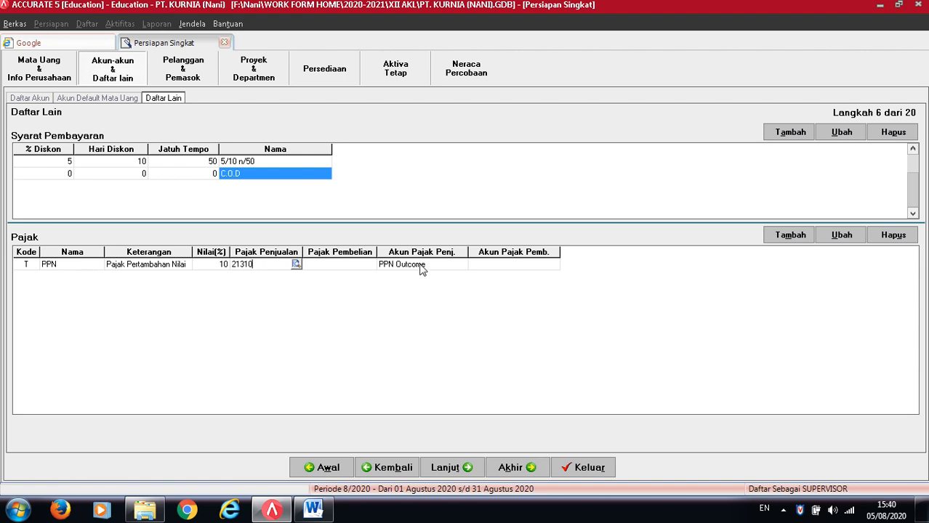
Assign account 21320 PPN Income as the Pajak Pembelian account of the PPN tax
click(335, 265)
click(371, 266)
click(370, 265)
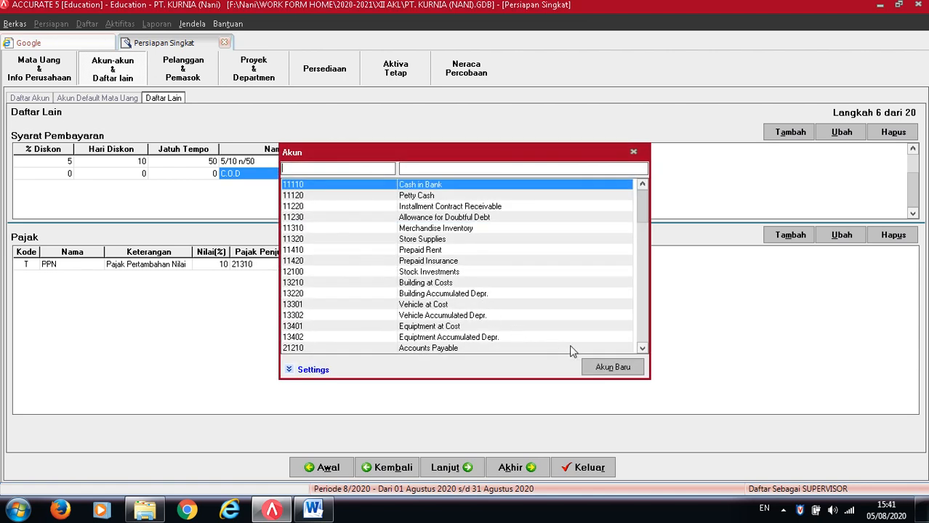
drag(638, 352, 641, 352)
double_click(434, 327)
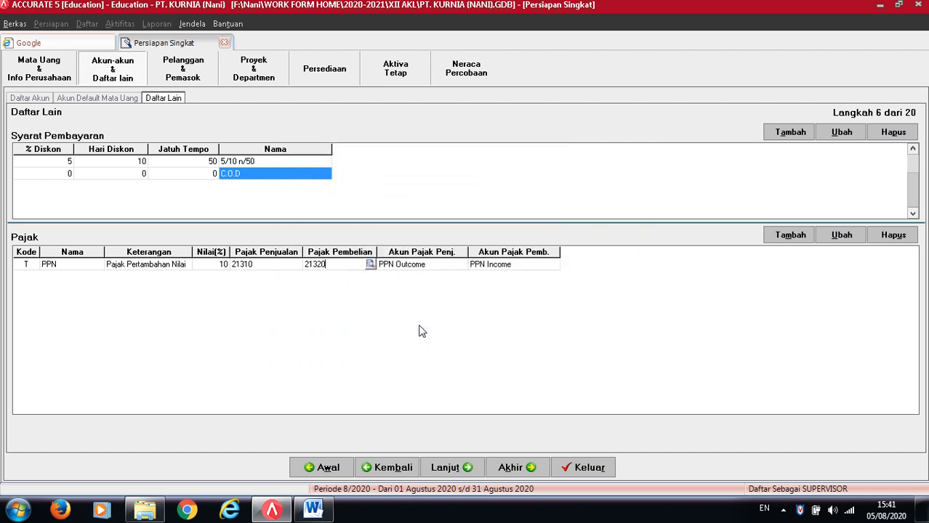
click(531, 268)
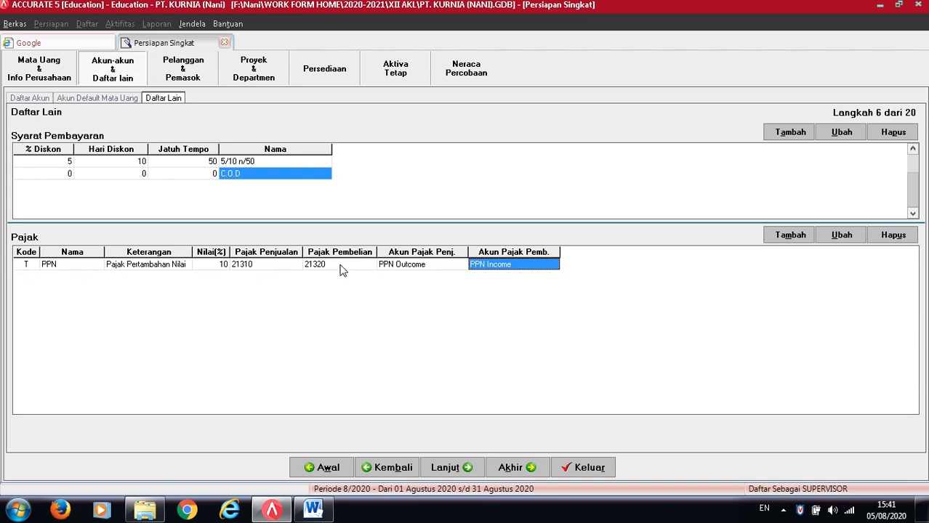
Advance the wizard past Tipe Pelanggan to the Pelanggan step and open the customer import from a file
click(446, 469)
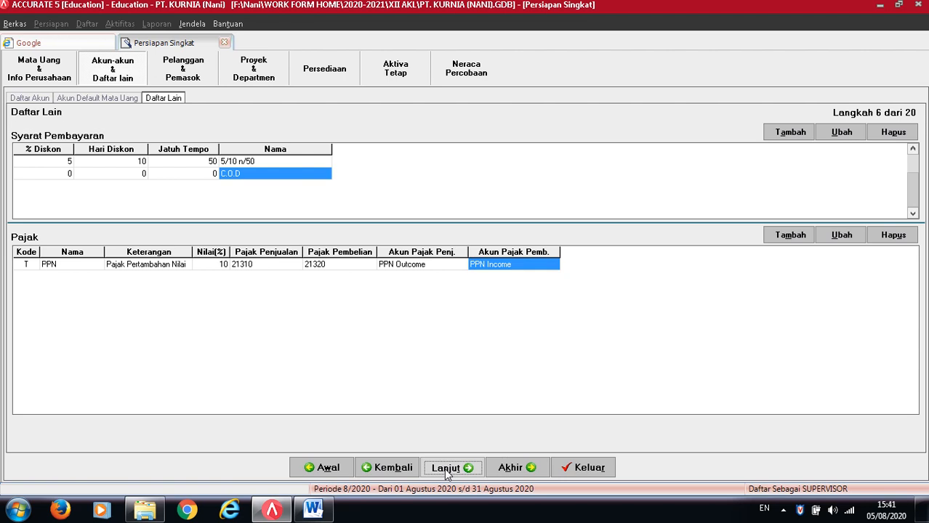
click(446, 468)
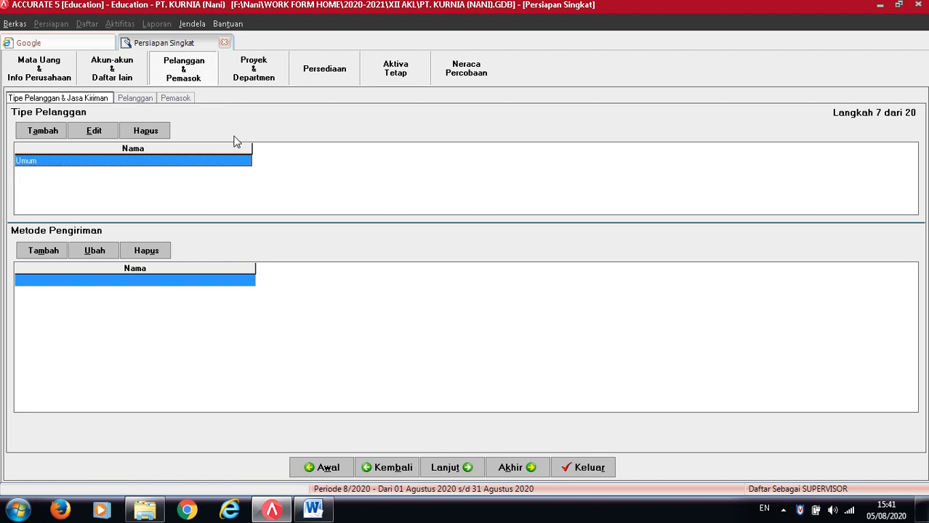
click(457, 468)
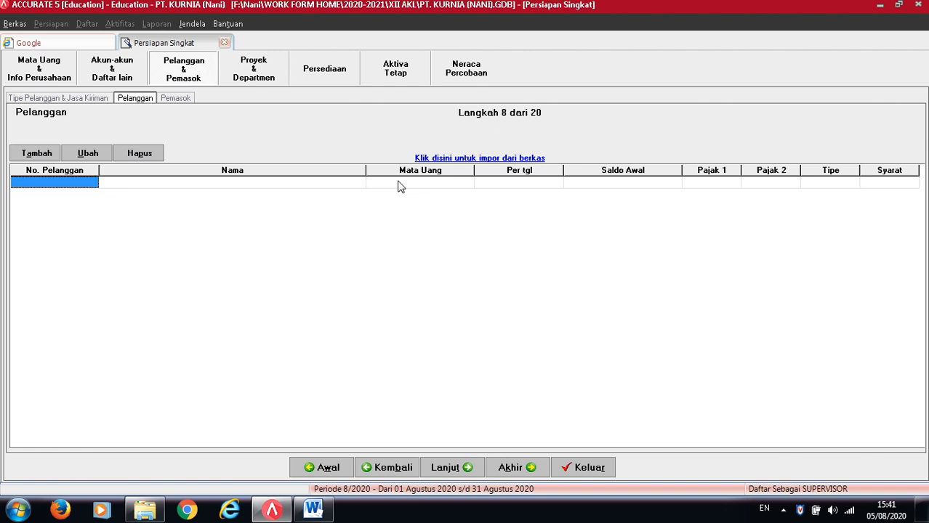
click(460, 161)
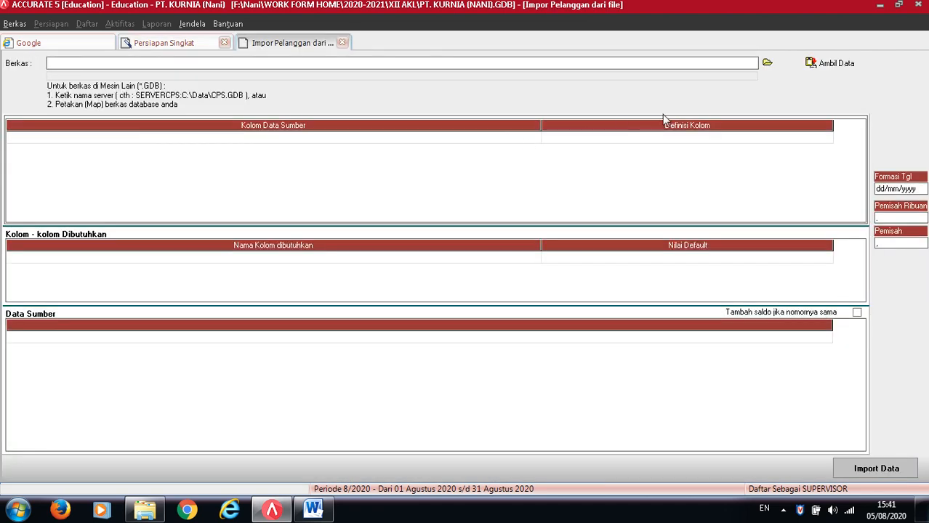
Load the Excel (*.xls) file Tabel Excel 2. DAFTAR CUSTOMER & SALDO PIUTANG from the Tabel Excel PT. KURNIA folder as import data
click(770, 67)
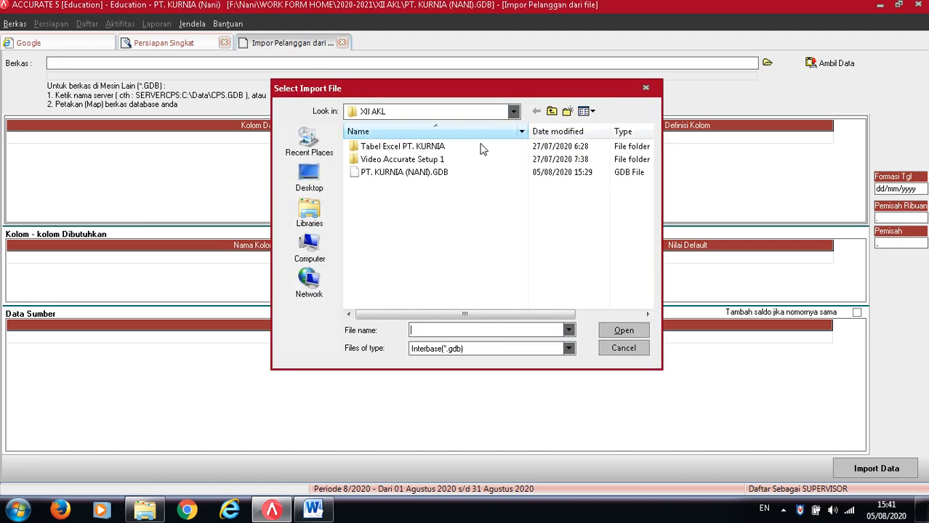
double_click(429, 146)
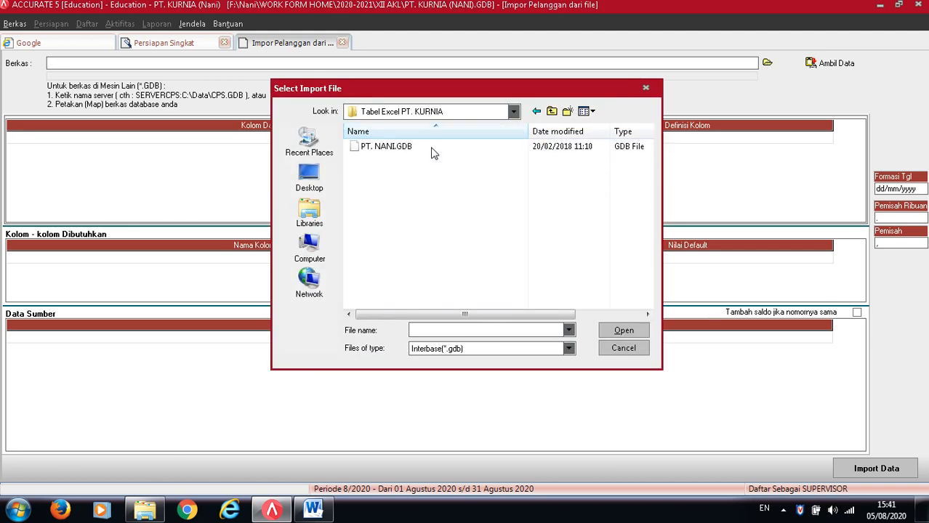
click(569, 350)
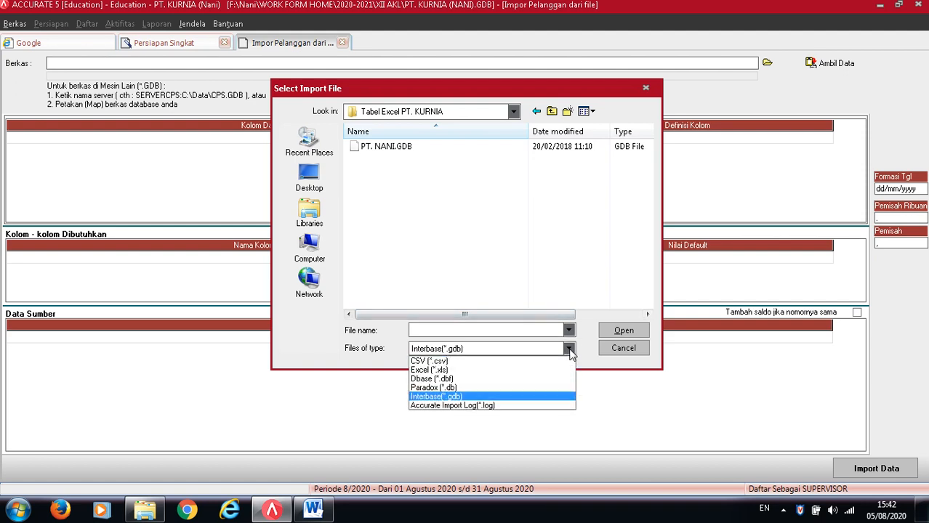
click(523, 371)
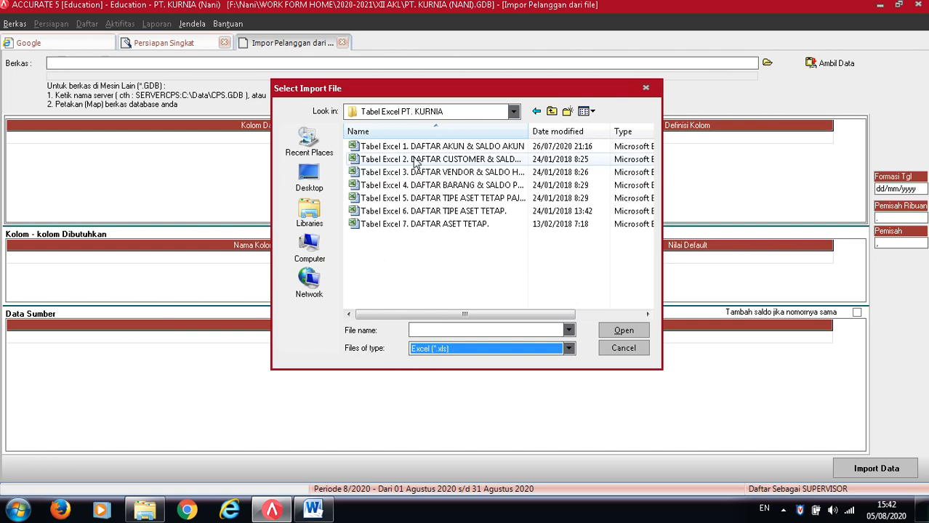
click(448, 162)
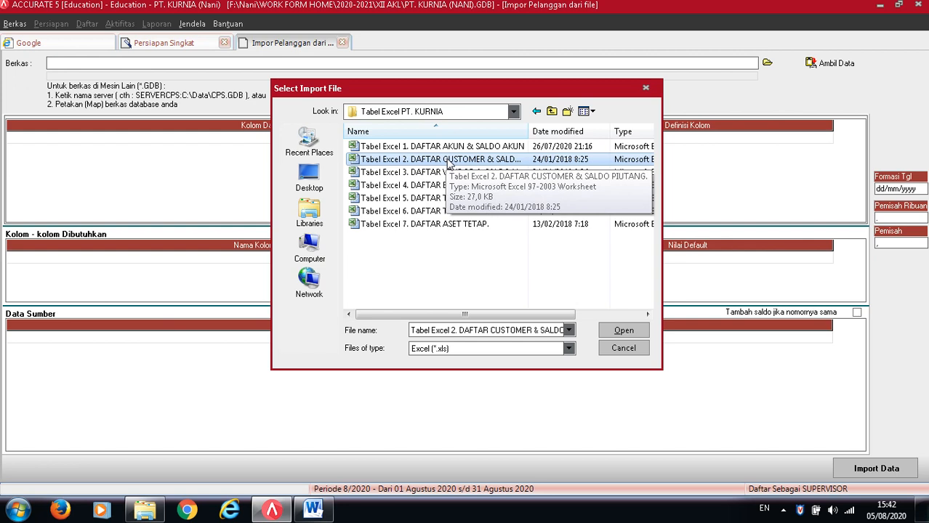
click(626, 334)
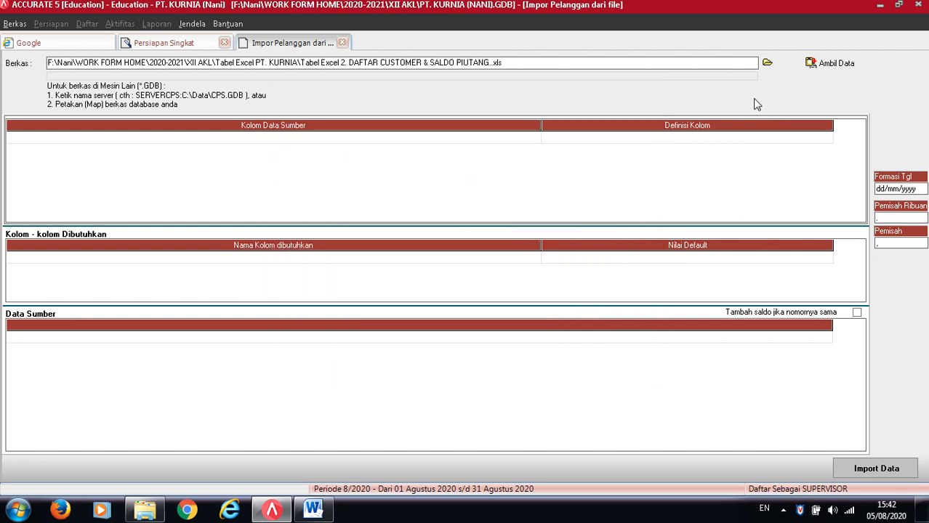
click(833, 66)
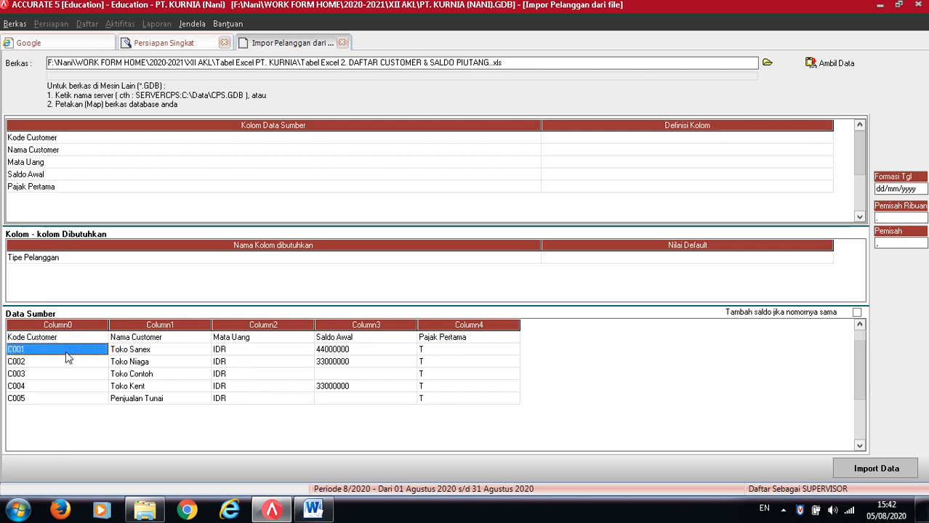
Delete the Kode Customer header row from the Data Sumber table
click(64, 342)
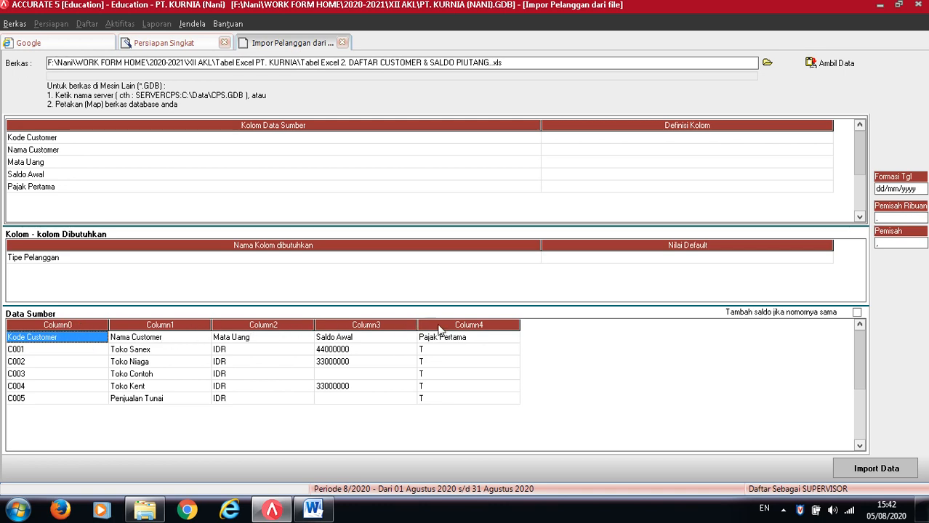
right_click(58, 341)
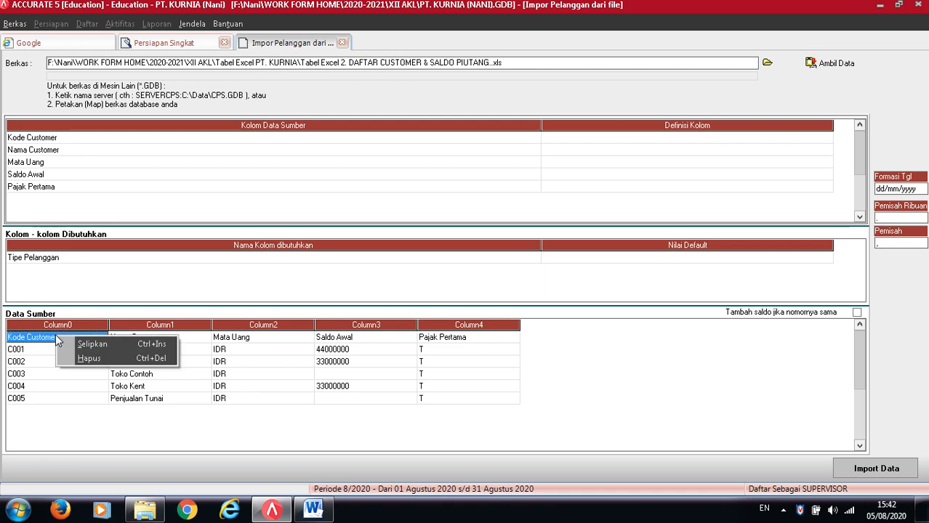
click(86, 361)
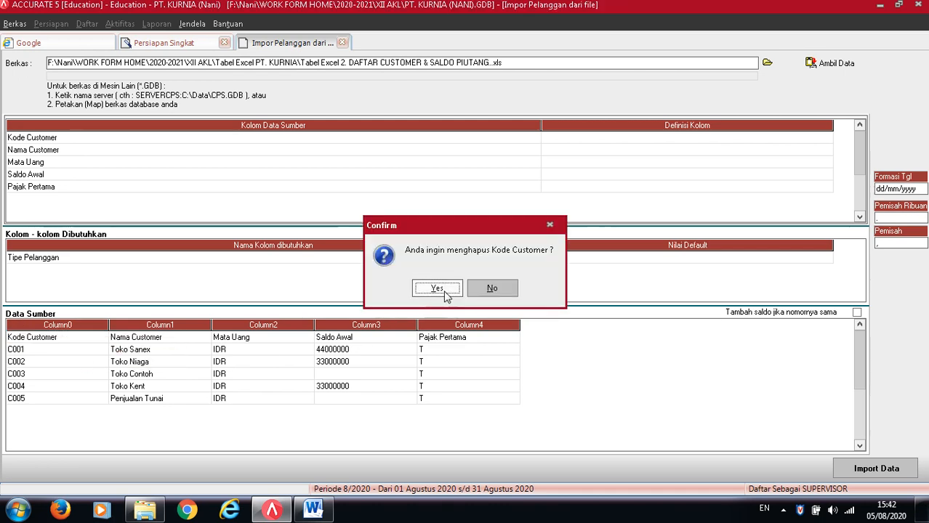
click(442, 291)
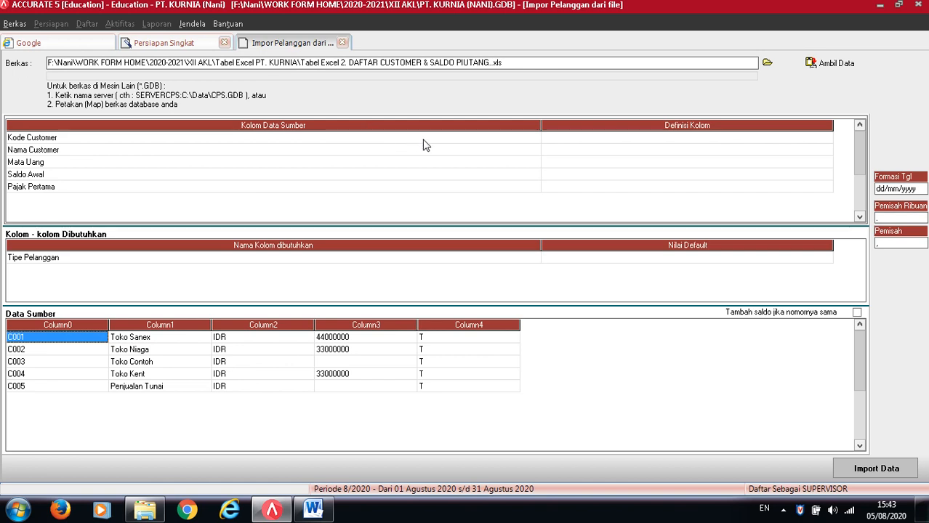
Map the Kode Customer source column to No. Pelanggan
click(587, 145)
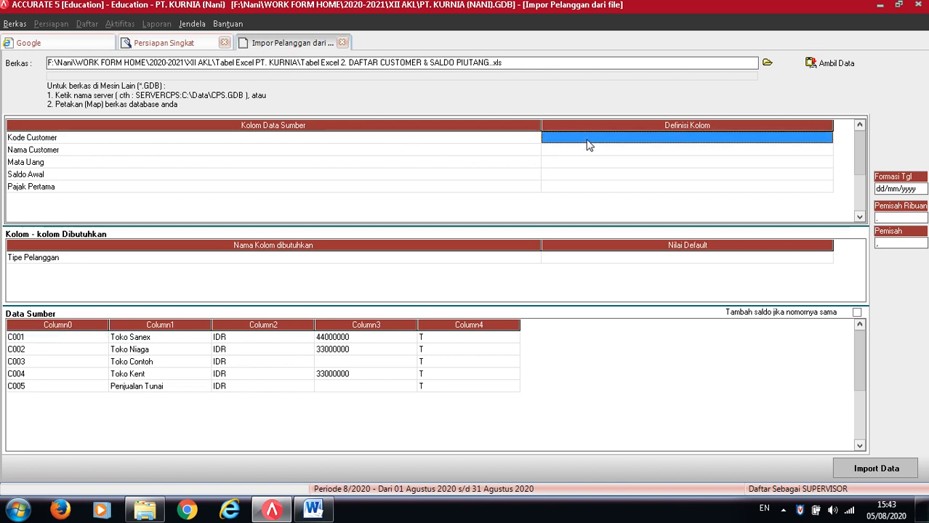
click(599, 141)
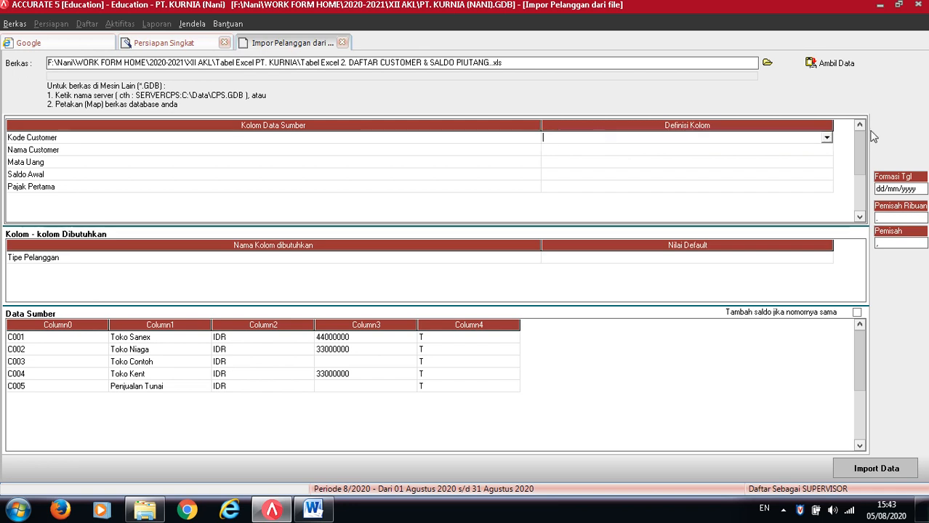
click(827, 139)
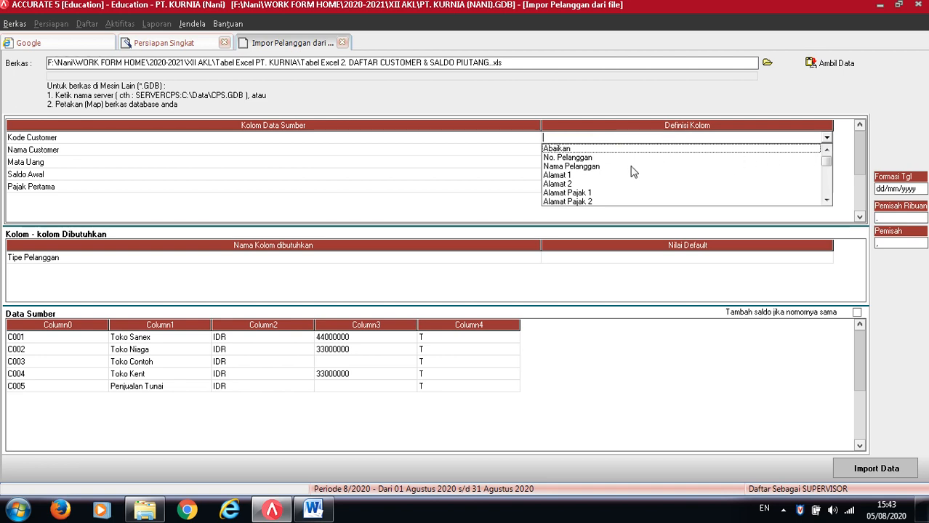
click(596, 158)
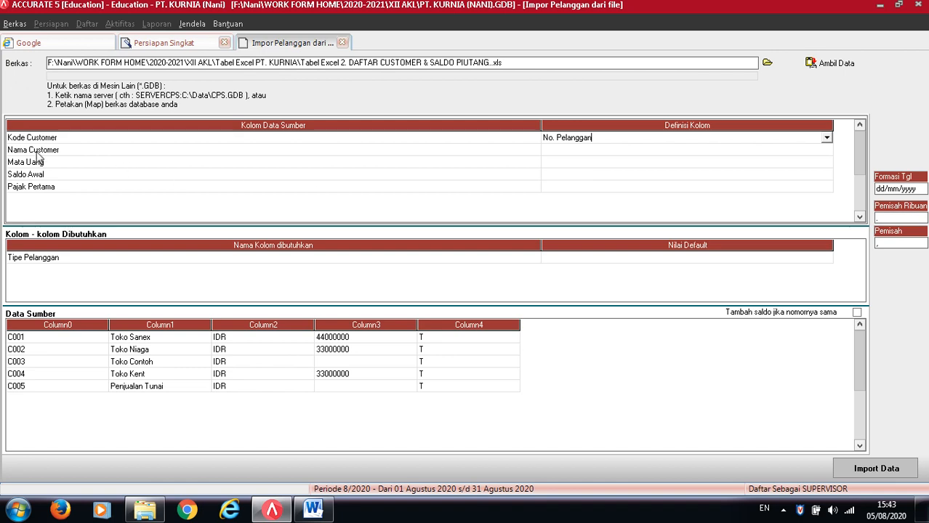
Map the Nama Customer source column to Nama Pelanggan
click(599, 150)
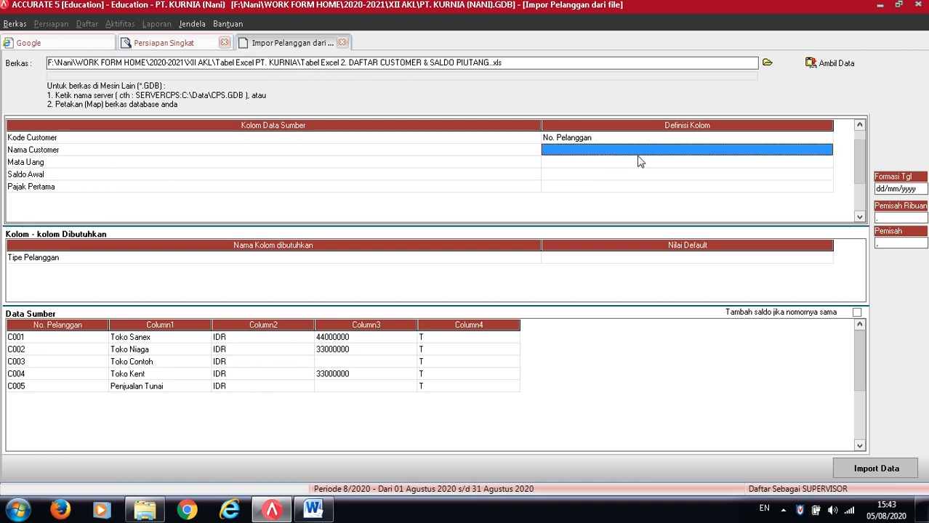
click(794, 151)
click(825, 151)
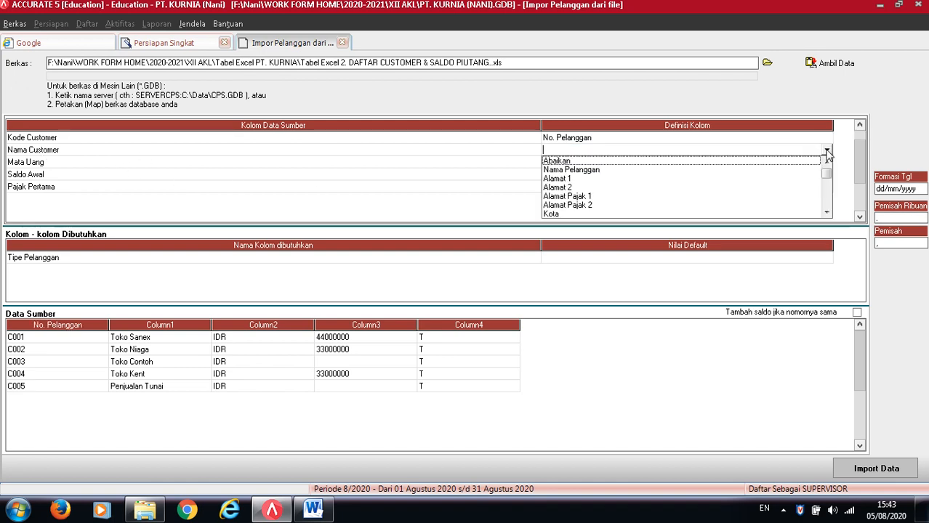
click(586, 172)
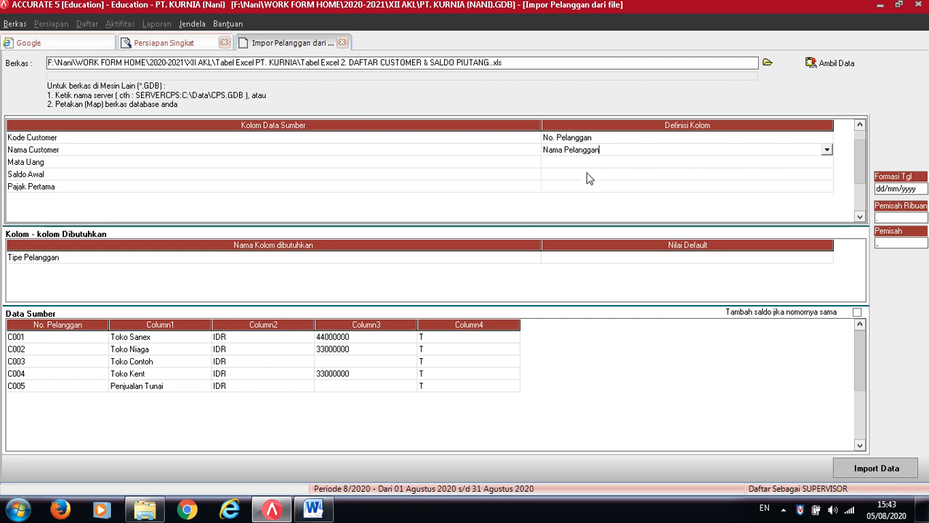
click(587, 175)
click(604, 152)
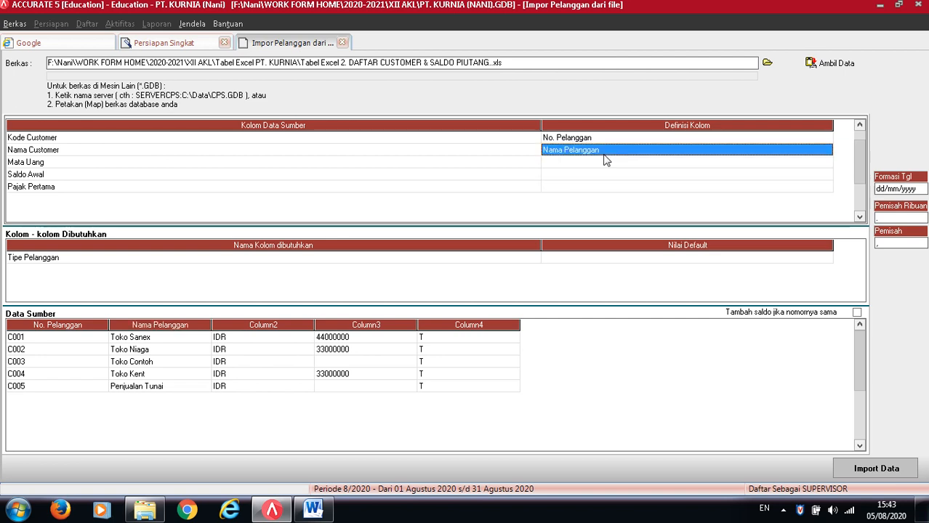
Map the Mata Uang source column to the Mata Uang column definition
click(610, 163)
click(818, 162)
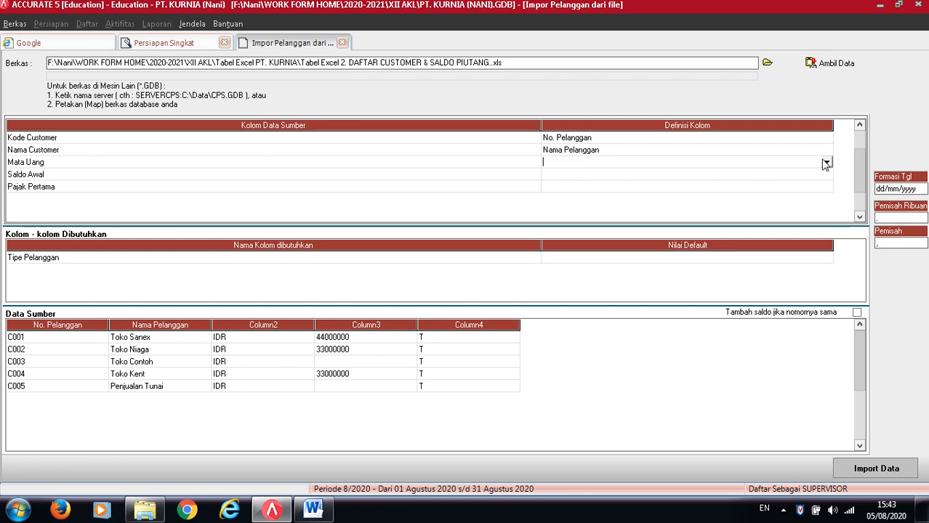
click(826, 162)
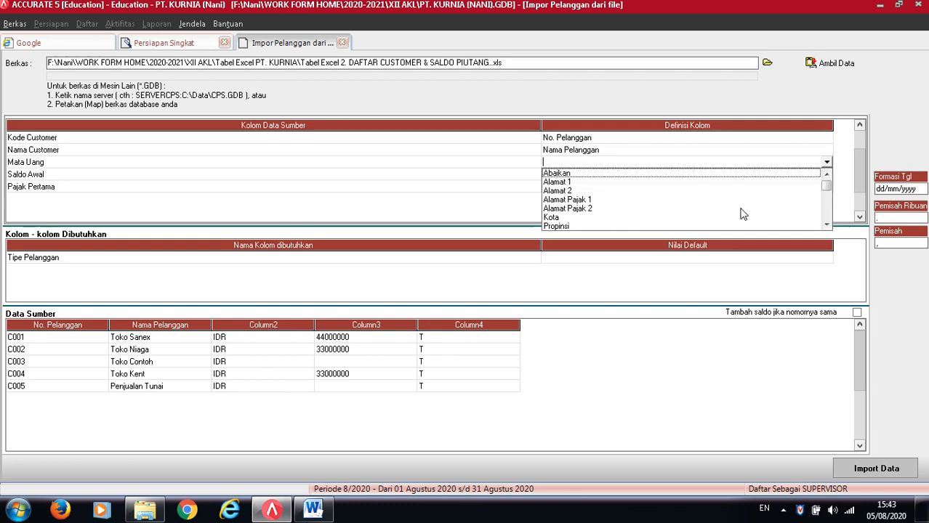
click(827, 224)
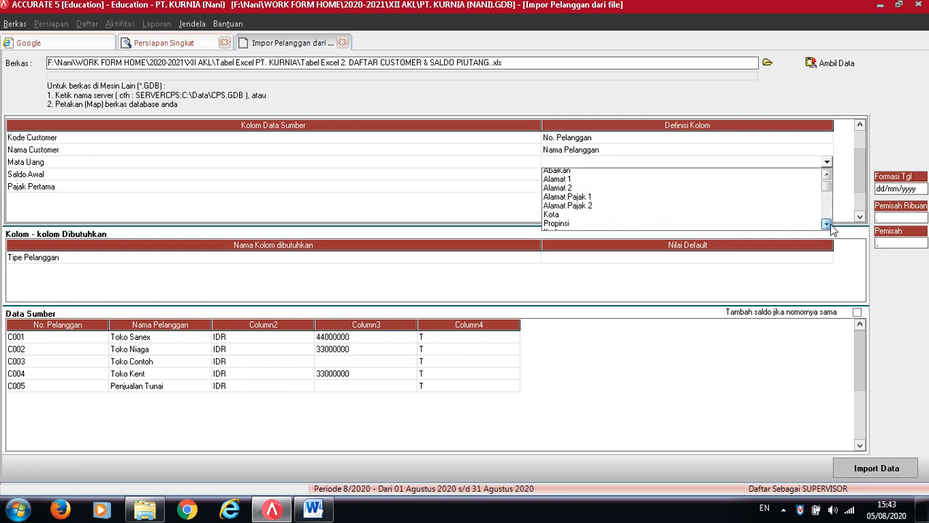
click(827, 225)
click(827, 225)
click(827, 225)
click(827, 225)
click(826, 224)
click(826, 224)
click(826, 223)
click(827, 223)
click(826, 223)
click(827, 224)
click(826, 224)
click(827, 224)
click(827, 224)
click(826, 224)
click(826, 224)
click(827, 224)
click(580, 217)
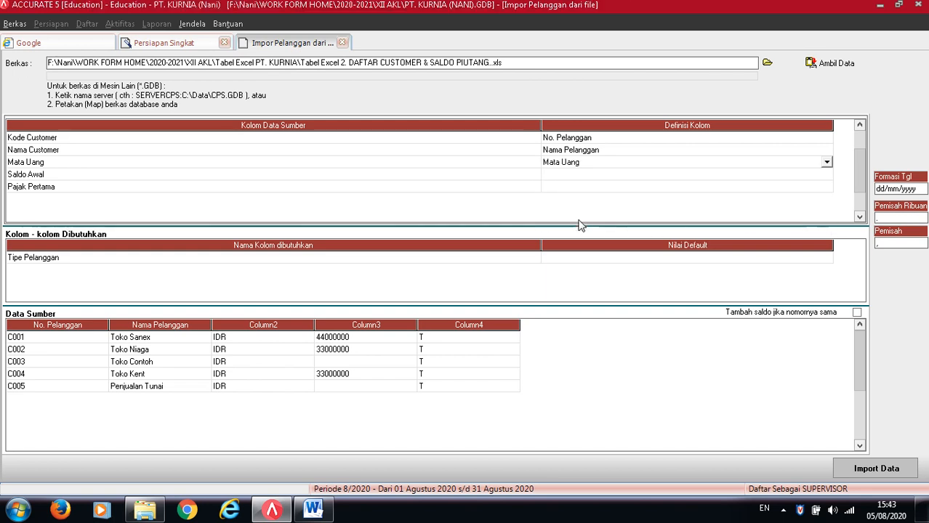
Define the IDR source currency as Rupah for the customer import
drag(194, 11, 341, 110)
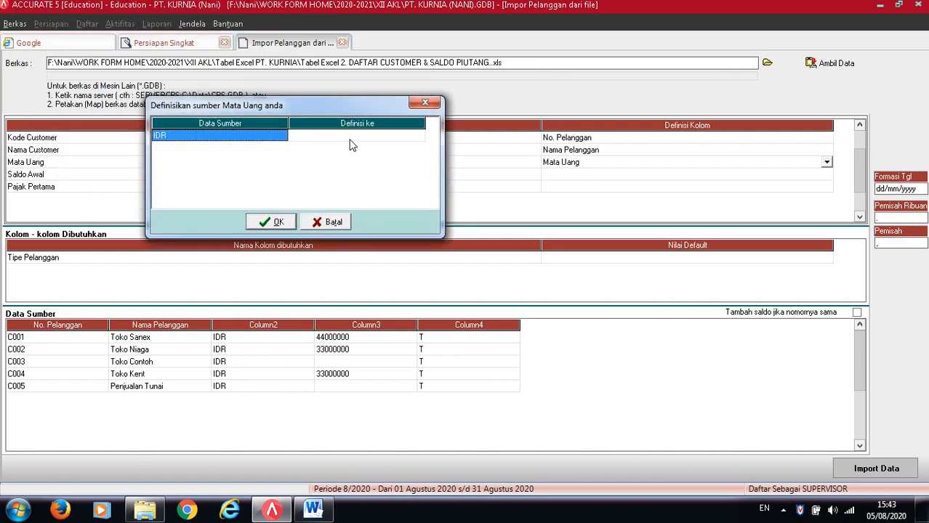
click(417, 136)
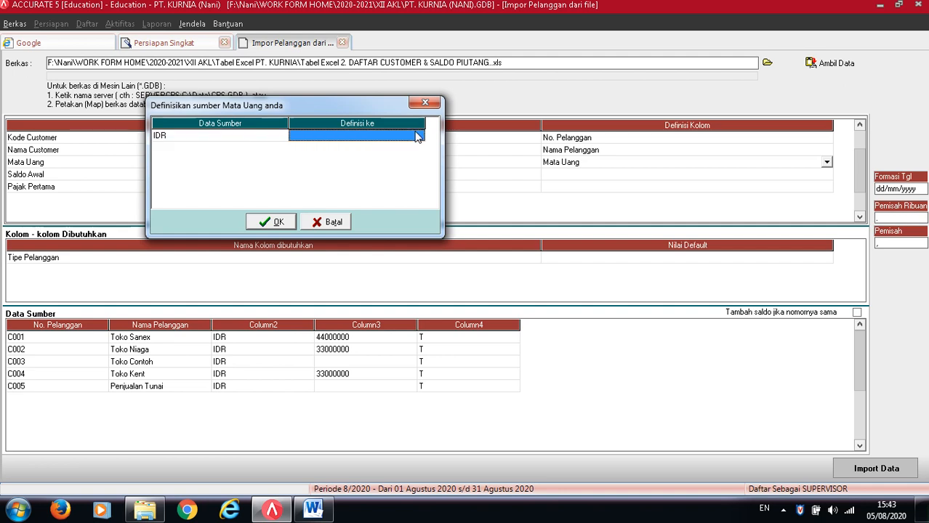
click(417, 137)
click(419, 137)
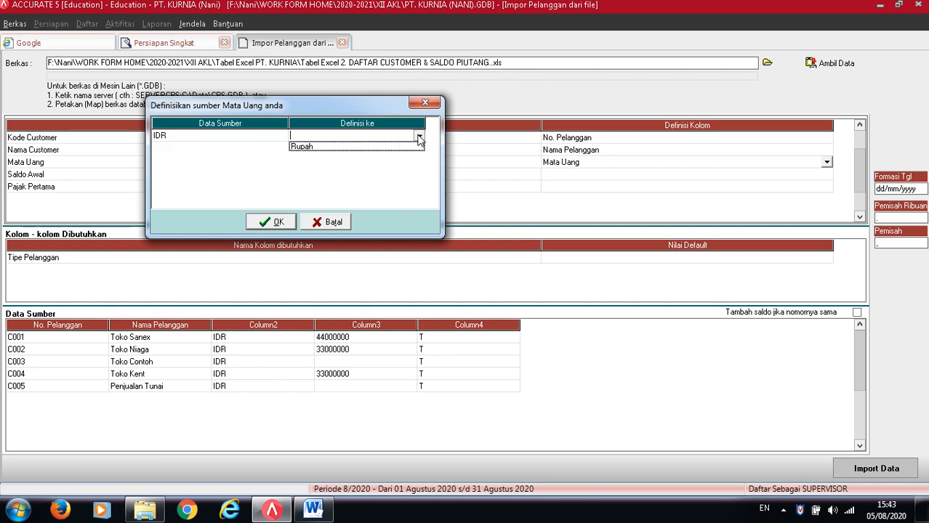
click(371, 148)
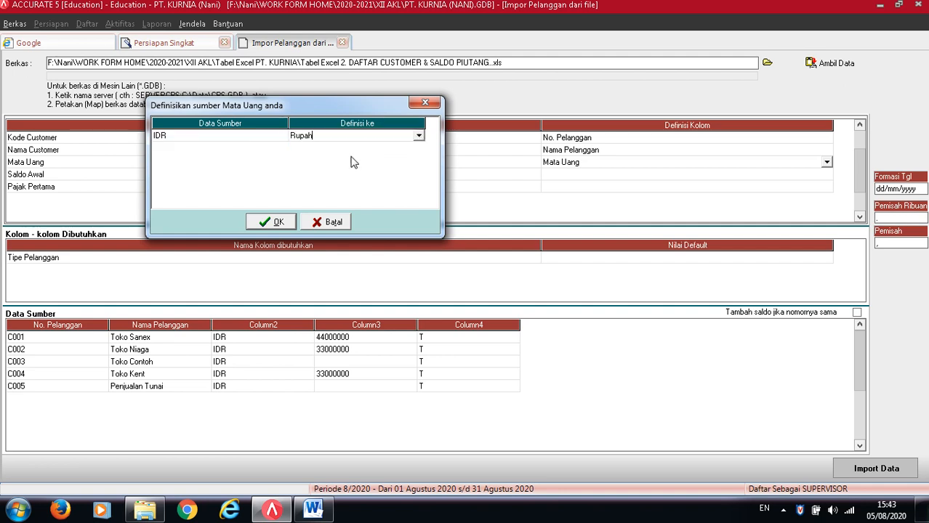
click(291, 224)
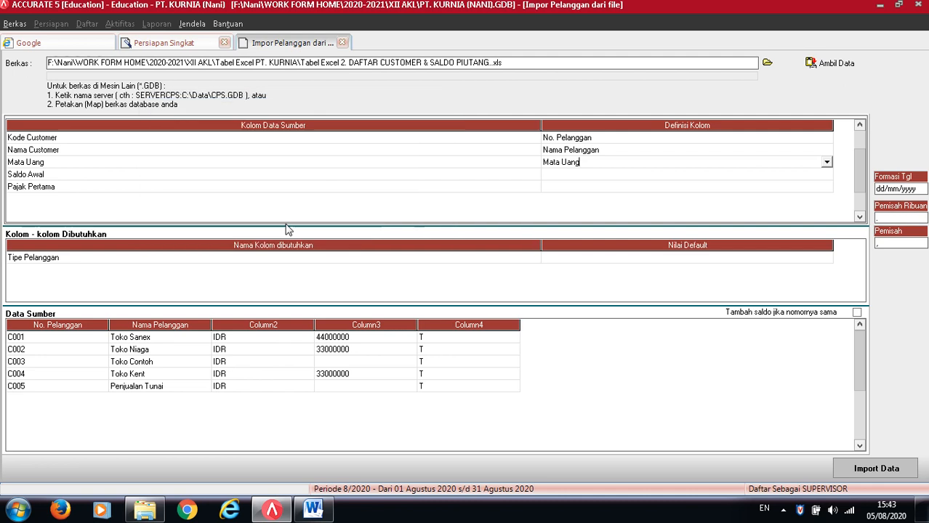
Map the Saldo Awal source column to the Saldo Awal column definition
click(587, 176)
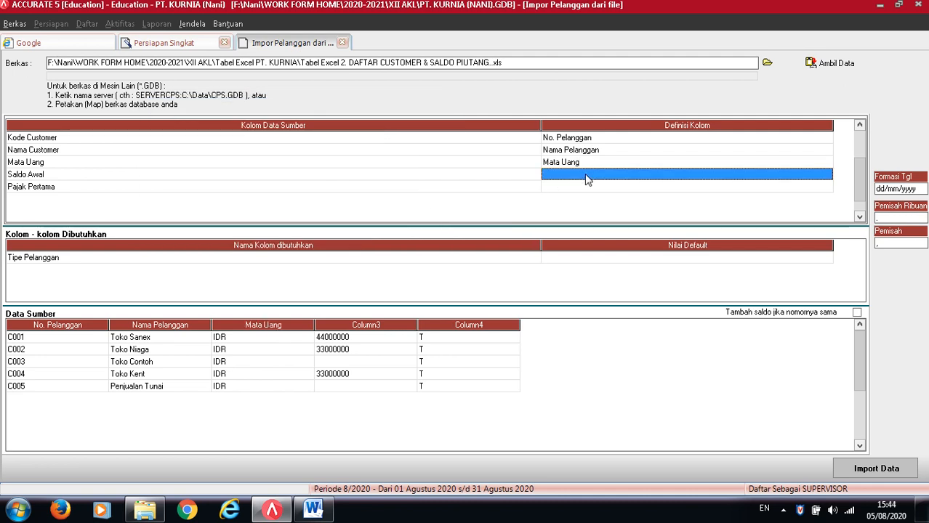
click(825, 180)
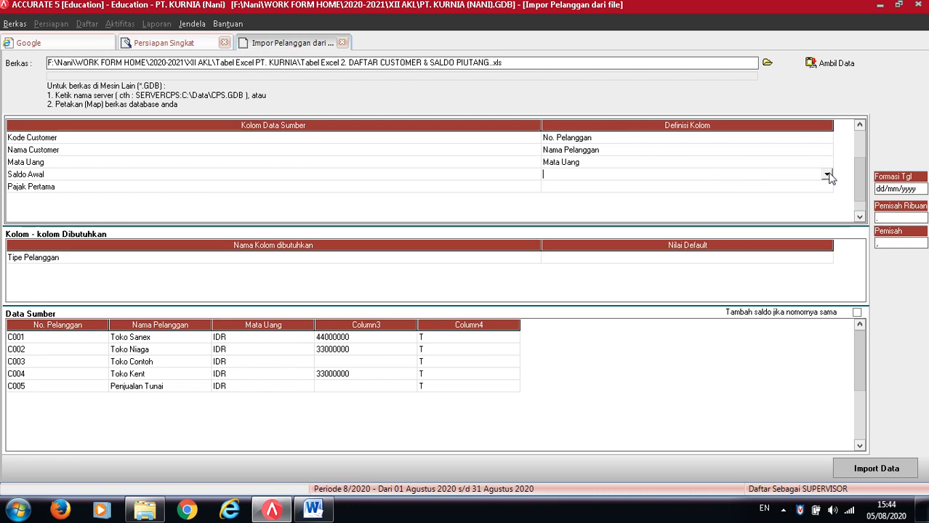
click(827, 176)
click(825, 237)
click(826, 237)
click(826, 237)
click(826, 237)
click(826, 238)
click(826, 238)
click(825, 237)
click(825, 237)
click(826, 237)
click(826, 237)
click(826, 237)
click(826, 237)
click(825, 237)
click(826, 238)
click(826, 237)
click(826, 237)
click(827, 237)
click(826, 237)
click(584, 229)
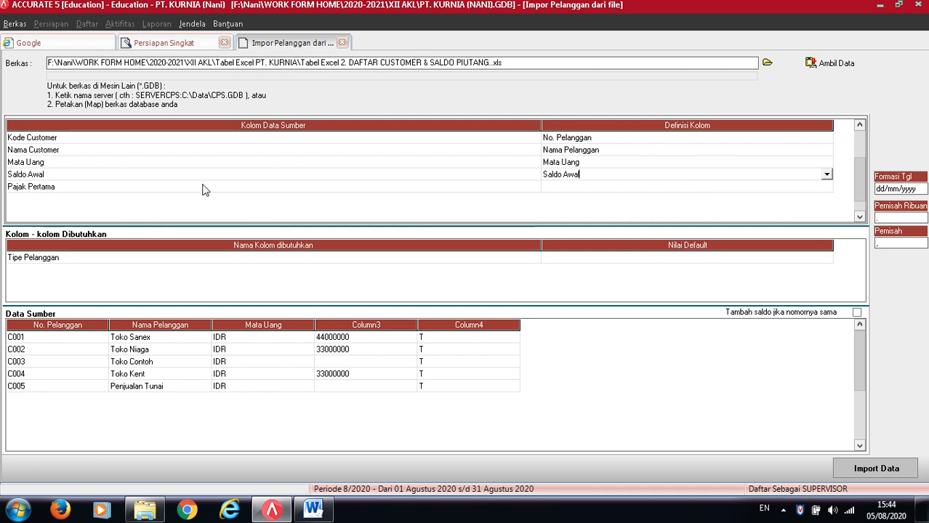
Map the Pajak Pertama source column to the Pajak pertama column definition
click(651, 187)
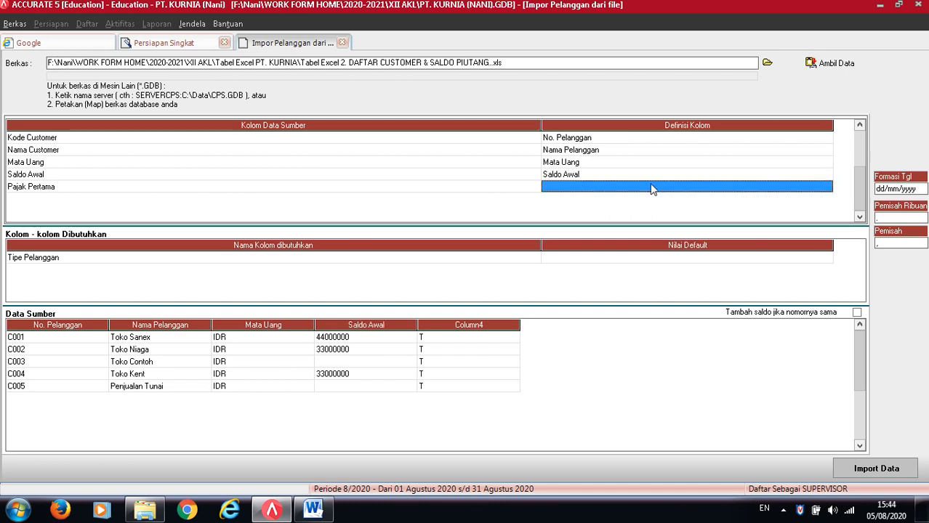
click(828, 187)
click(827, 188)
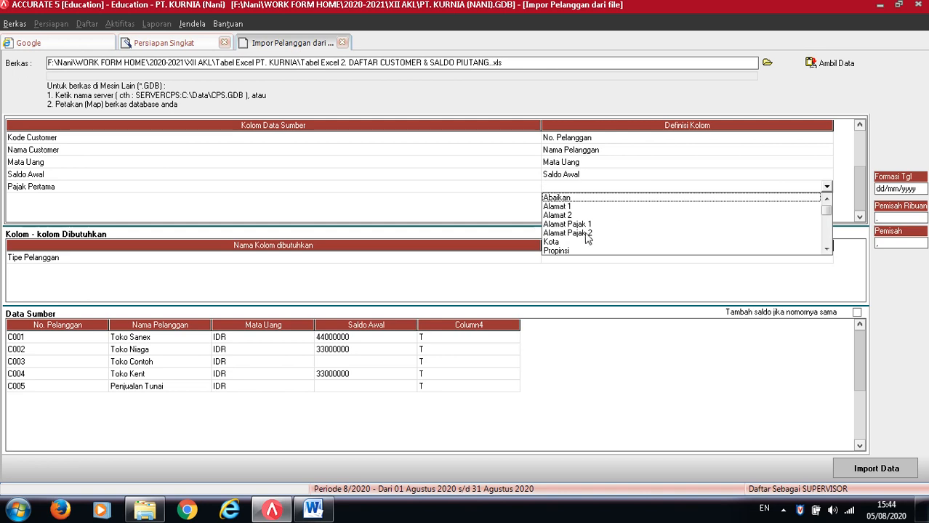
click(825, 249)
click(826, 250)
click(825, 249)
click(826, 249)
click(825, 249)
click(825, 249)
click(826, 249)
click(826, 250)
click(825, 249)
click(579, 243)
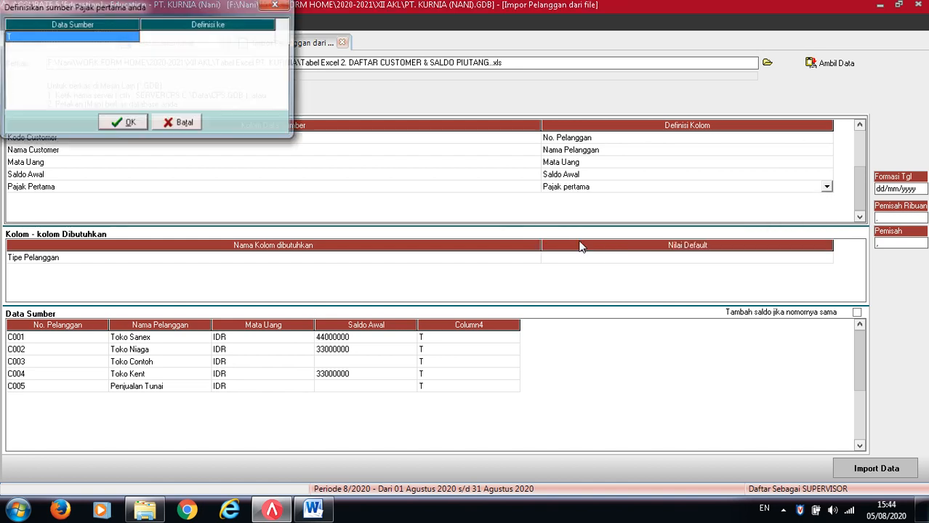
Define the T source tax code as PPN for Pajak pertama
click(264, 40)
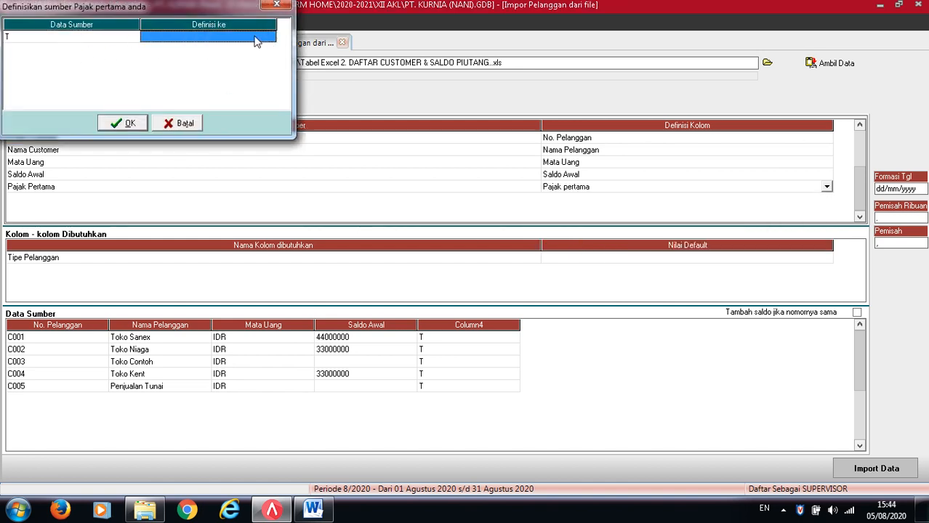
click(263, 41)
click(269, 41)
click(237, 48)
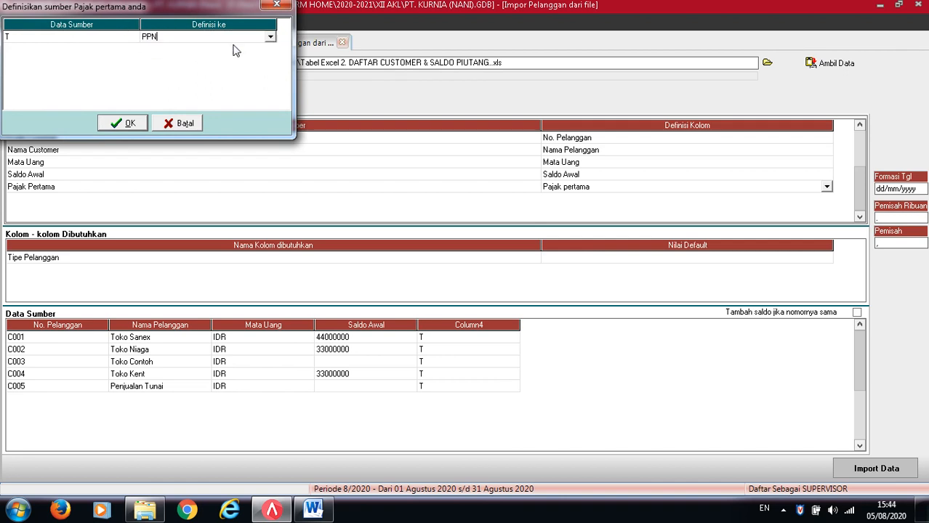
click(134, 125)
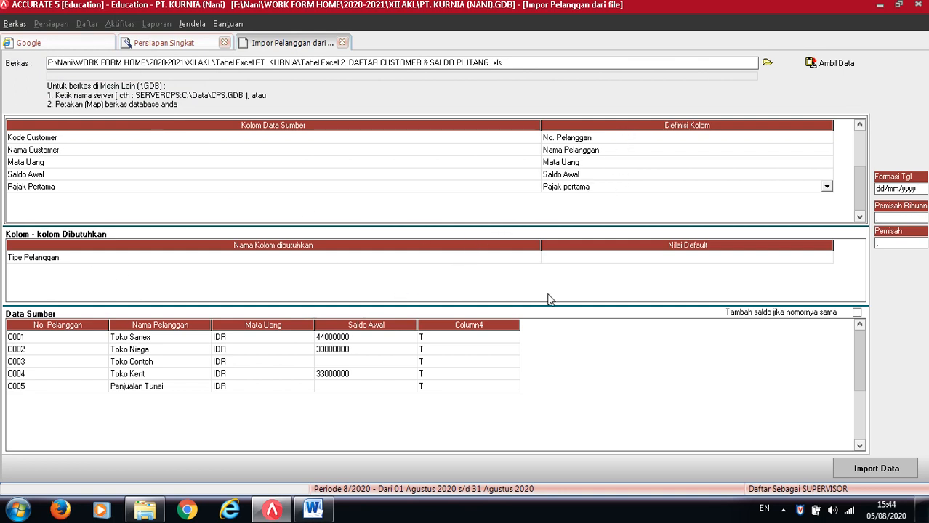
Set the default value of the required Tipe Pelanggan column to Umum and import the customer data
click(622, 260)
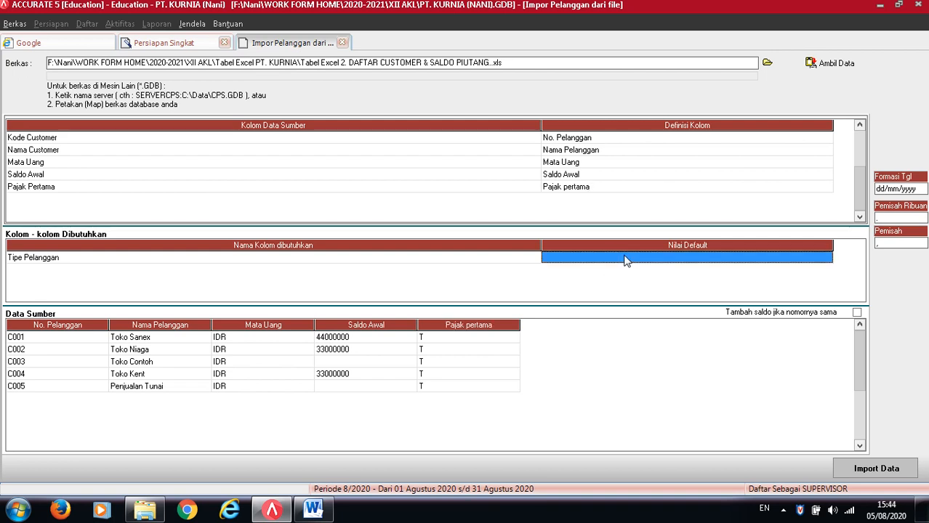
click(749, 260)
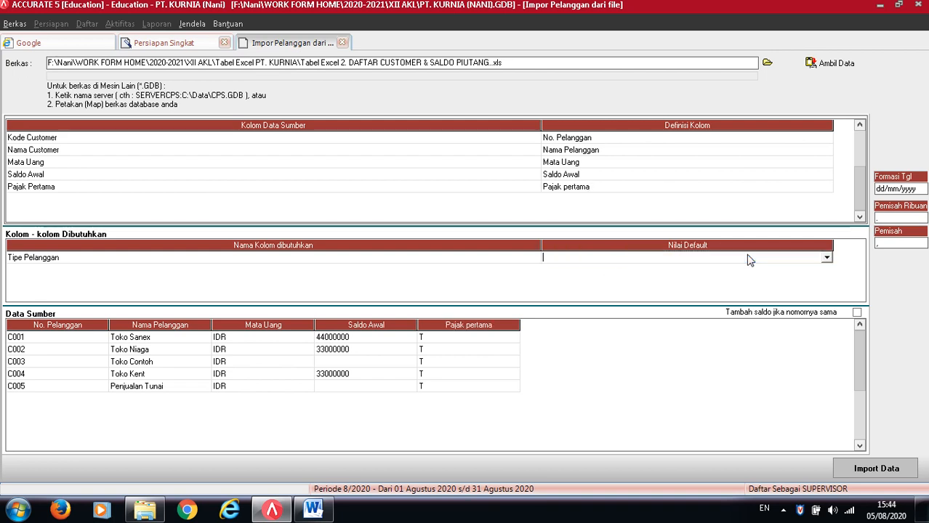
click(826, 258)
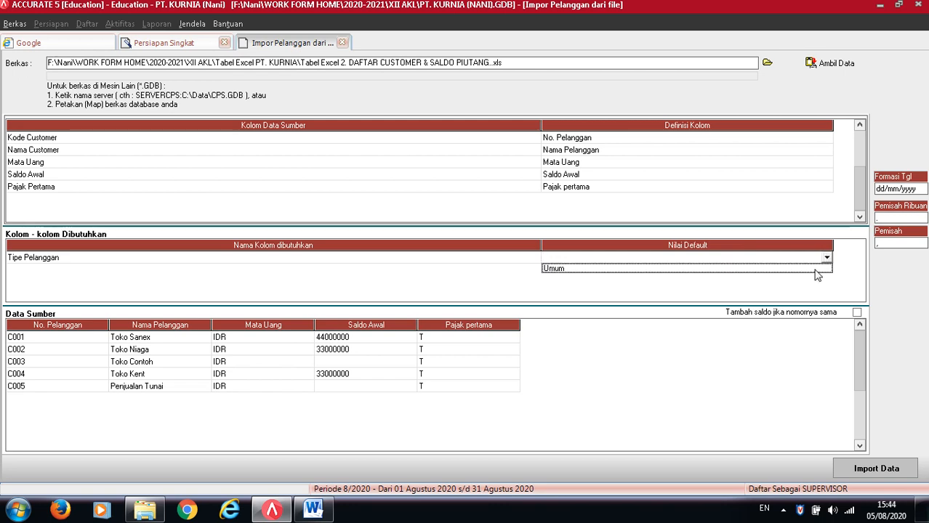
click(828, 267)
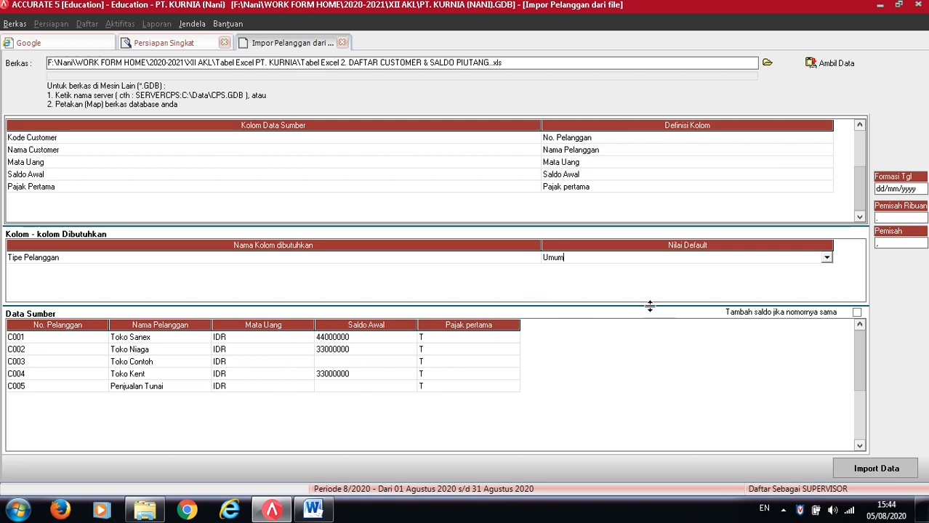
click(863, 471)
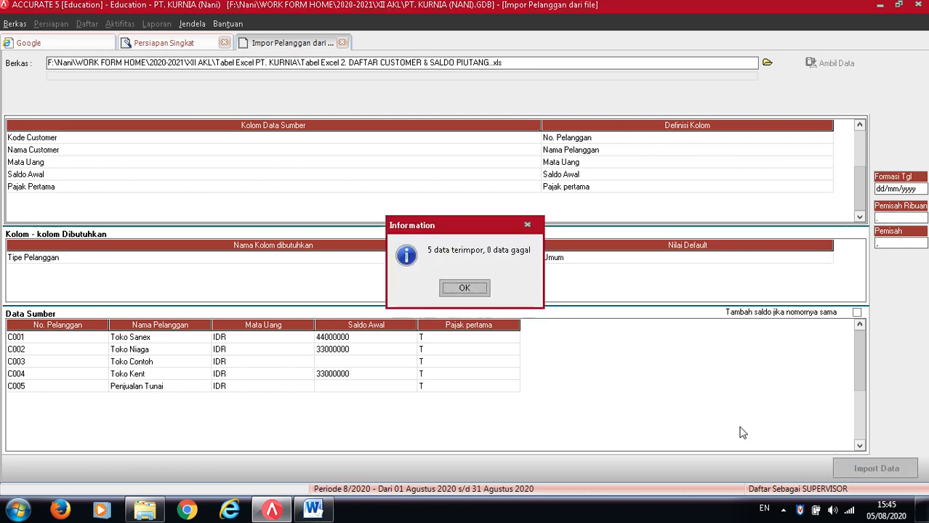
click(471, 292)
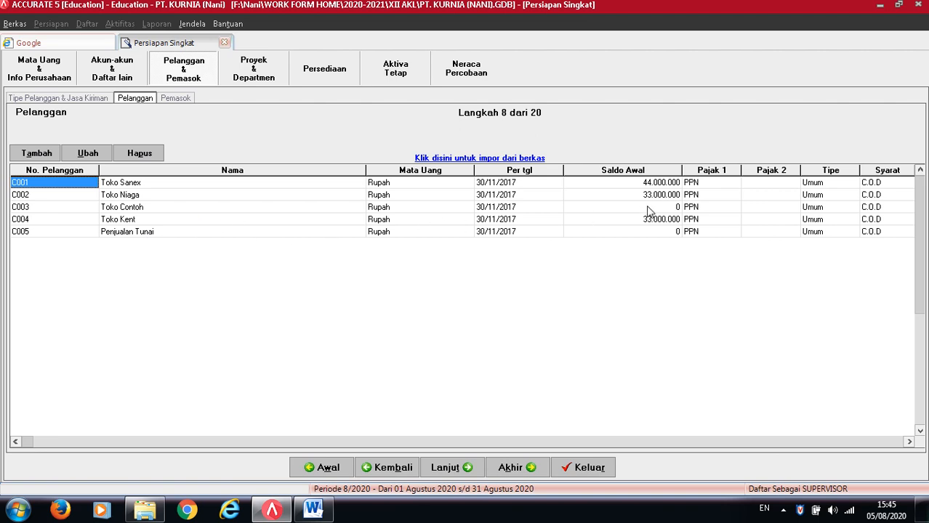
Advance the wizard to the Pemasok step and open the supplier import from file
click(455, 469)
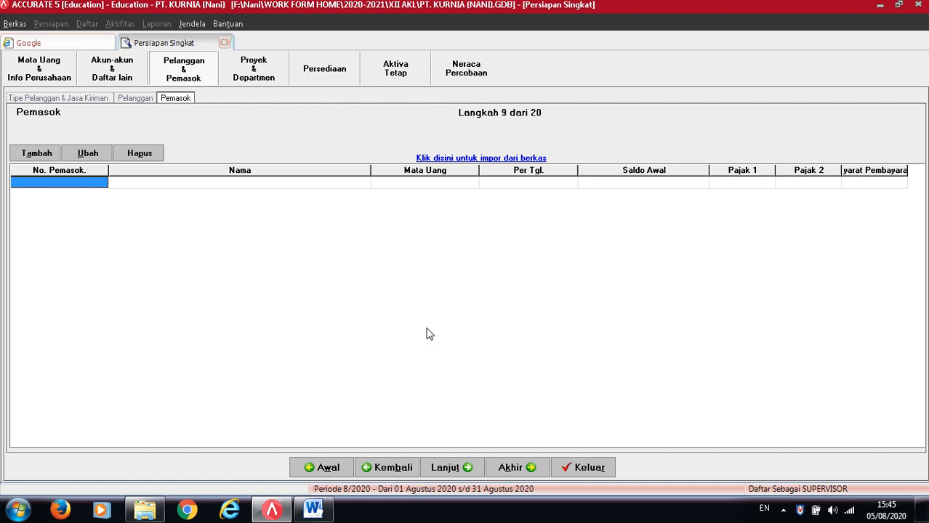
click(456, 159)
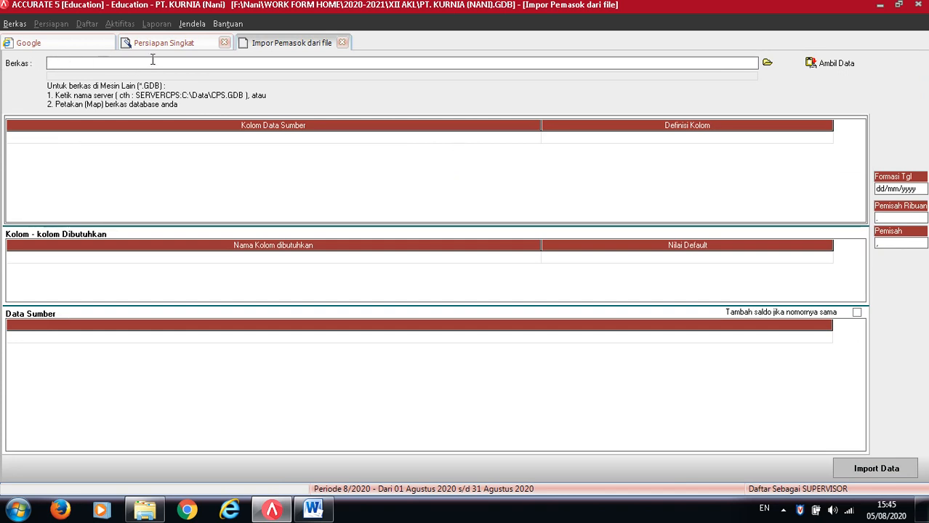
click(341, 43)
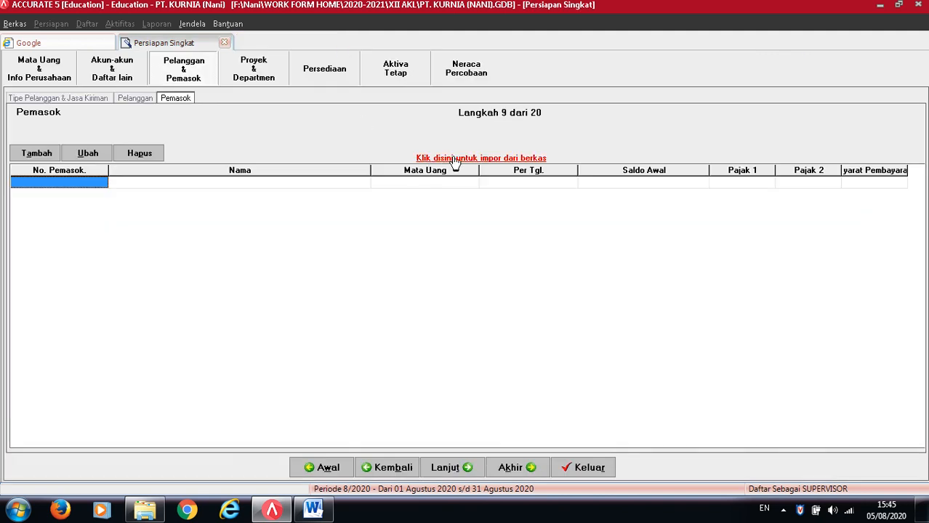
click(455, 159)
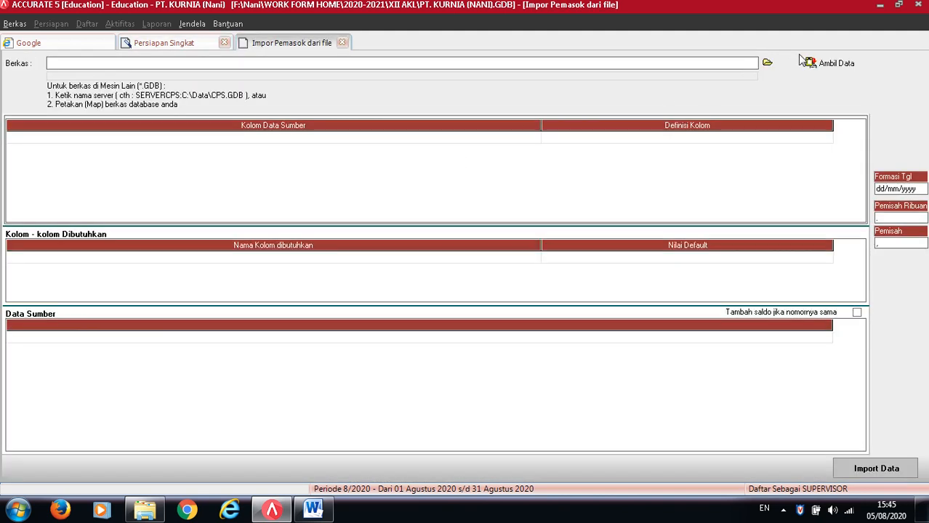
Load the Excel file "Tabel Excel 3. DAFTAR VENDOR & SALDO HUTANG..xls" as the source data for the supplier import
click(768, 64)
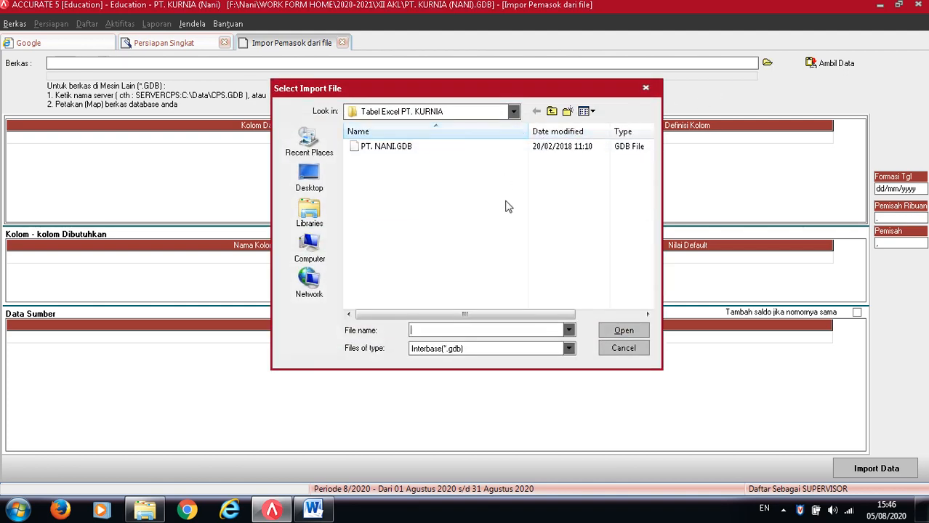
click(569, 348)
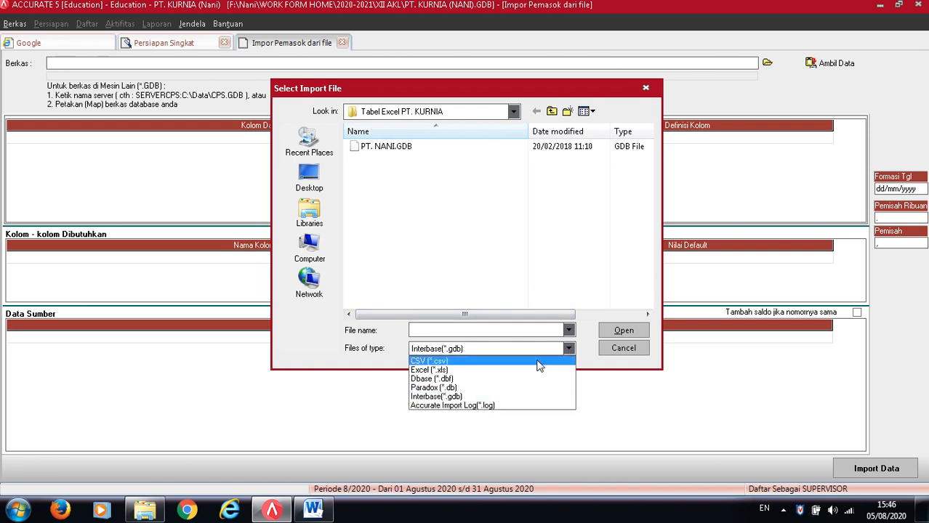
click(517, 371)
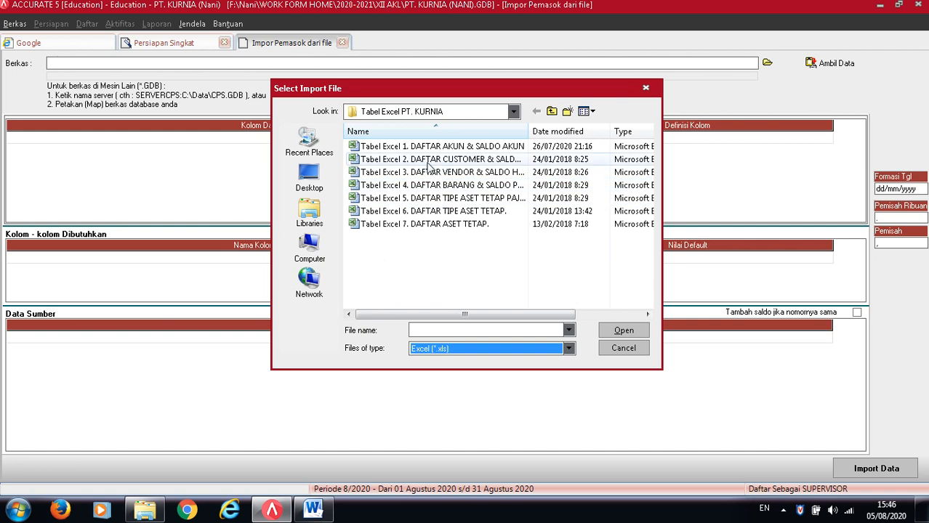
click(414, 180)
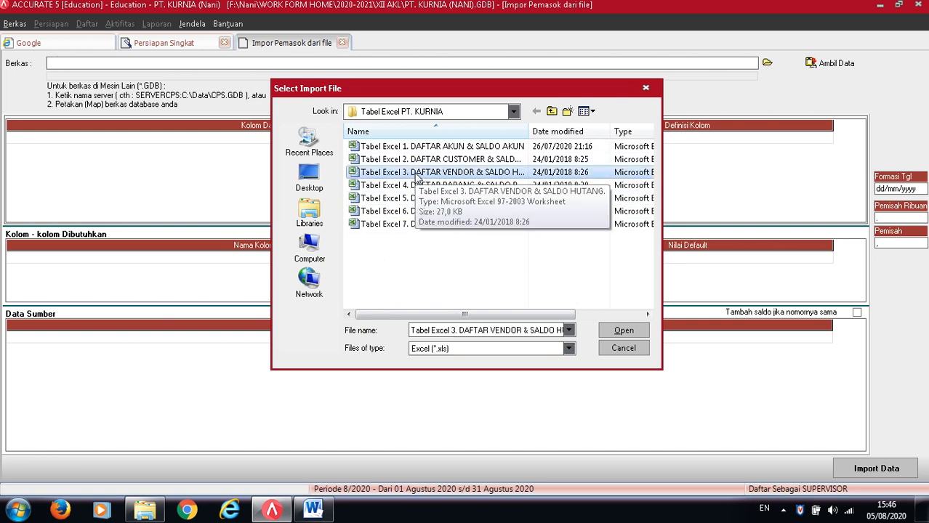
click(623, 332)
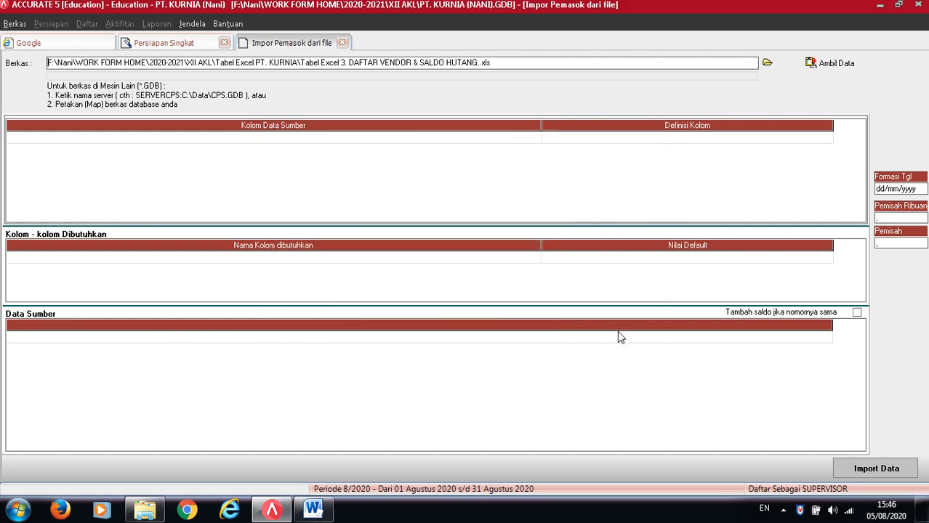
click(829, 65)
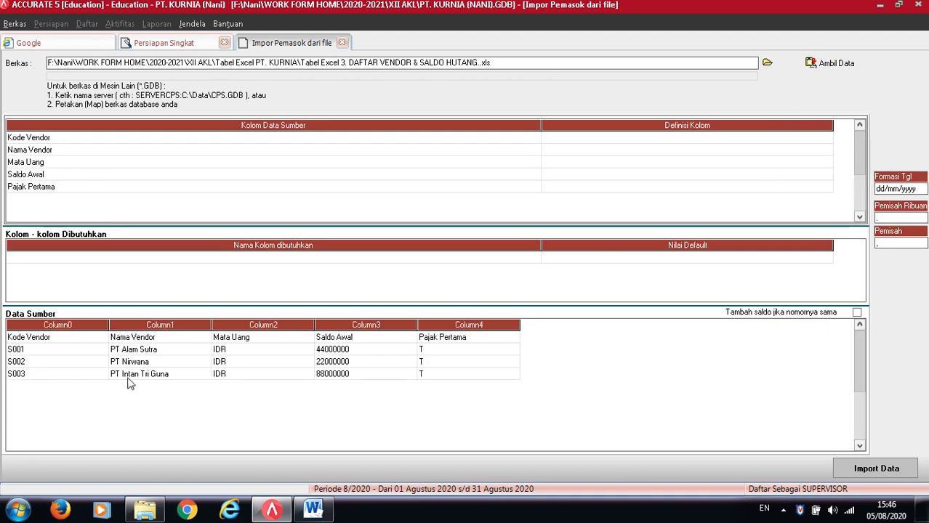
Delete the Kode Vendor header row from the Data Sumber table
click(51, 336)
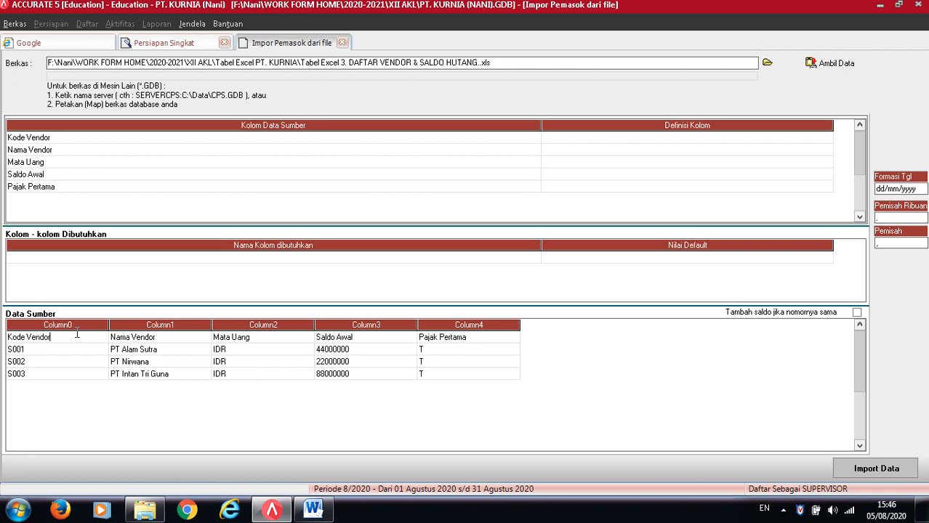
click(123, 339)
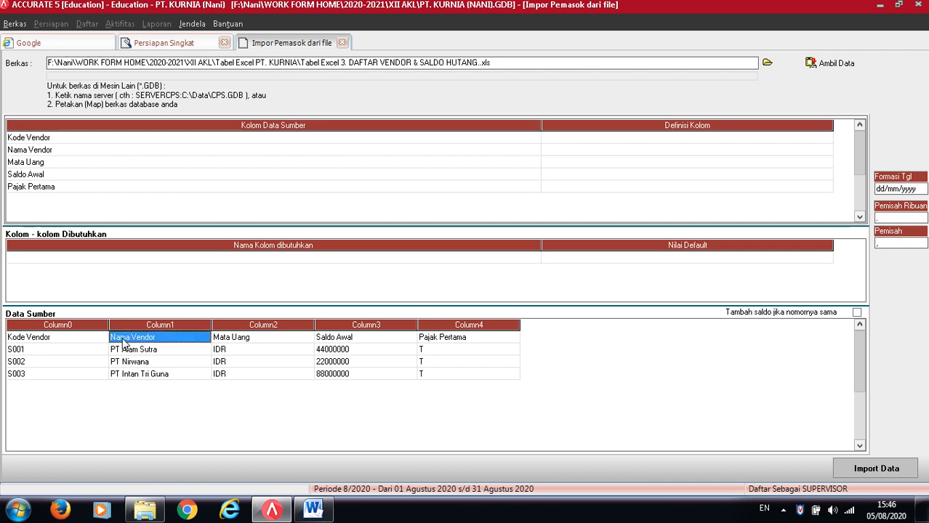
right_click(117, 337)
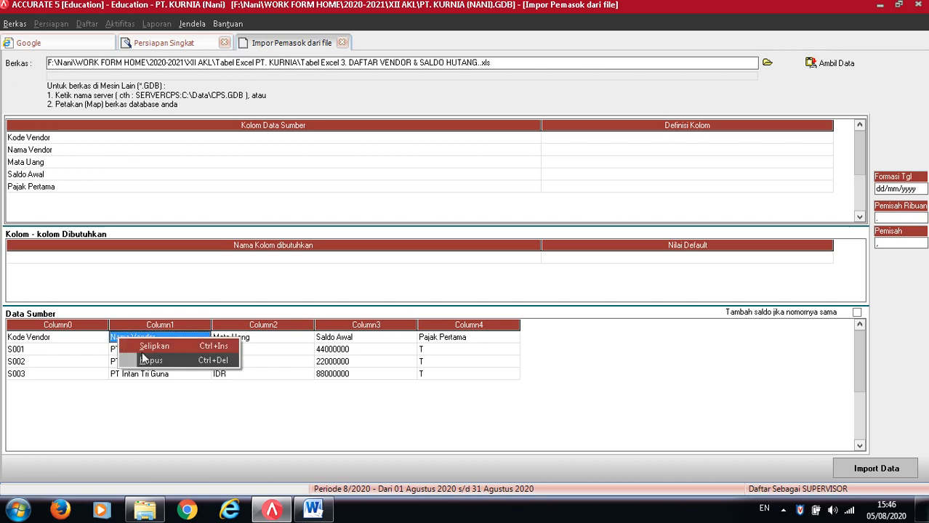
click(149, 361)
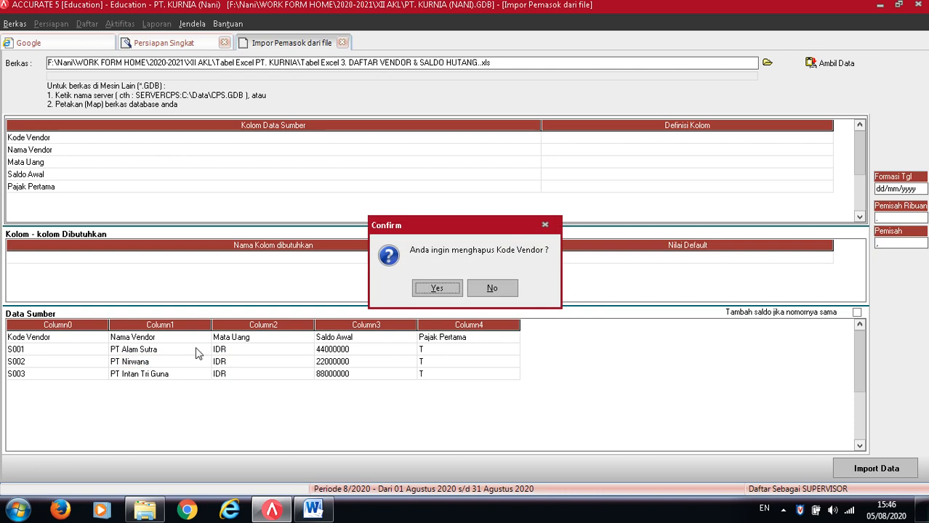
click(421, 291)
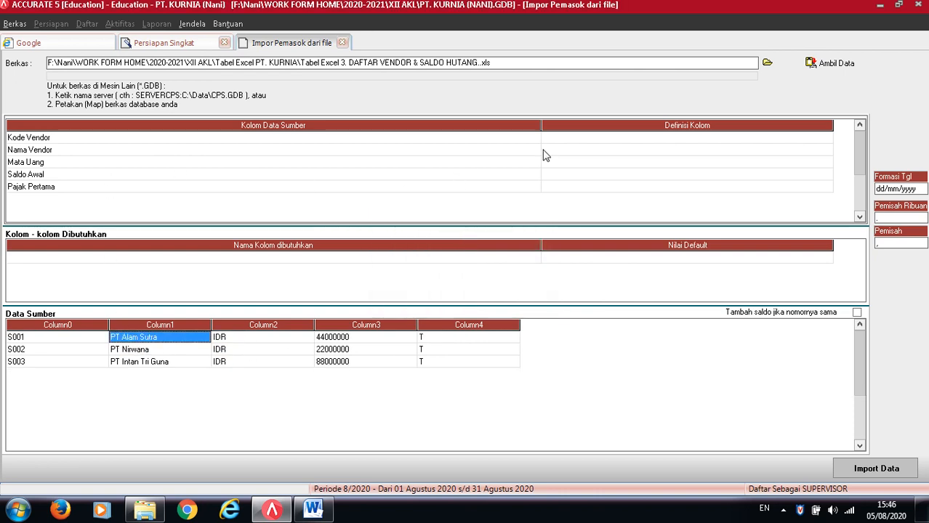
Map the source column Kode Vendor to No Pemasok and Nama Vendor to Nama Pemasok
click(635, 138)
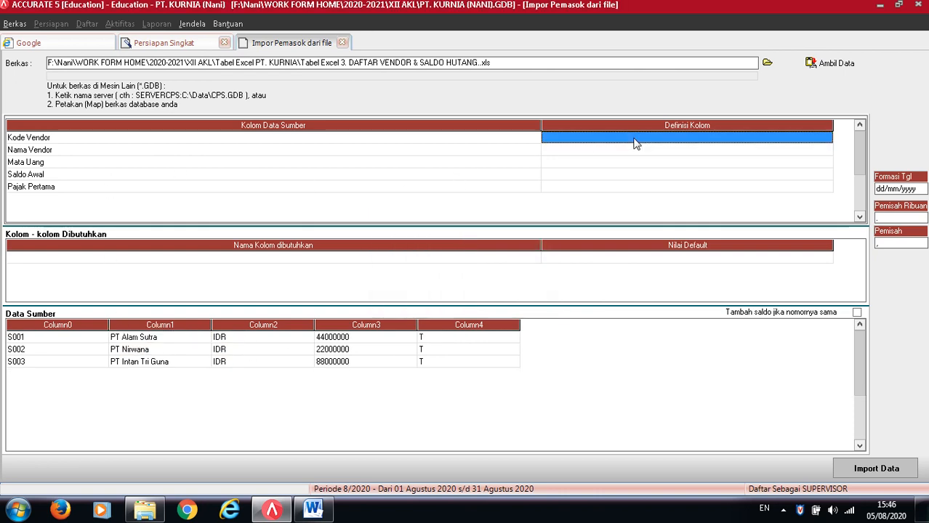
click(826, 137)
click(826, 138)
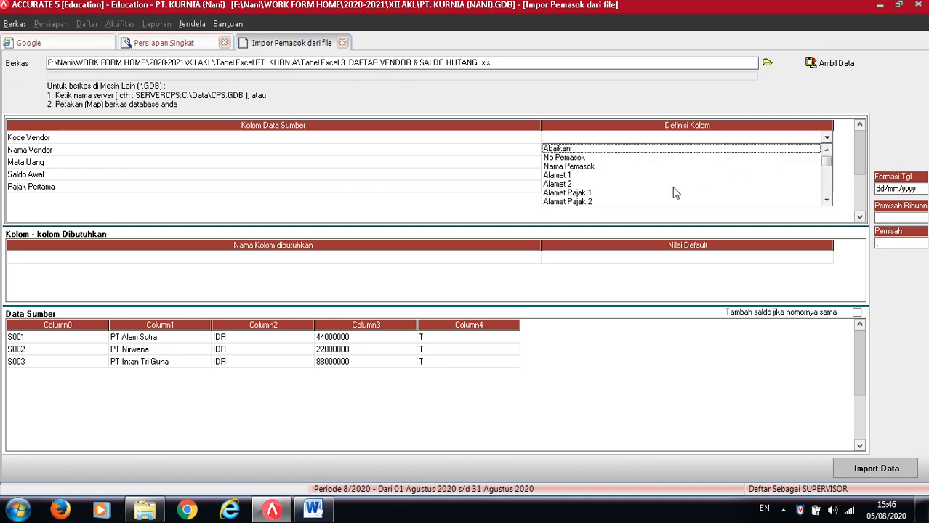
click(575, 158)
click(578, 152)
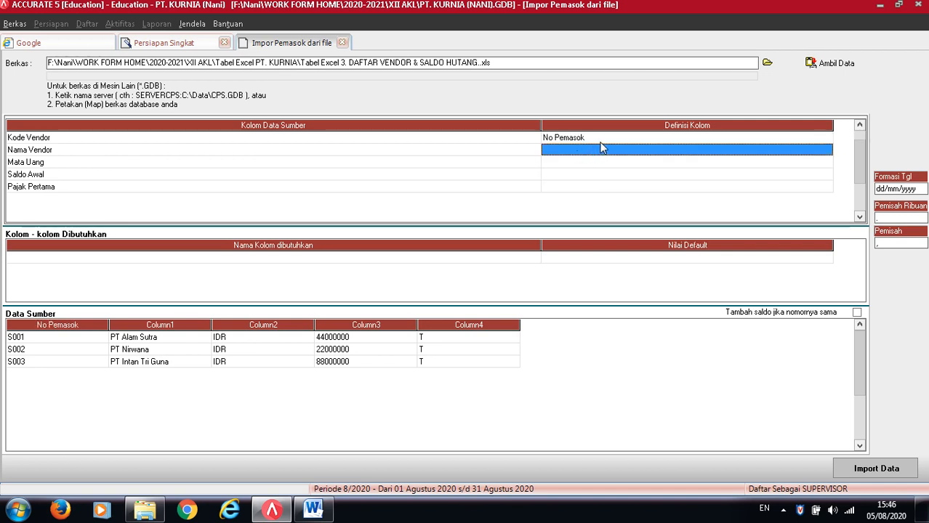
click(825, 150)
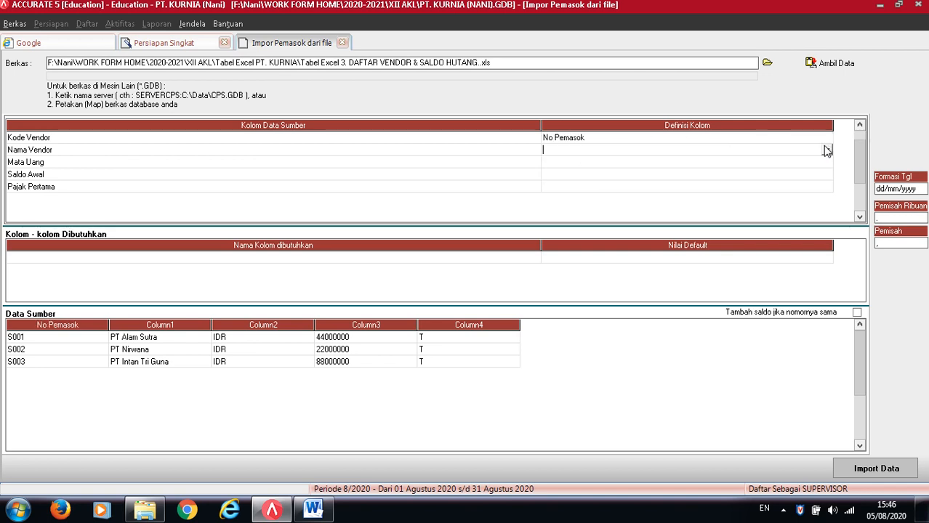
click(826, 150)
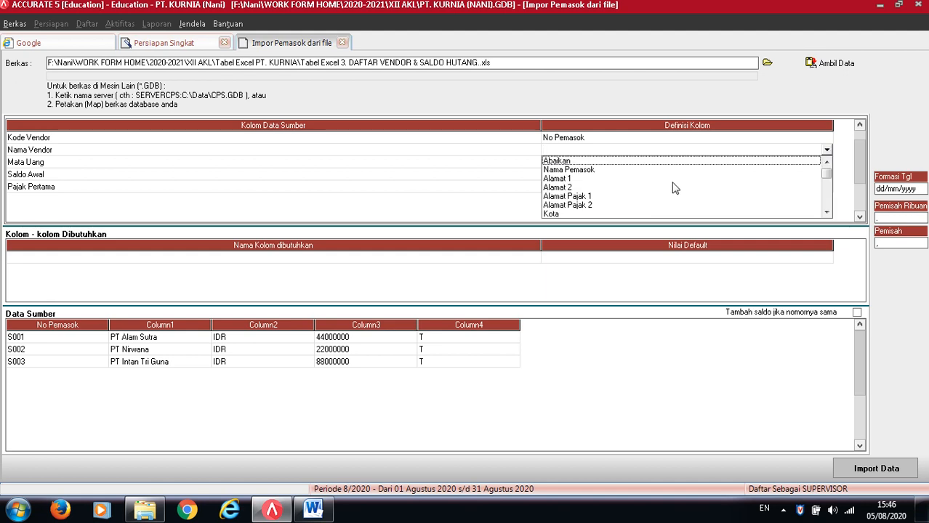
click(590, 170)
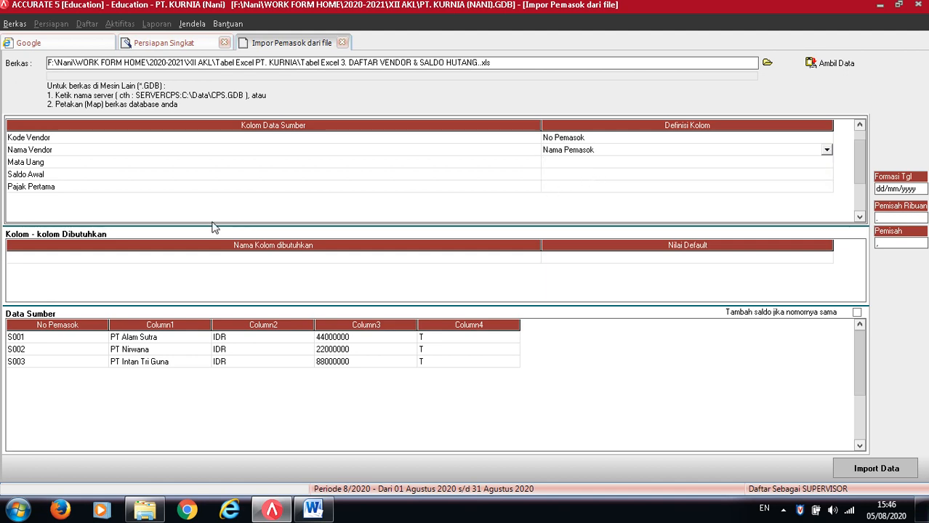
Map the source column Mata Uang to the Mata Uang column definition
click(585, 166)
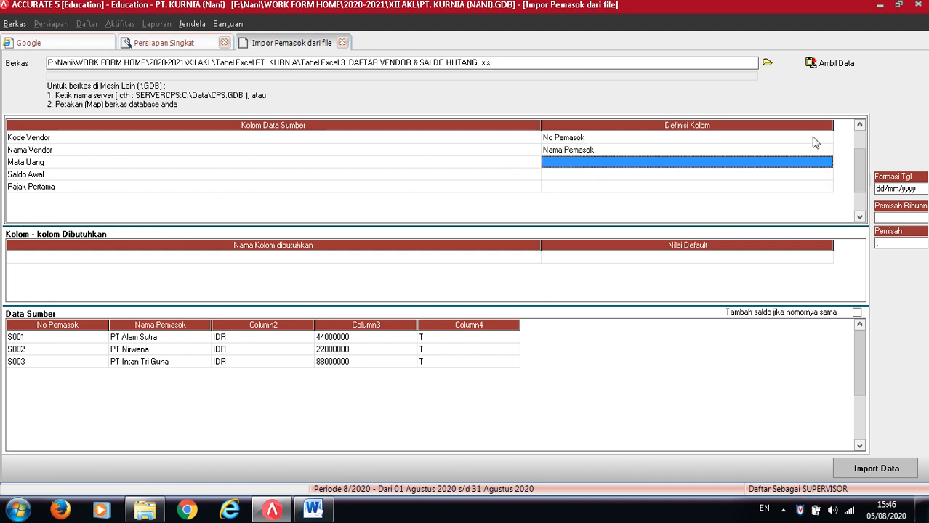
click(827, 164)
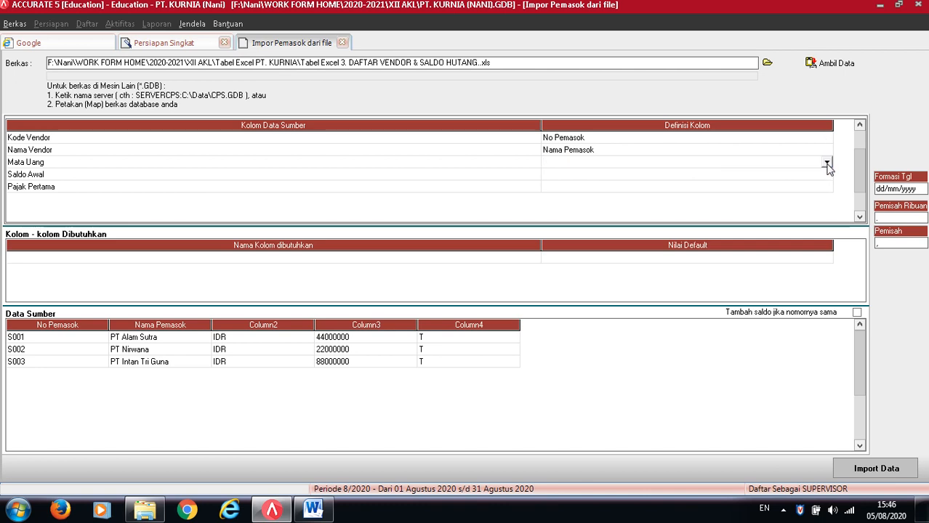
click(827, 163)
click(826, 225)
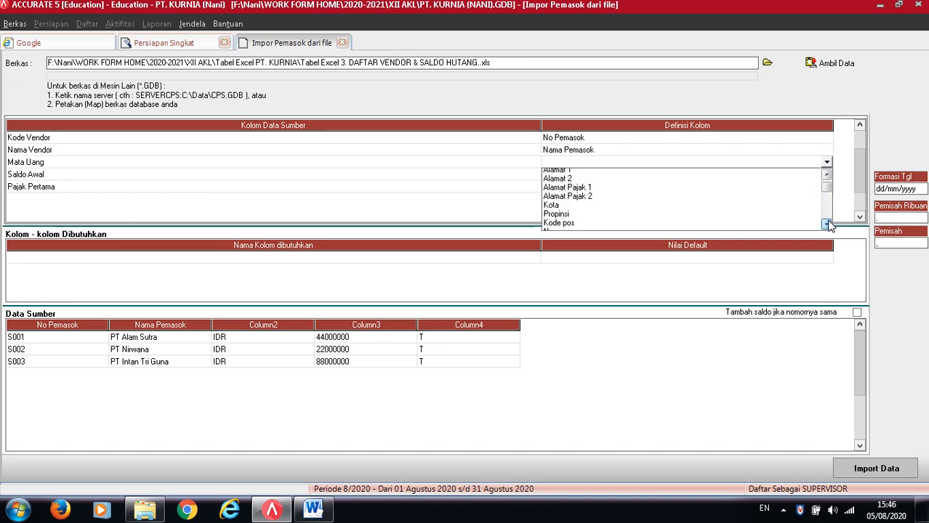
click(827, 225)
click(827, 225)
click(827, 225)
click(827, 226)
click(827, 226)
click(827, 226)
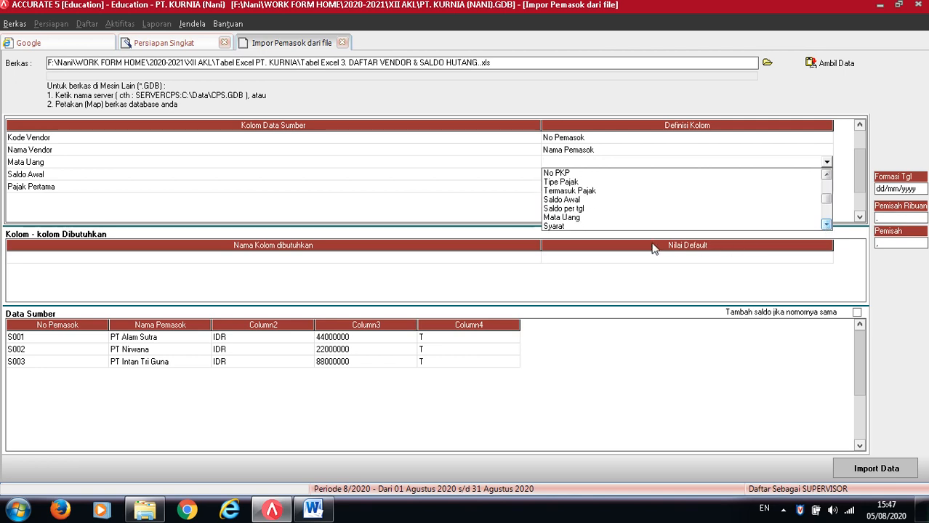
click(579, 218)
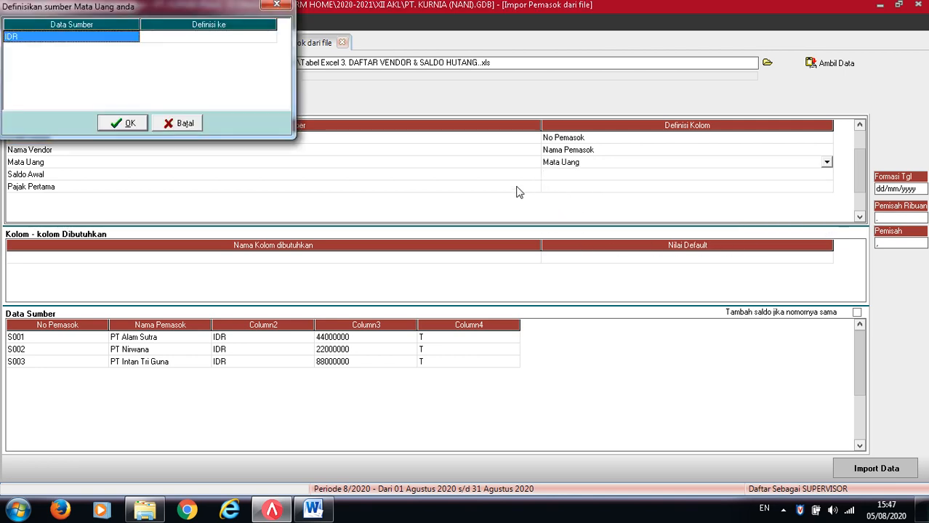
Define the source currency IDR as Rupah and confirm the currency definition
drag(226, 12, 284, 38)
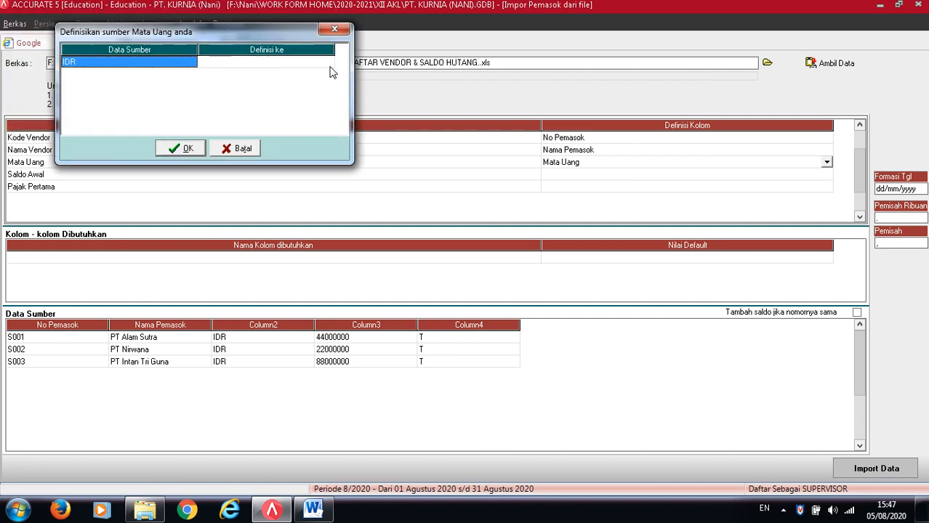
click(326, 64)
click(327, 65)
click(293, 74)
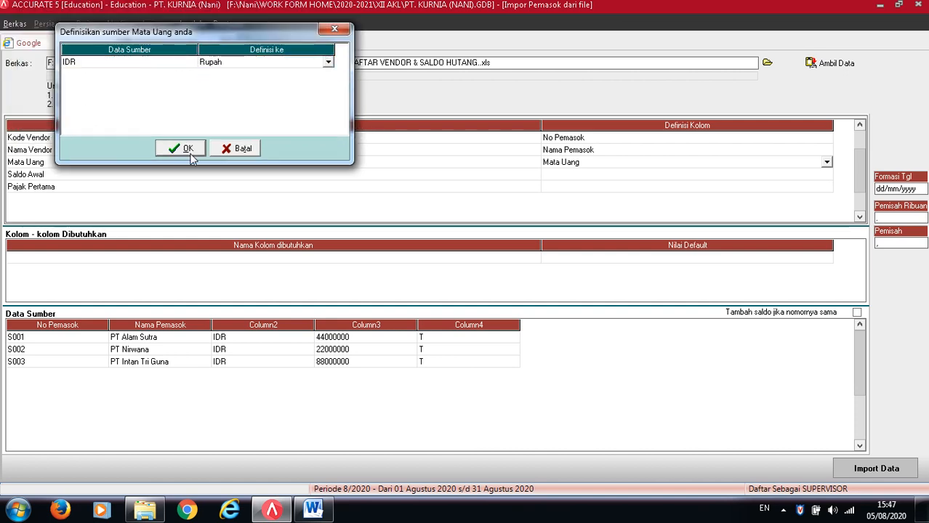
click(192, 150)
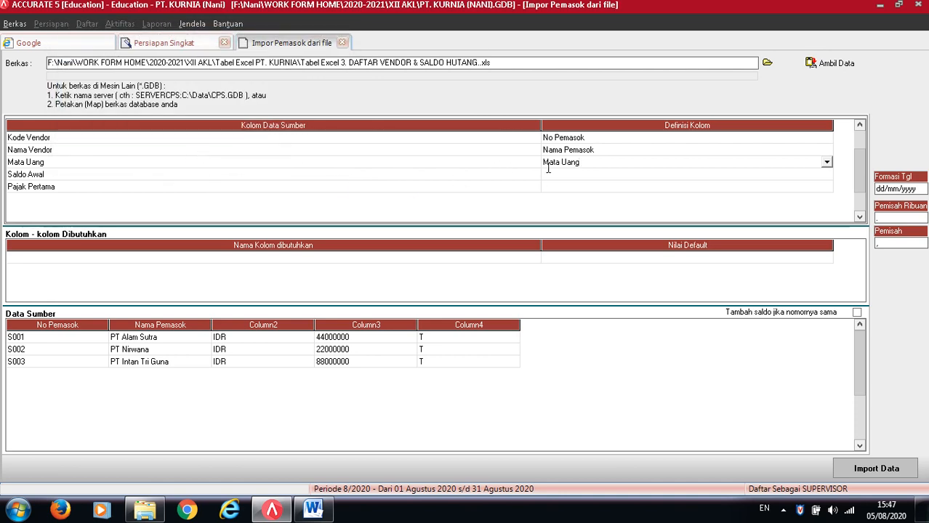
Map the source column Saldo Awal to the Saldo Awal column definition
click(551, 176)
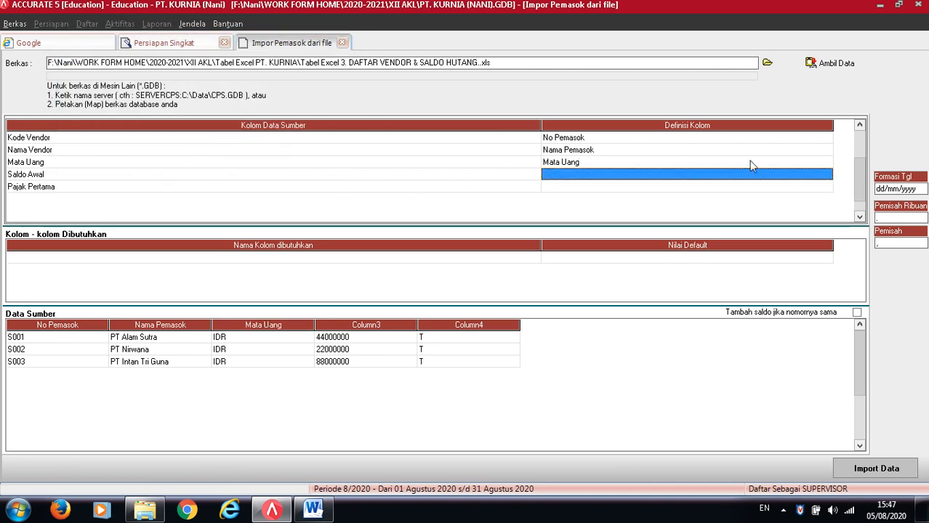
click(822, 174)
click(827, 175)
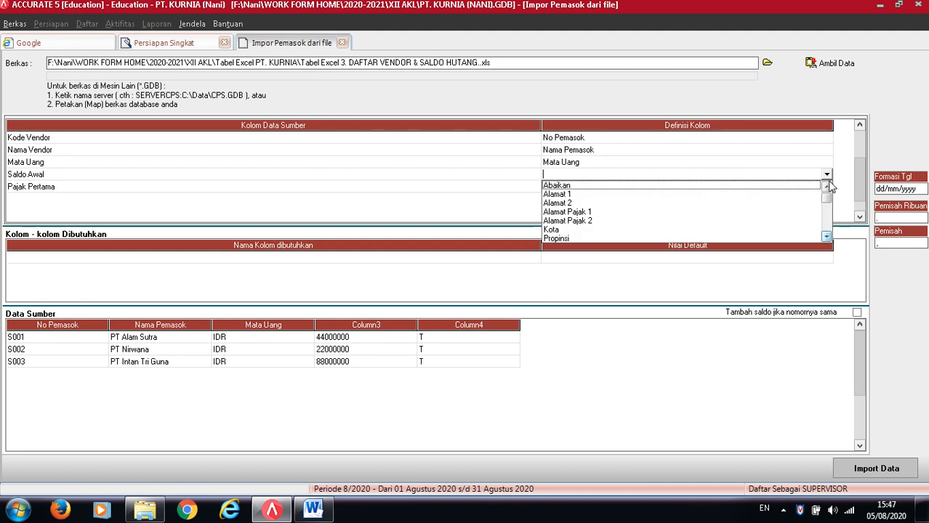
mouse_move(826, 198)
mouse_down()
mouse_move(826, 207)
mouse_move(827, 198)
mouse_up()
click(826, 237)
click(826, 237)
click(826, 237)
click(826, 237)
click(826, 228)
click(827, 231)
click(827, 187)
click(826, 187)
click(827, 188)
click(827, 190)
click(827, 190)
click(827, 190)
click(827, 189)
click(827, 190)
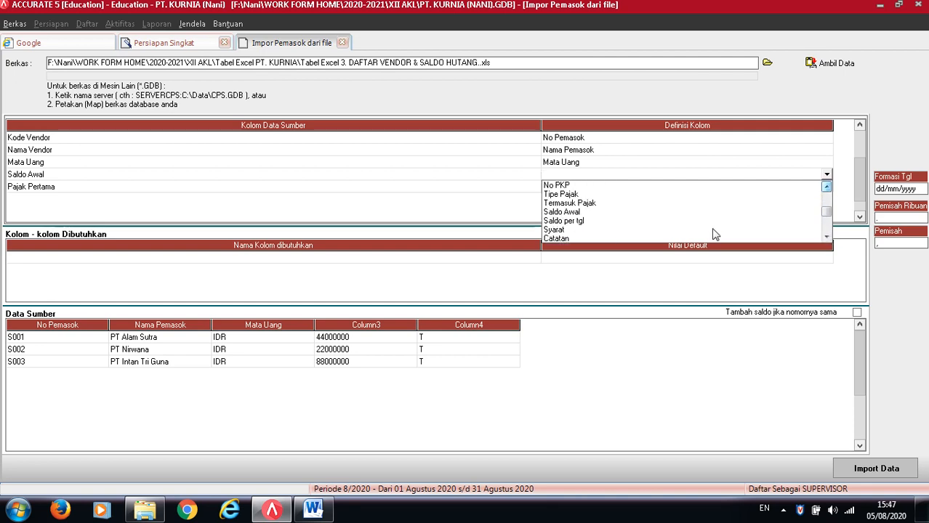
click(567, 213)
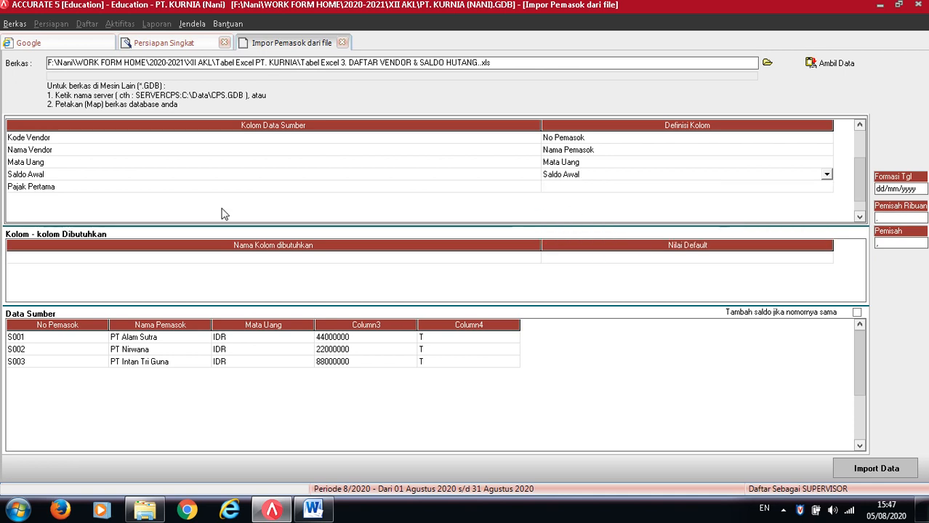
Map the source column Pajak Pertama to the Pajak pertama column definition
click(580, 191)
click(823, 188)
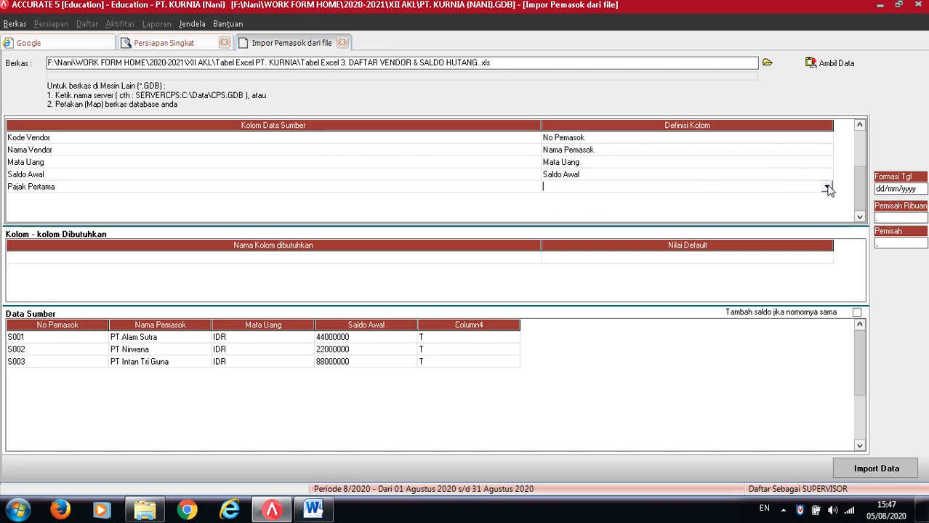
click(827, 187)
click(826, 251)
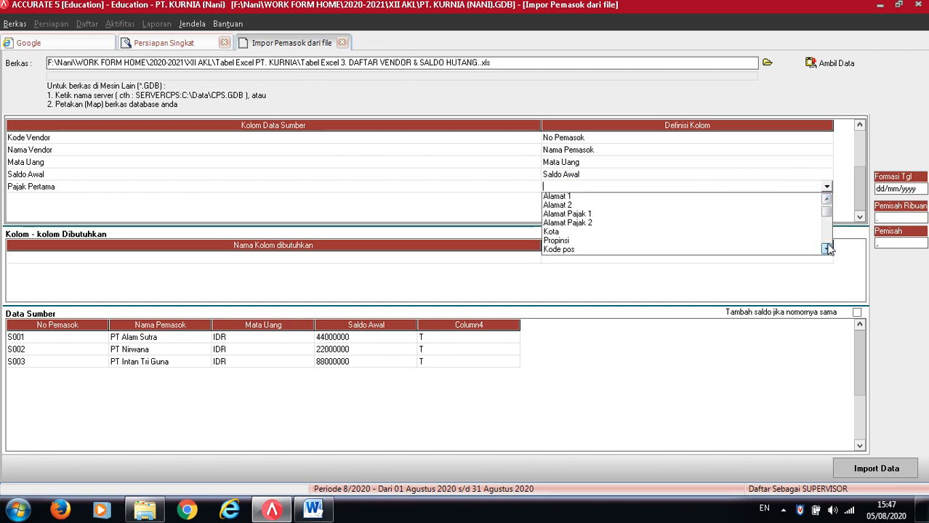
click(826, 200)
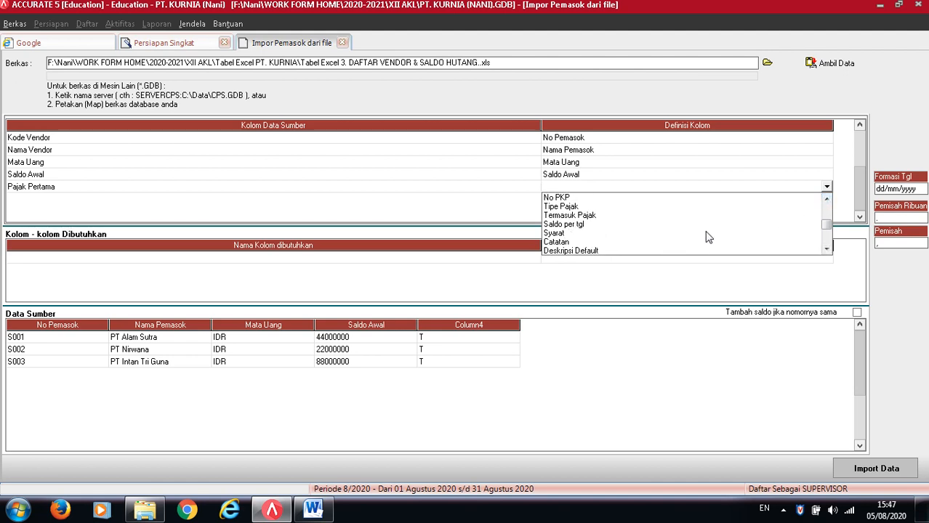
click(827, 199)
click(827, 199)
click(826, 199)
click(827, 199)
click(570, 206)
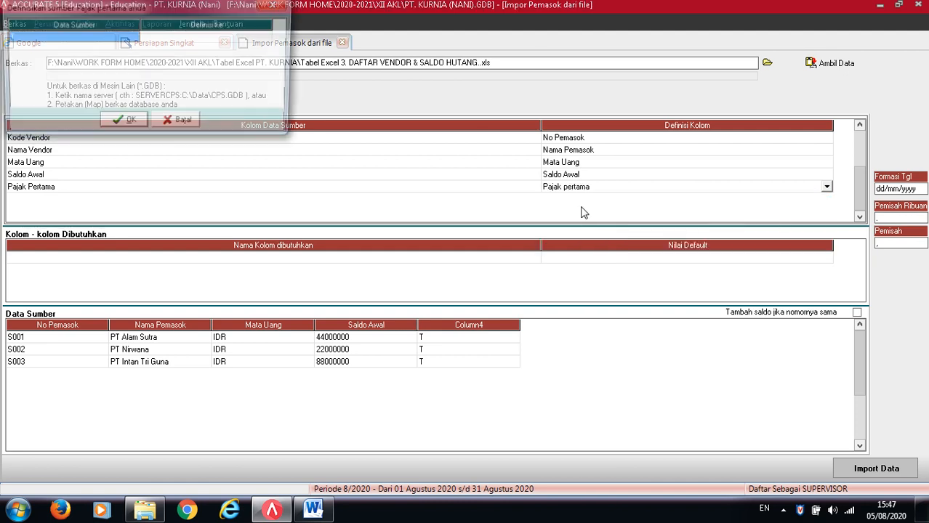
Define the source tax value T as PPN and import the supplier data
click(220, 42)
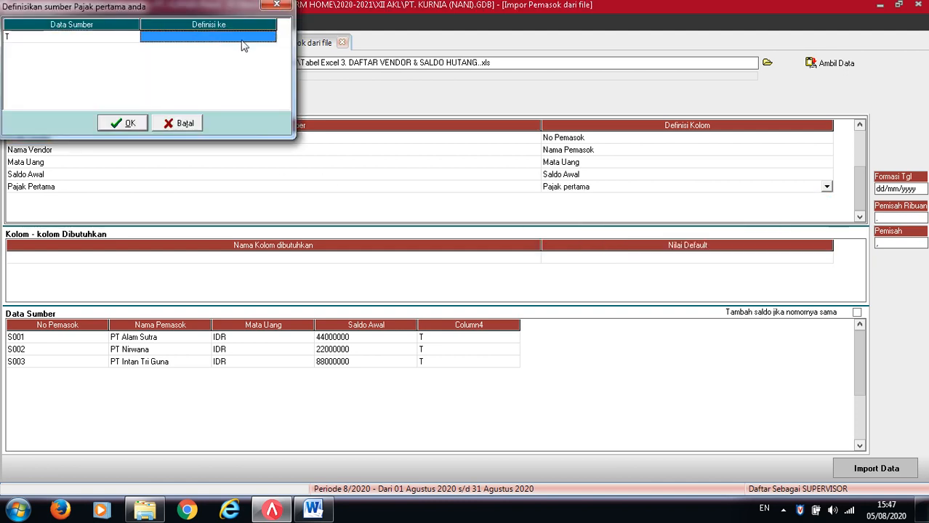
click(362, 69)
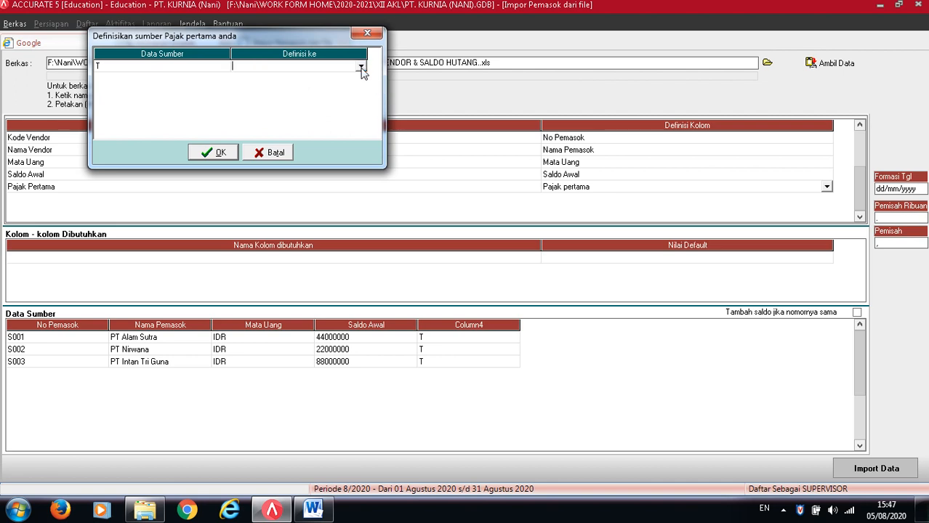
click(364, 68)
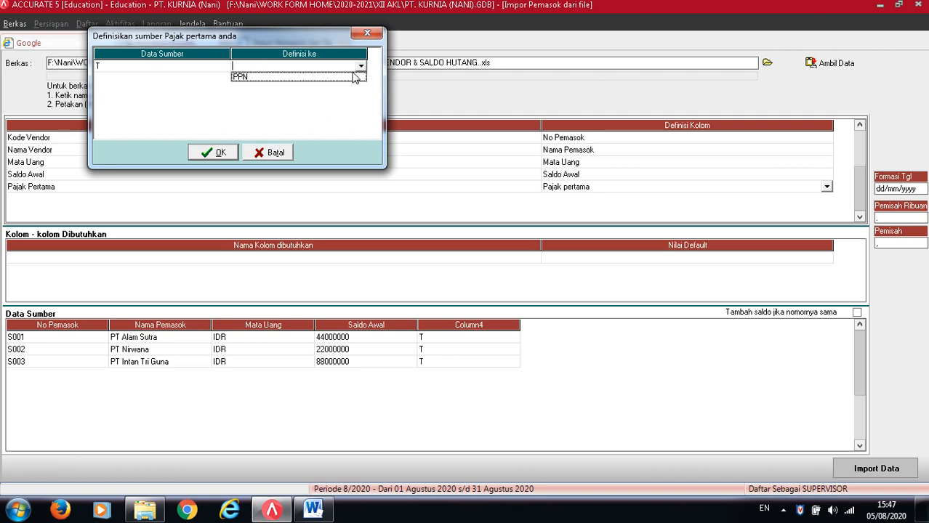
click(322, 77)
click(220, 153)
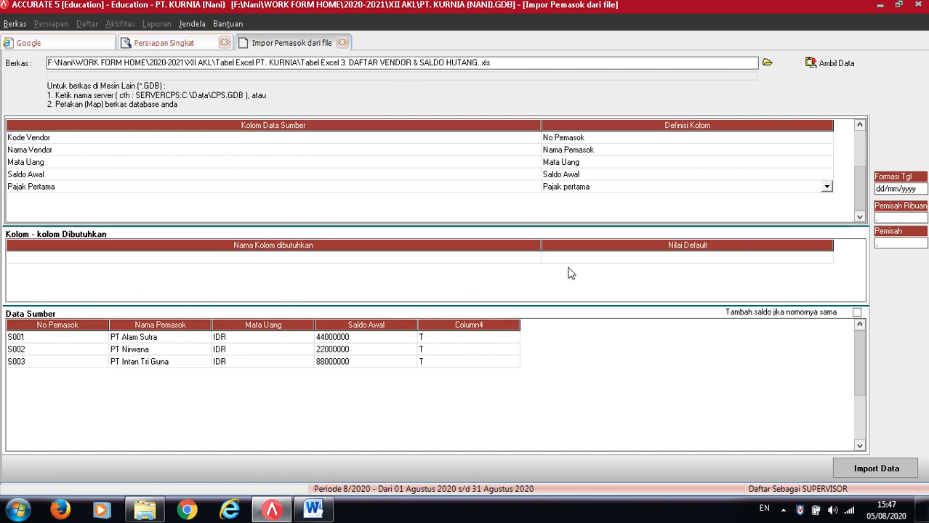
click(873, 474)
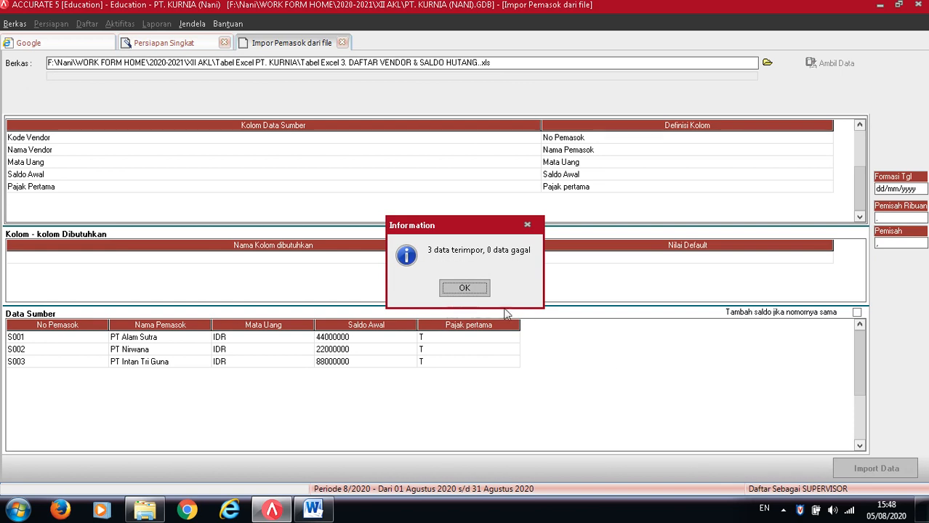
click(456, 289)
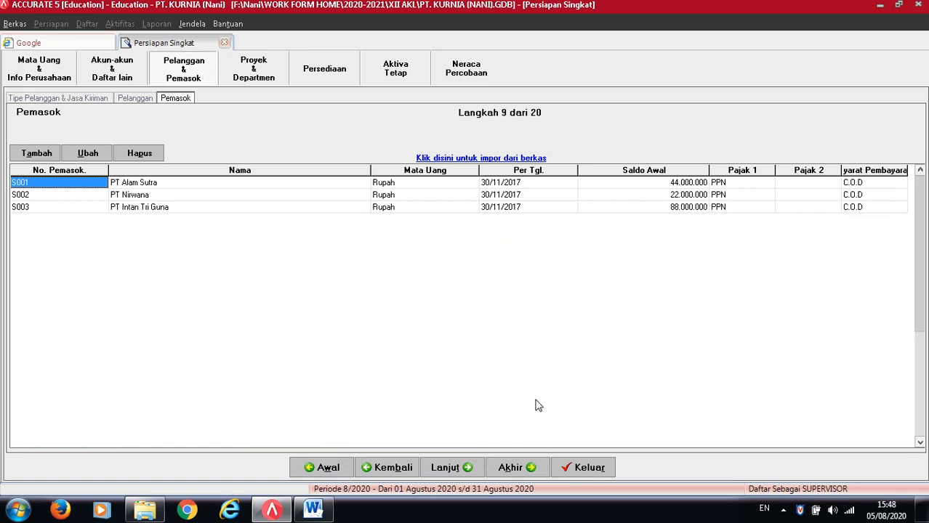
Advance the wizard past the project, department and warehouse steps to Akun Default Barang without adding any entries
click(460, 470)
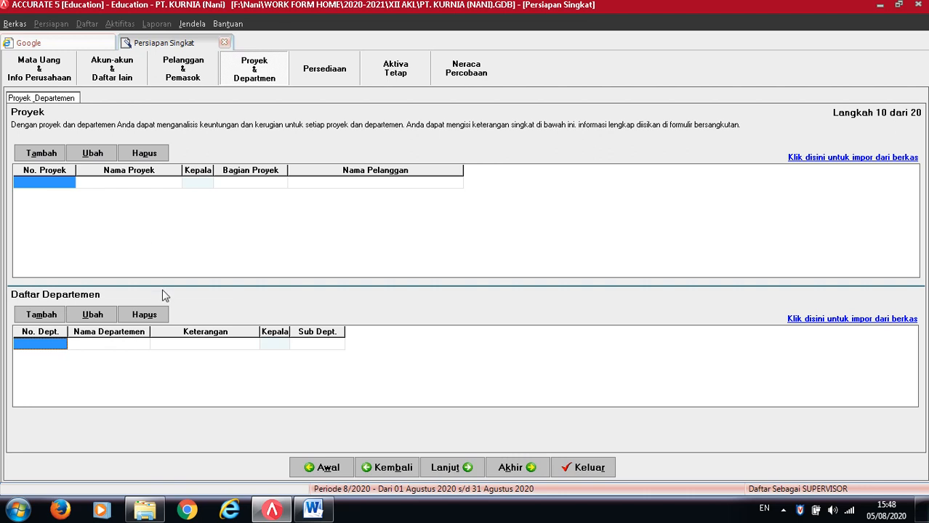
click(464, 468)
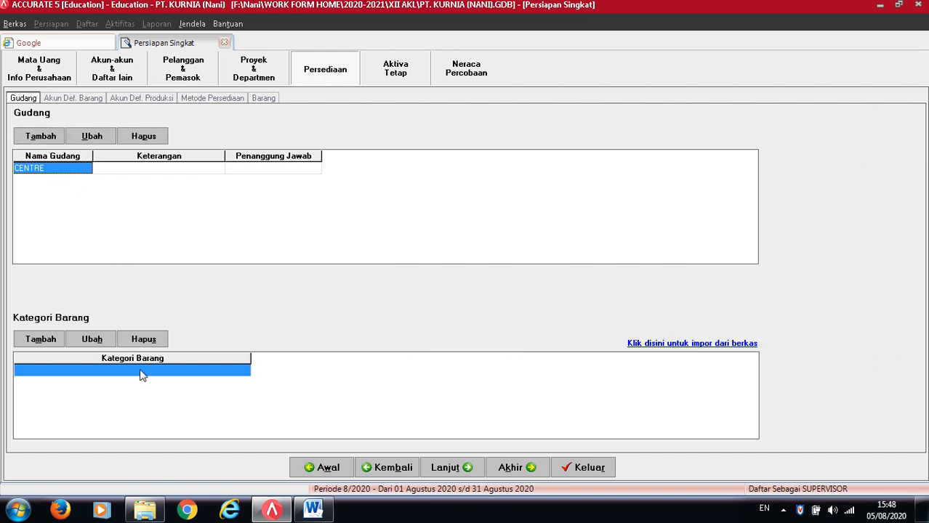
click(447, 468)
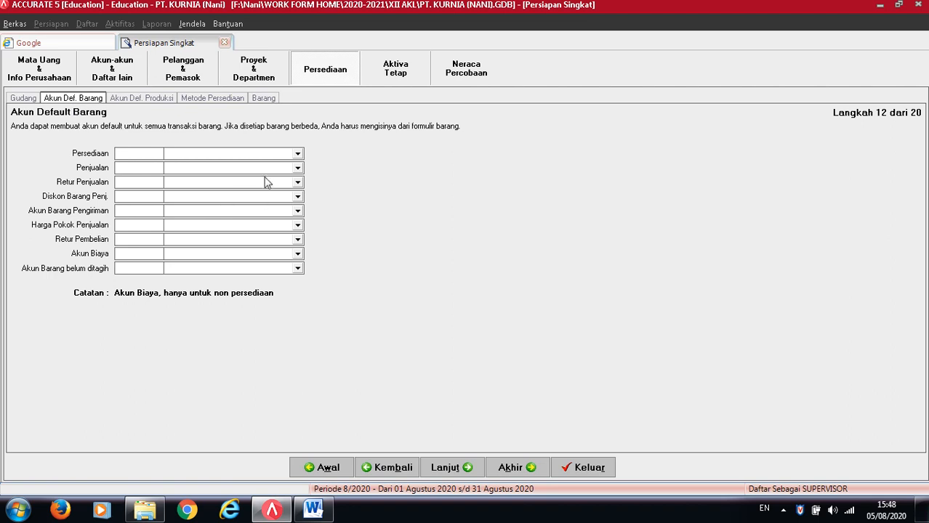
Set the default item account for Persediaan to Merchandise Inventory and for Penjualan to Sales of Instalment
click(298, 154)
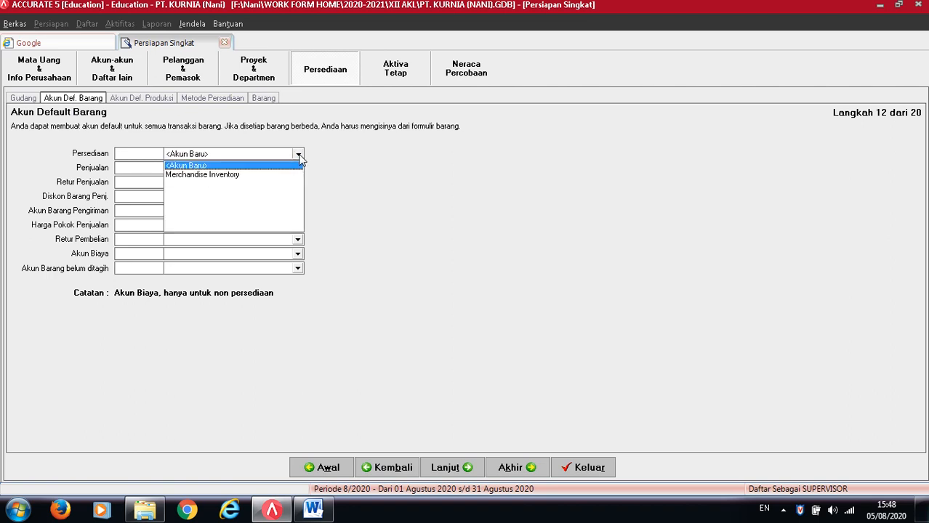
click(235, 176)
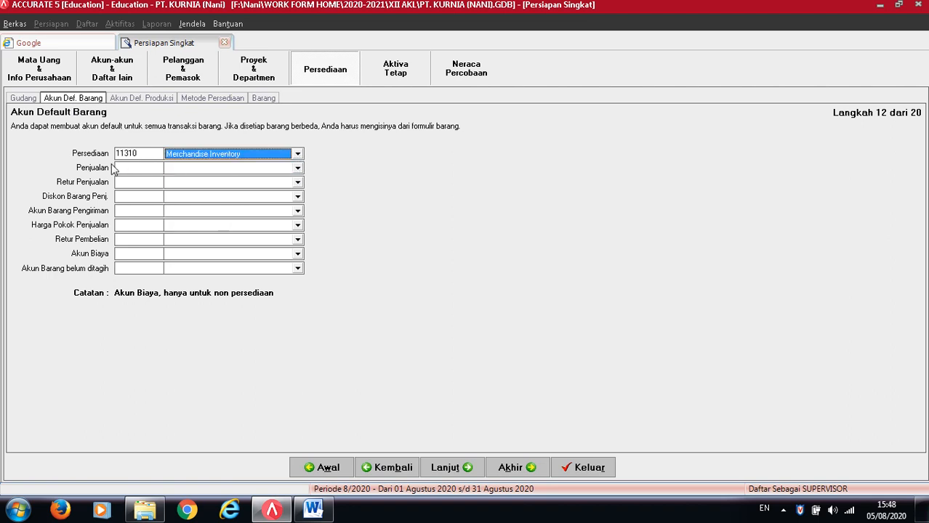
click(297, 168)
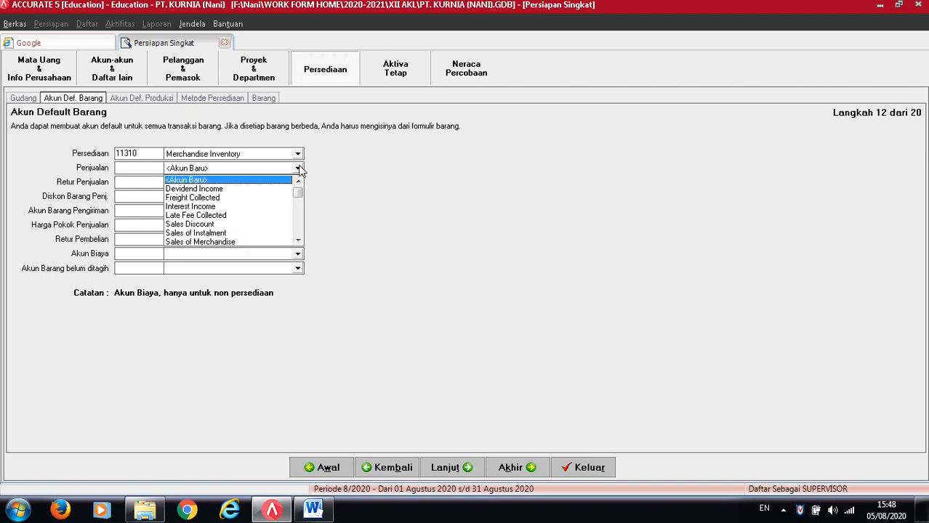
click(220, 233)
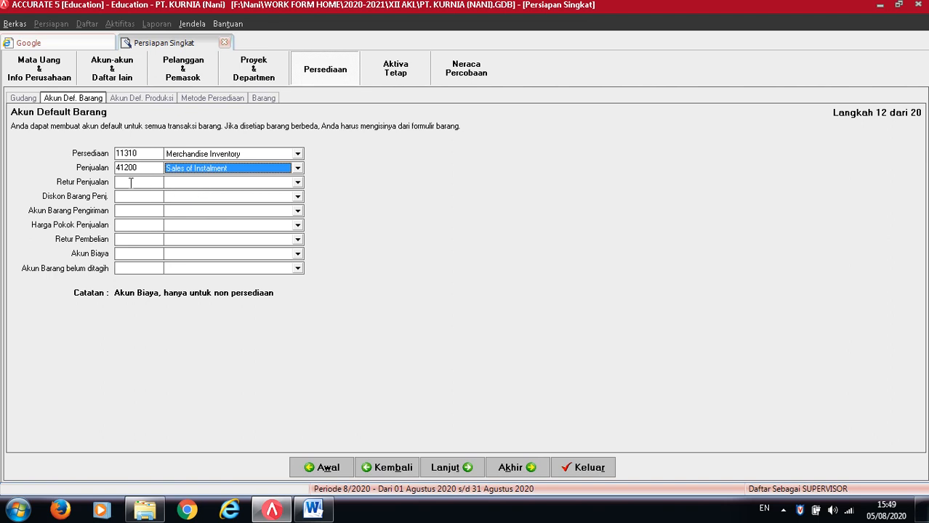
Set the default item account for Retur Penjualan to Sales of Instalment
click(298, 182)
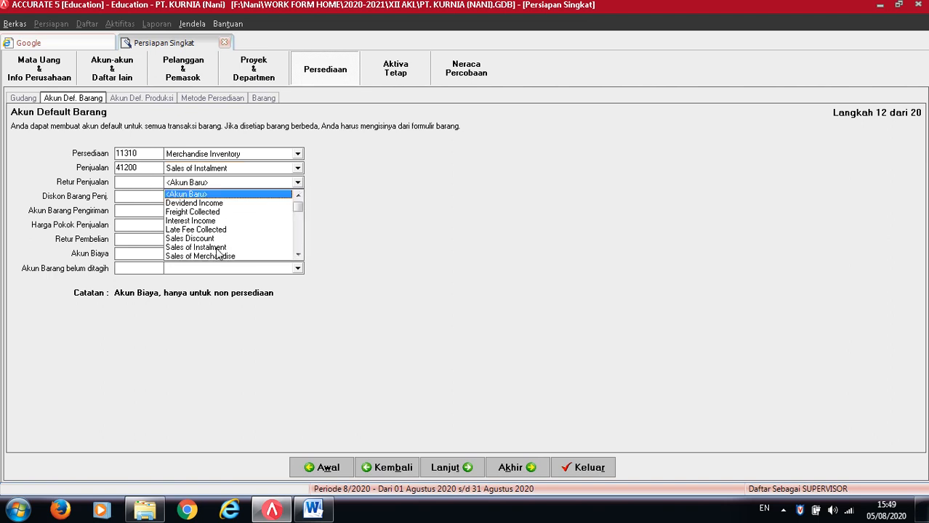
click(298, 255)
click(221, 248)
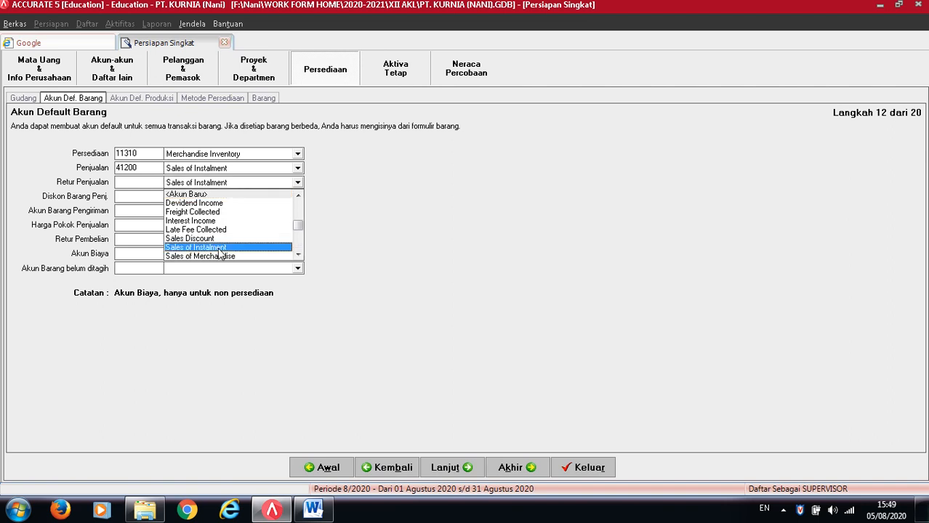
click(219, 248)
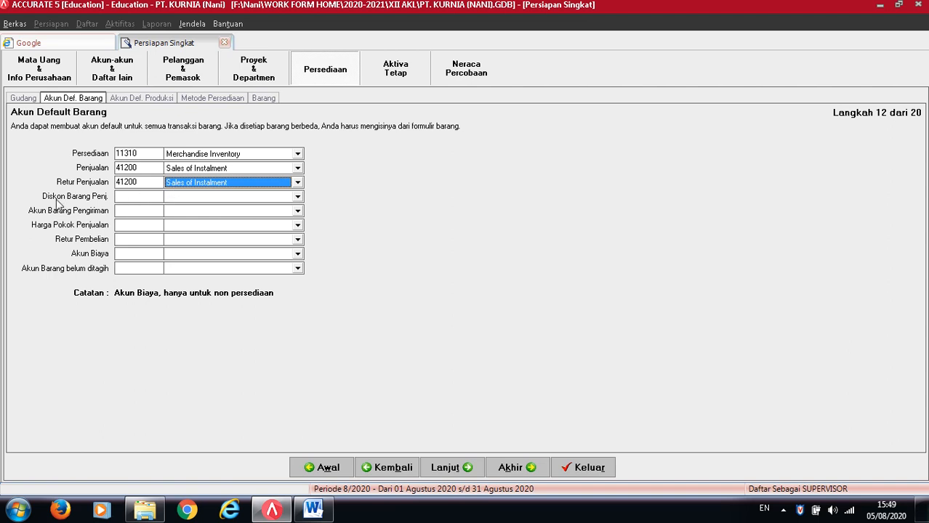
Set the default item account for Diskon Barang Penj. to Sales Discount and for Akun Barang Pengiriman to Merchandise Inventory
click(297, 197)
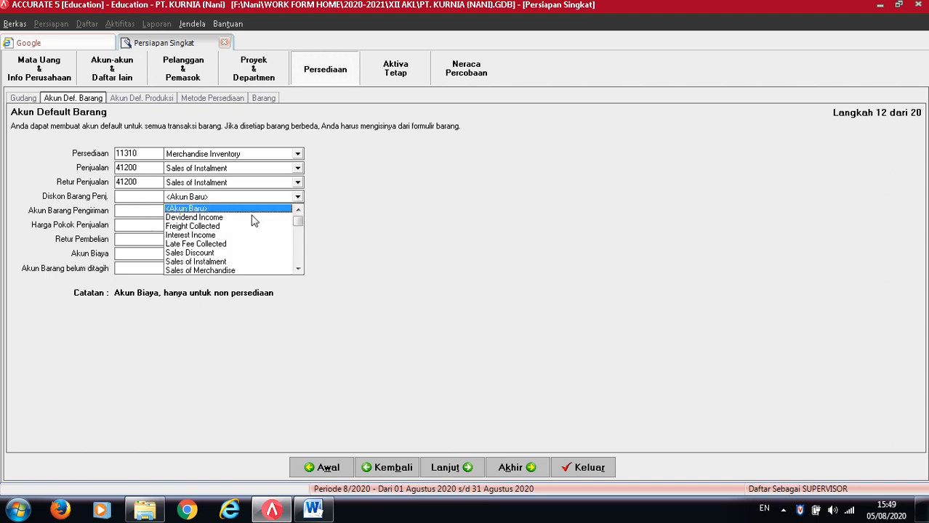
click(208, 254)
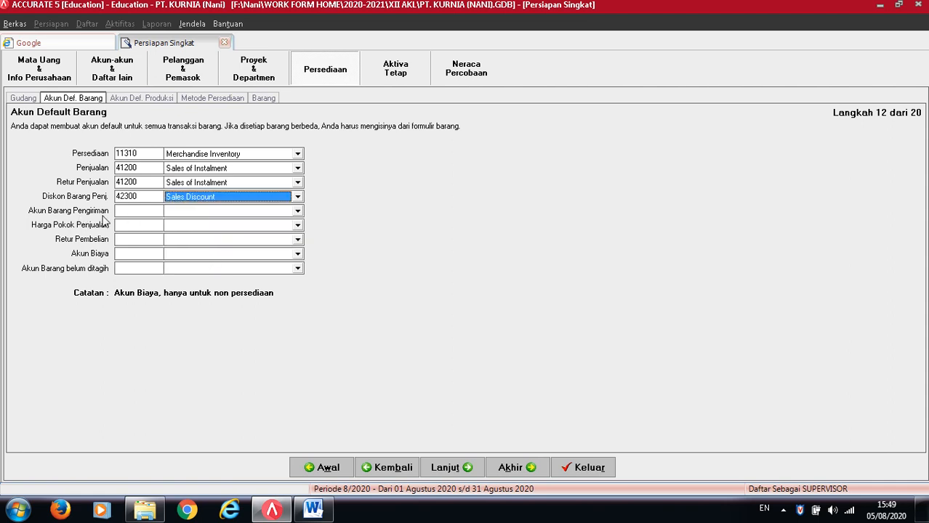
click(297, 211)
click(233, 232)
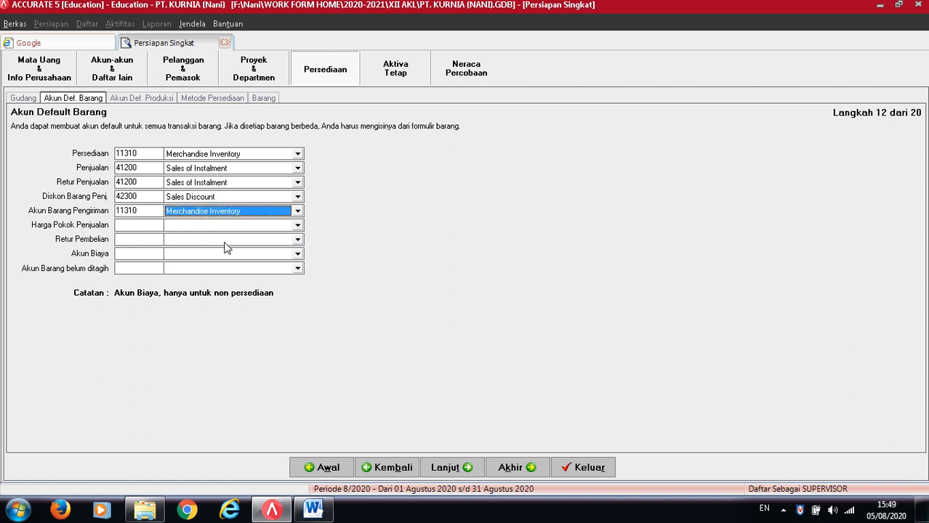
Set the default item account for Harga Pokok Penjualan to Cost of Good Sold of Instalment and for Retur Pembelian to Merchandise Inventory
click(297, 226)
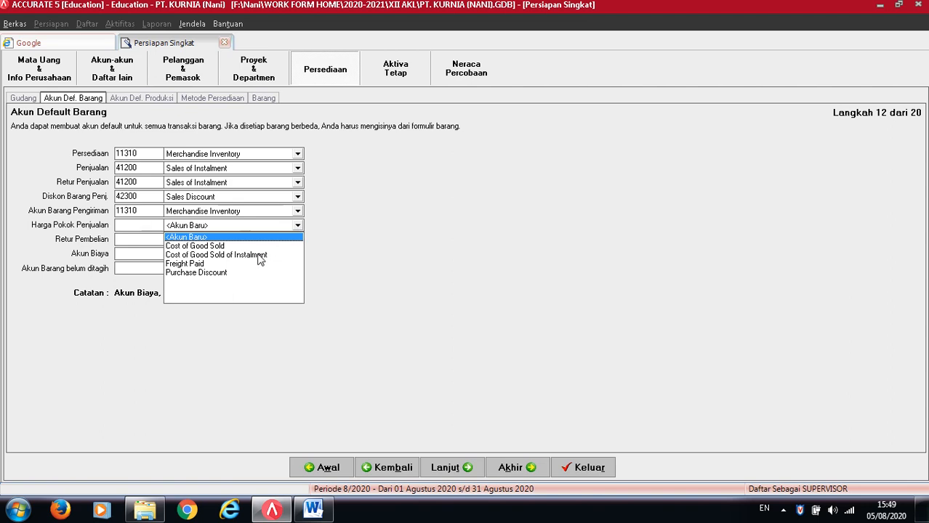
key(Down)
key(Down)
click(223, 256)
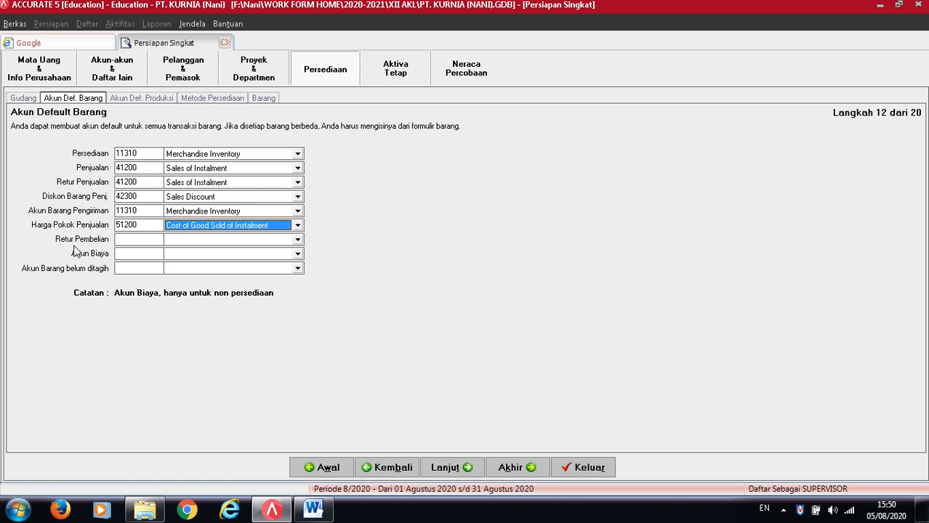
click(297, 240)
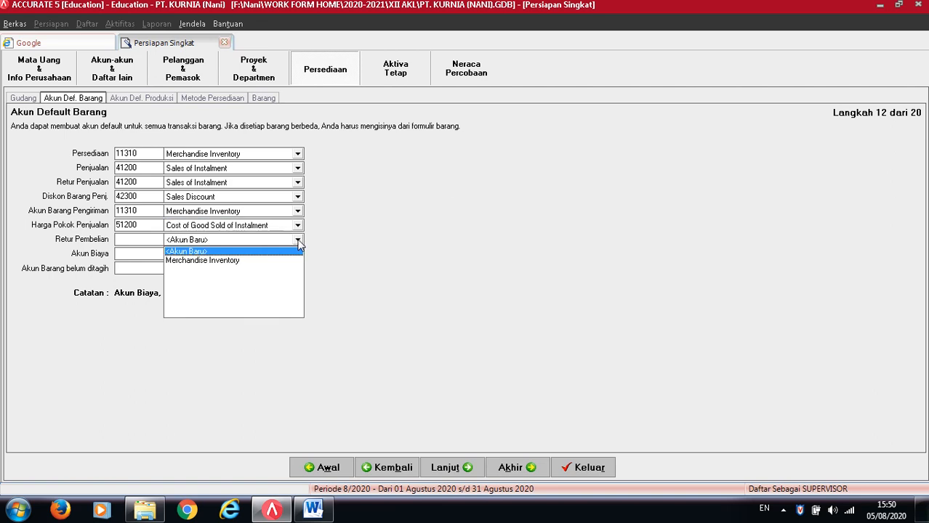
click(235, 262)
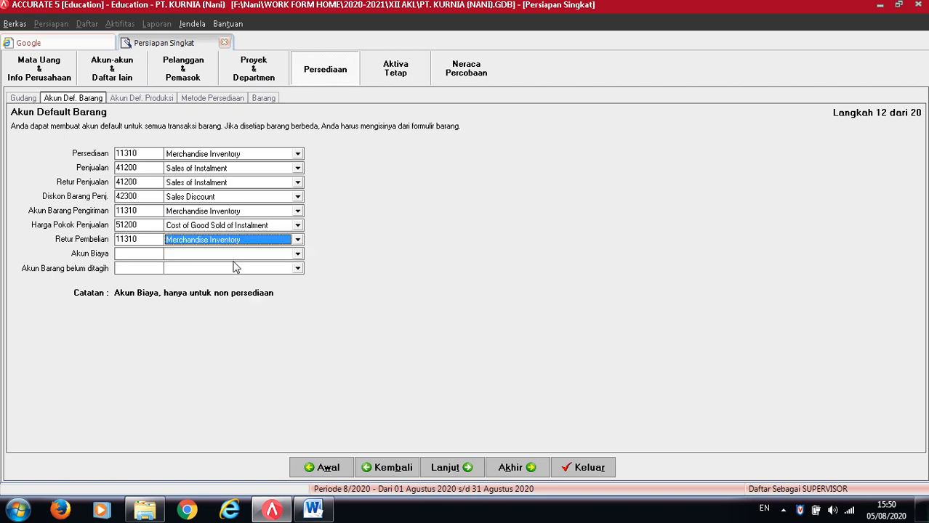
click(298, 255)
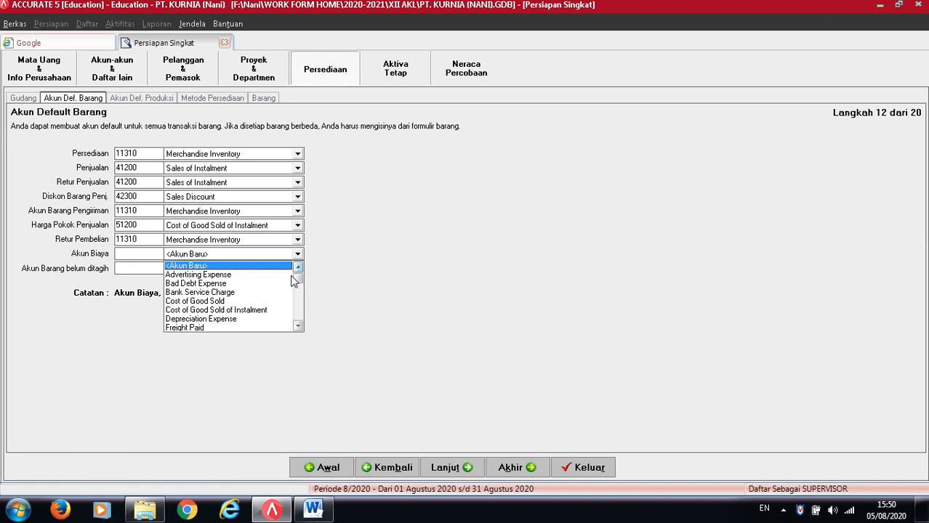
click(297, 328)
click(303, 333)
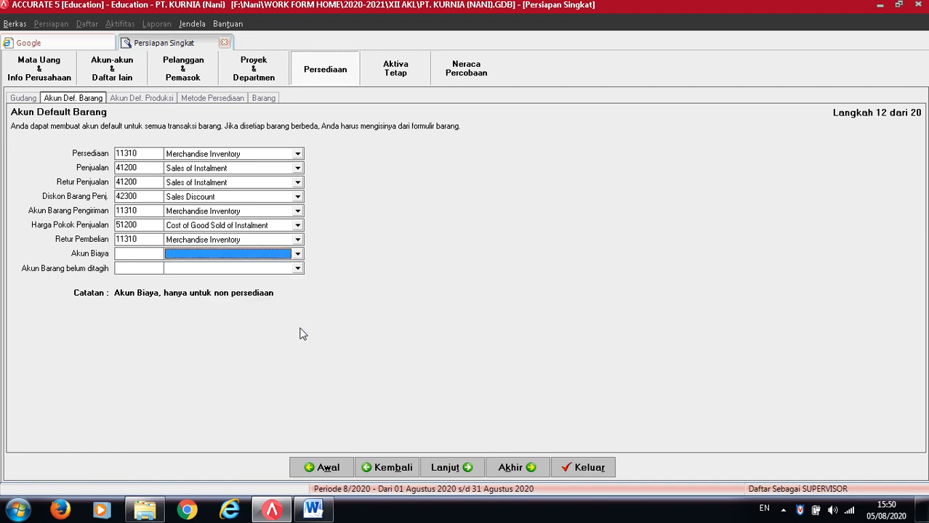
Look through the available expense accounts and set Akun Biaya to Cost of Good Sold of Instalment
click(297, 255)
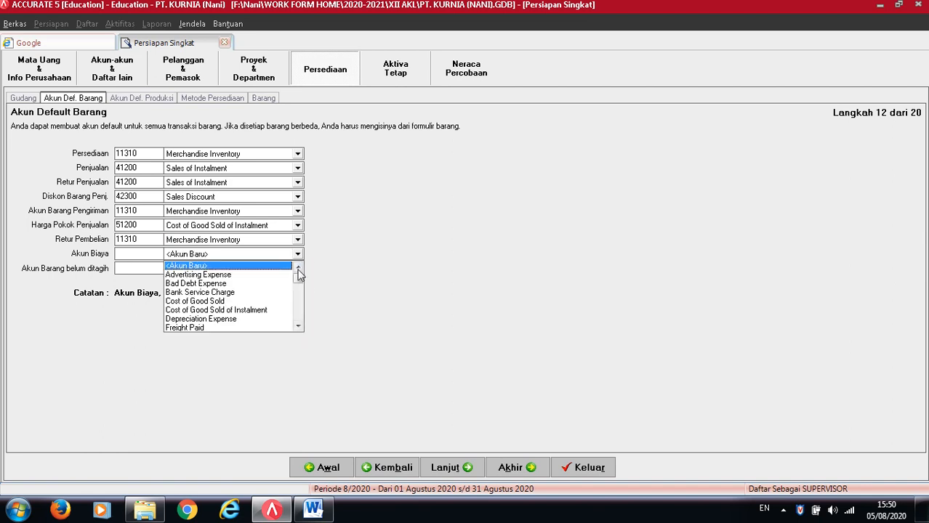
click(298, 328)
click(298, 327)
click(298, 328)
click(298, 328)
click(298, 327)
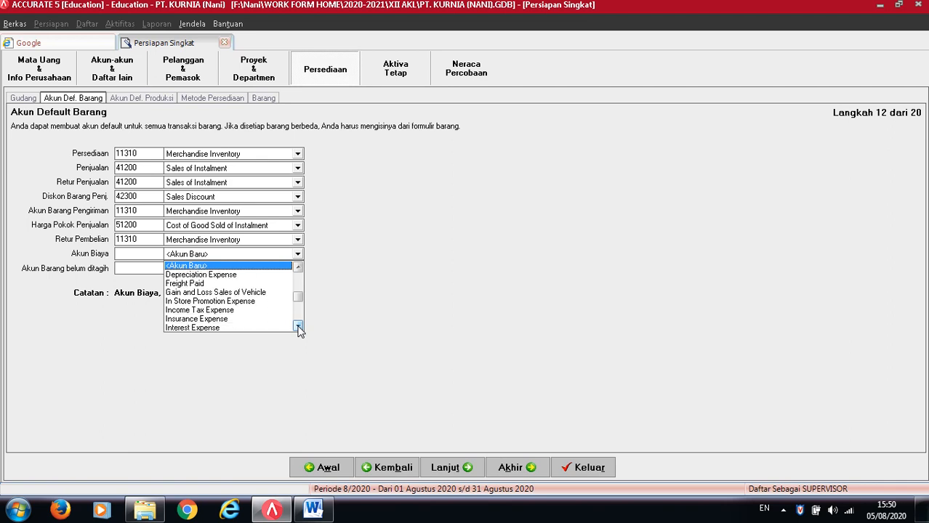
click(298, 327)
click(298, 327)
click(297, 328)
click(298, 328)
click(298, 328)
click(298, 328)
click(298, 328)
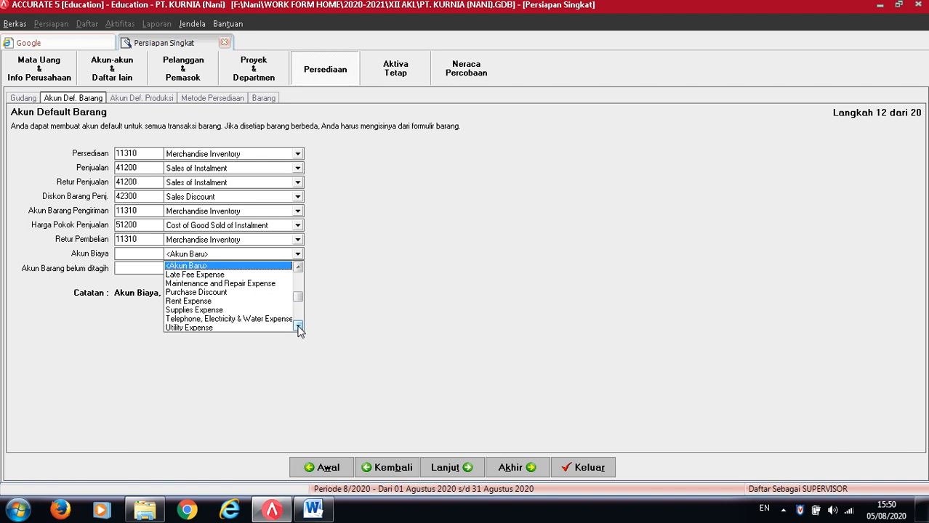
click(298, 328)
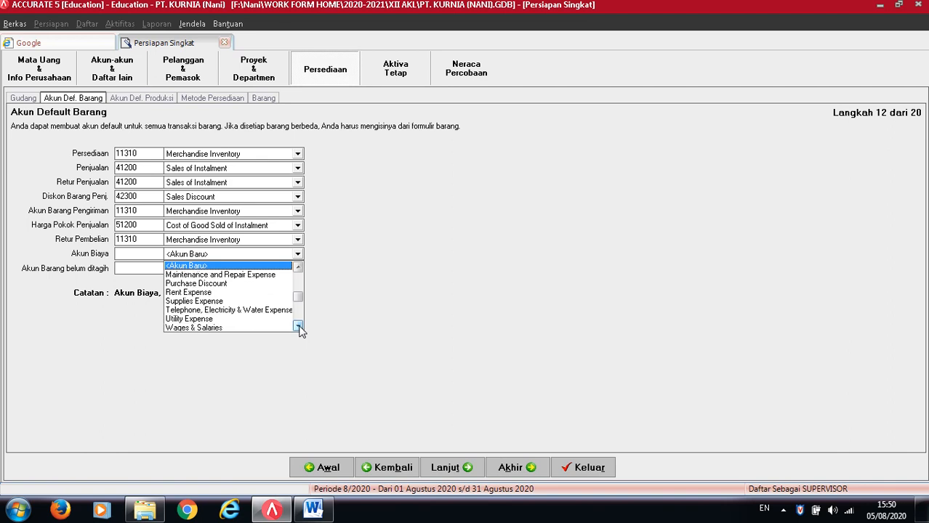
click(298, 328)
click(298, 266)
click(298, 268)
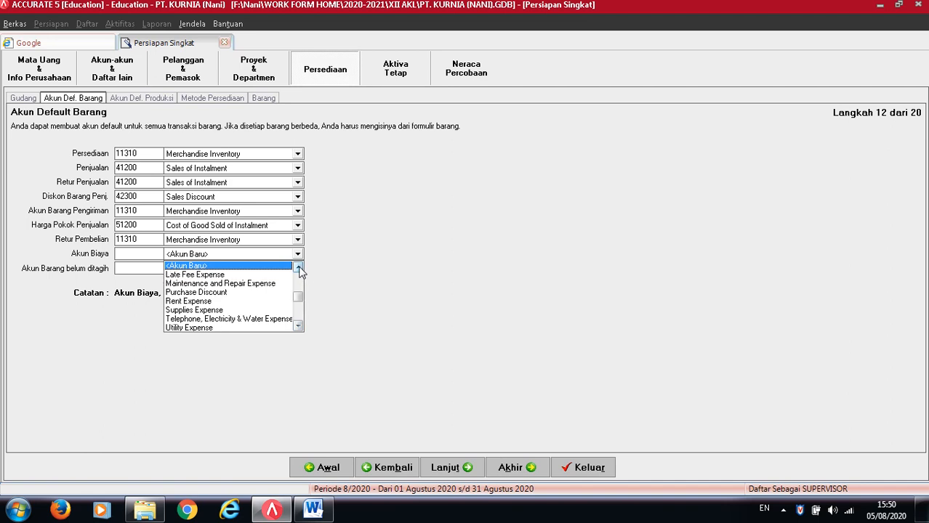
click(300, 267)
click(299, 268)
click(300, 267)
click(300, 268)
click(300, 268)
click(300, 268)
click(301, 269)
click(301, 269)
click(299, 267)
click(299, 267)
click(299, 268)
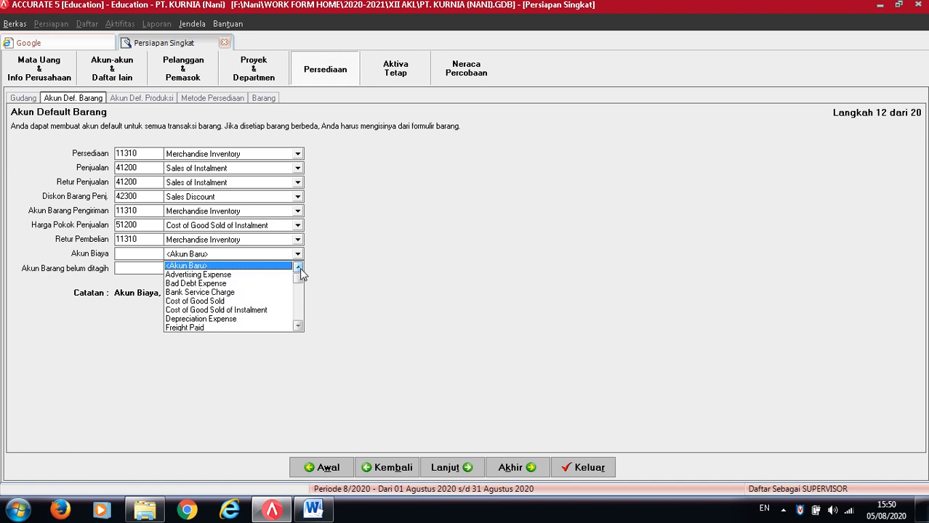
click(298, 327)
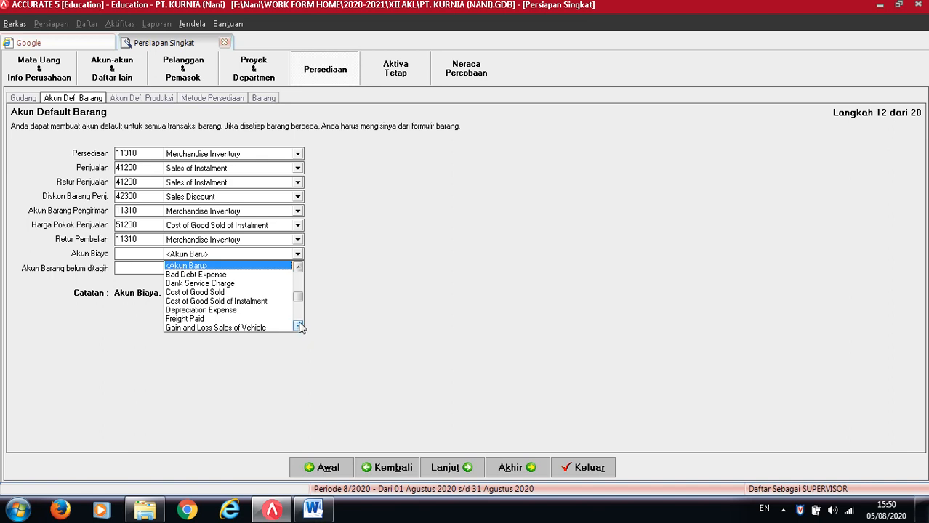
click(243, 301)
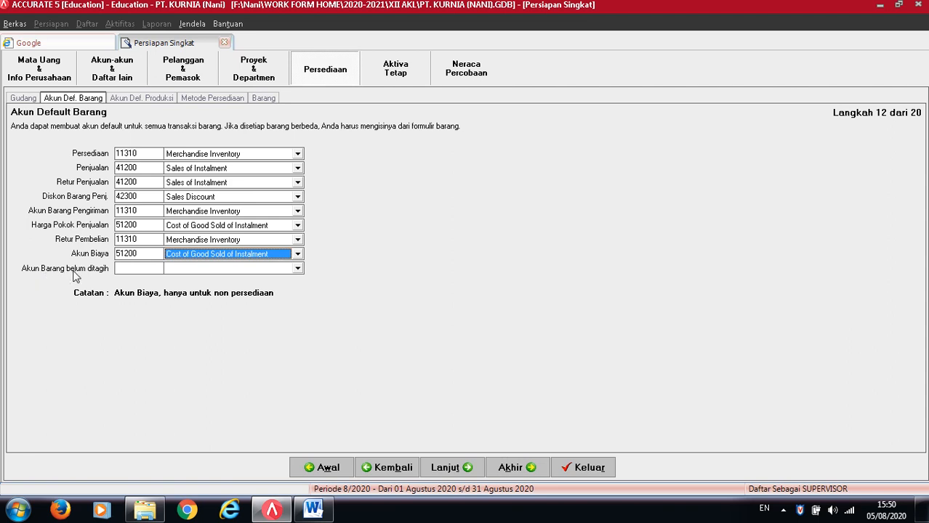
Set Akun Barang belum ditagih to Accruad expenses and advance the wizard to Metode Biaya, leaving the production accounts empty
click(298, 269)
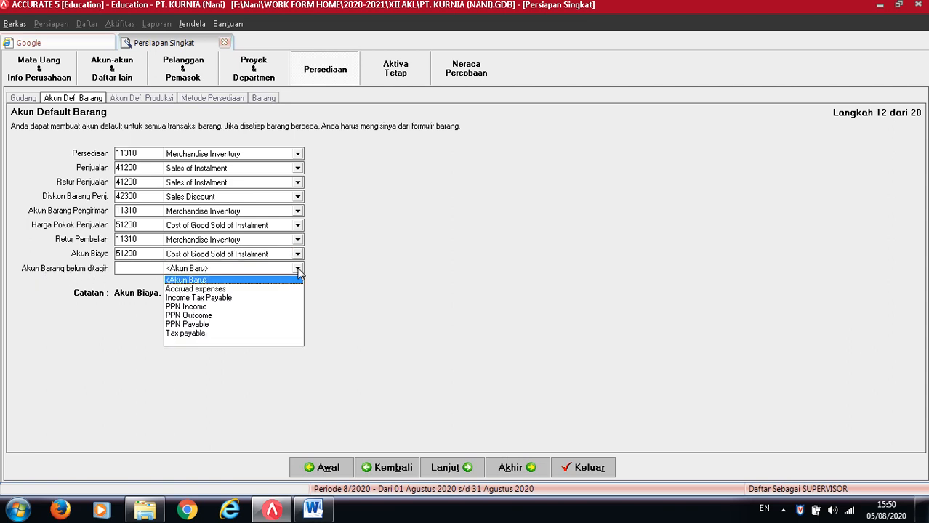
click(213, 290)
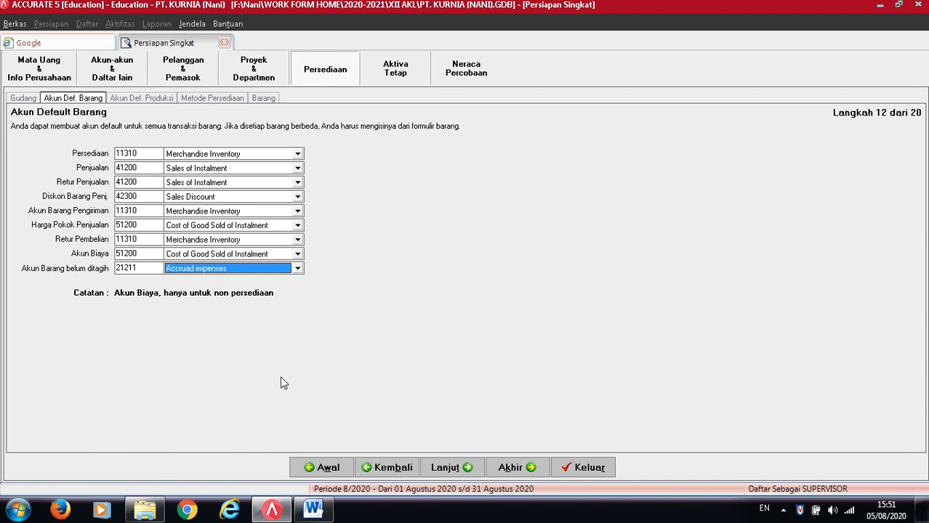
click(456, 473)
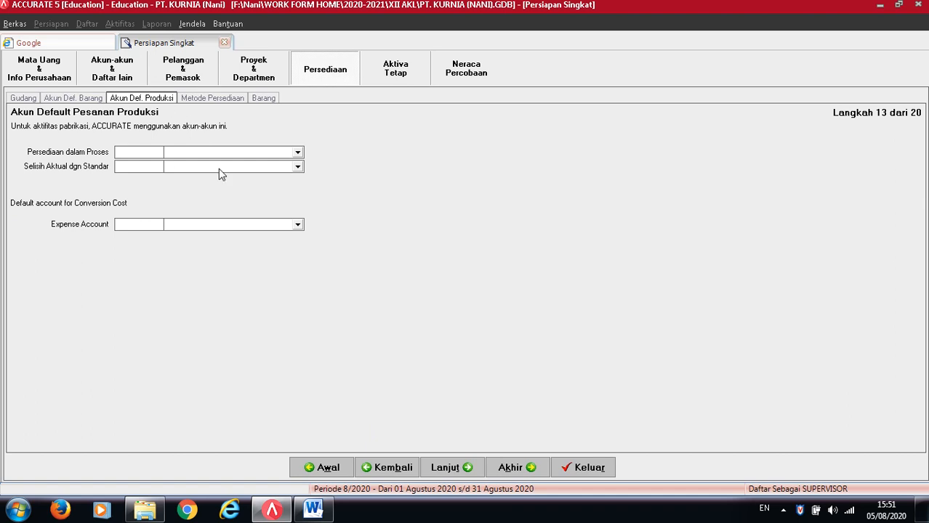
click(455, 469)
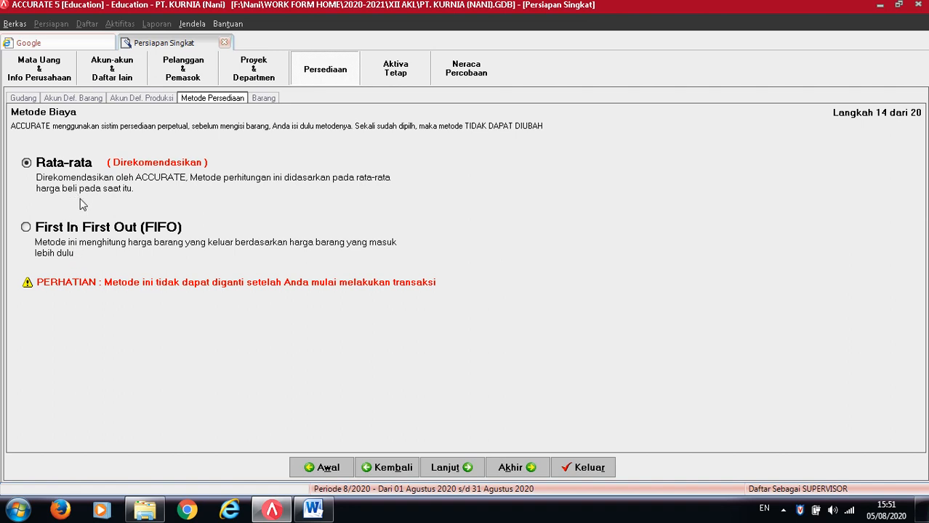
Check the Penilaian Persediaan Barang policy in the Word document and select Rata-rata as the inventory cost method in Accurate
click(314, 511)
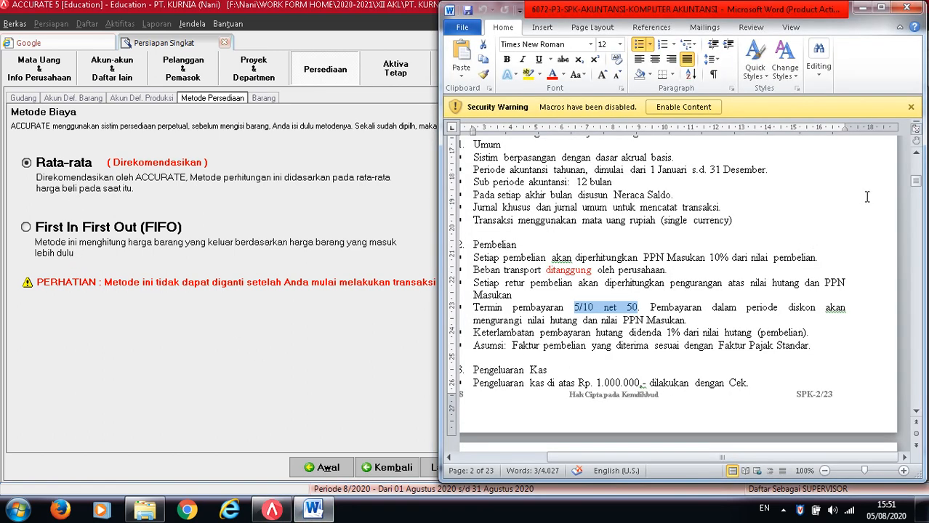
click(916, 153)
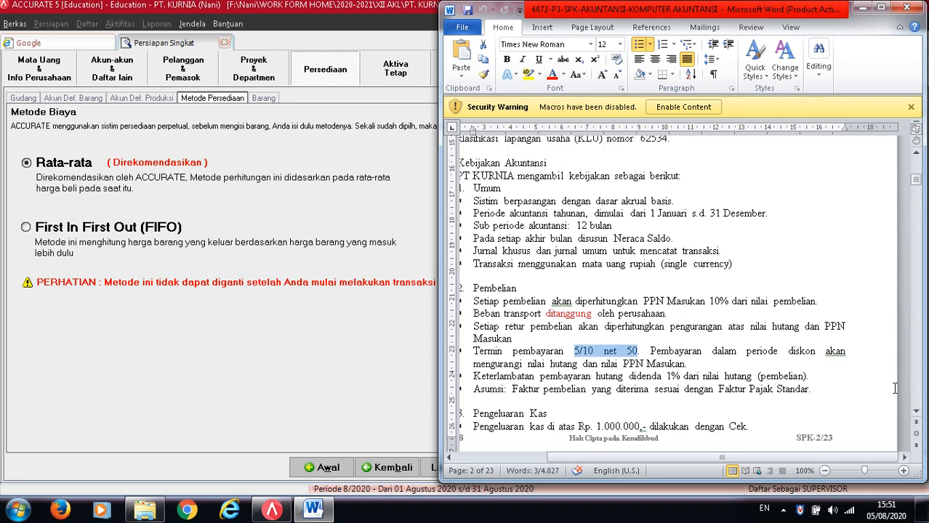
click(915, 412)
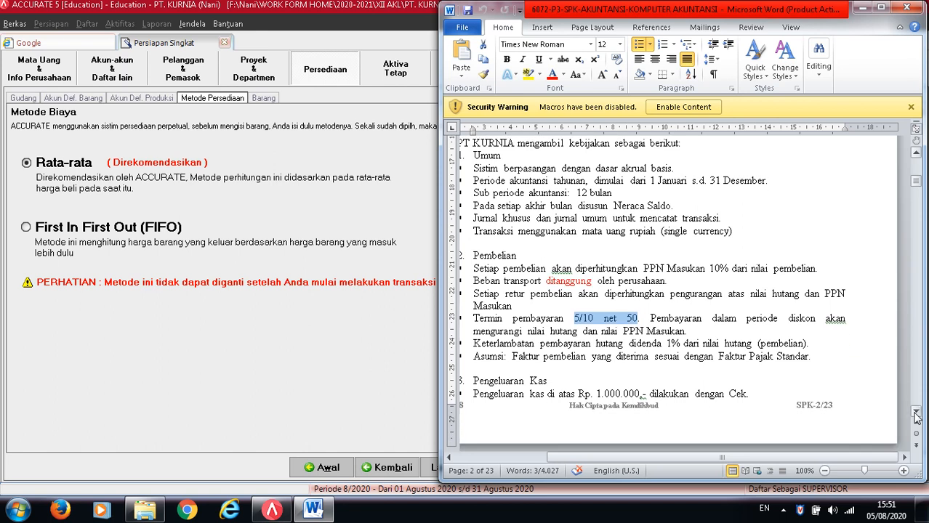
click(915, 413)
click(915, 413)
click(915, 413)
click(914, 413)
click(915, 412)
click(915, 413)
click(915, 413)
click(915, 413)
click(915, 412)
click(915, 413)
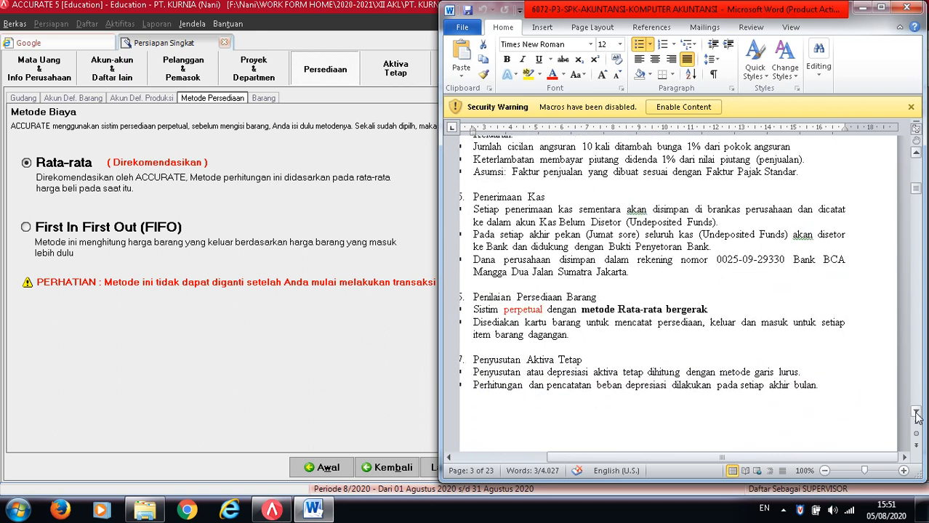
click(914, 412)
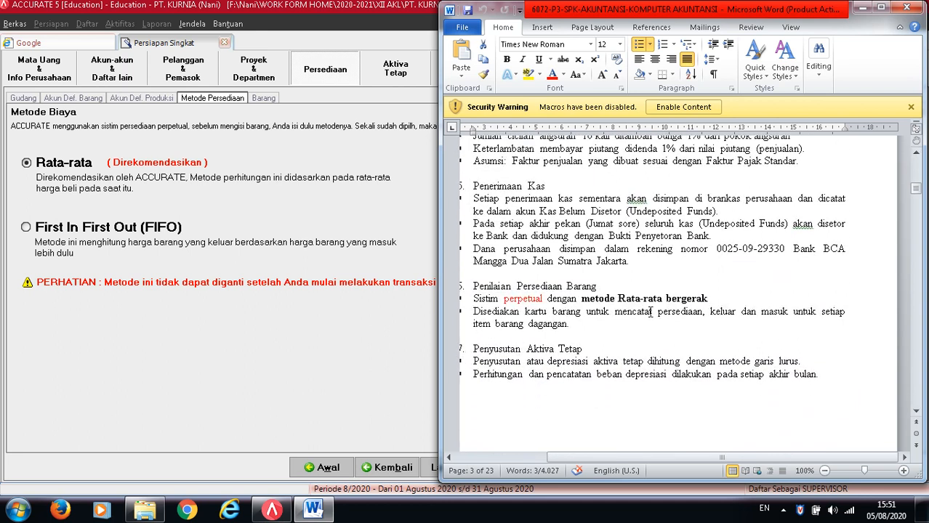
click(25, 165)
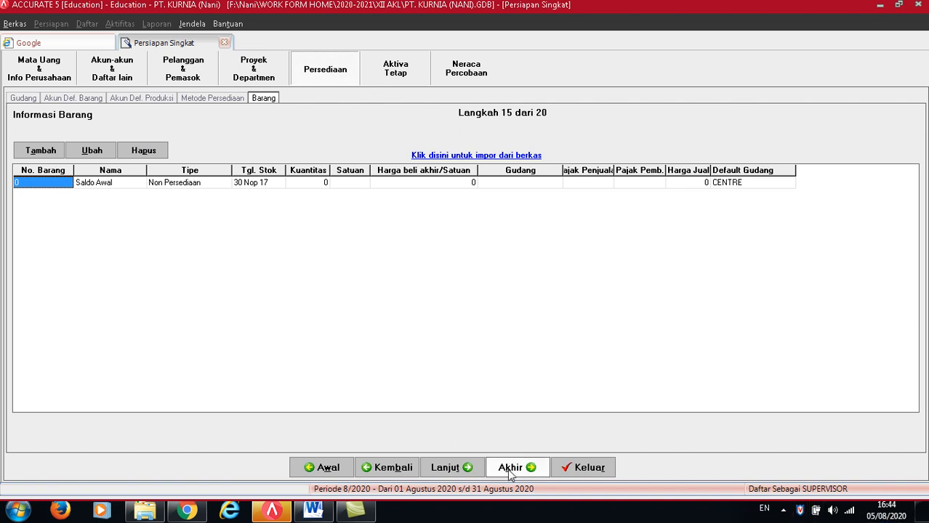
Exit the setup wizard, saving its data, and close the company database without making a backup
click(579, 469)
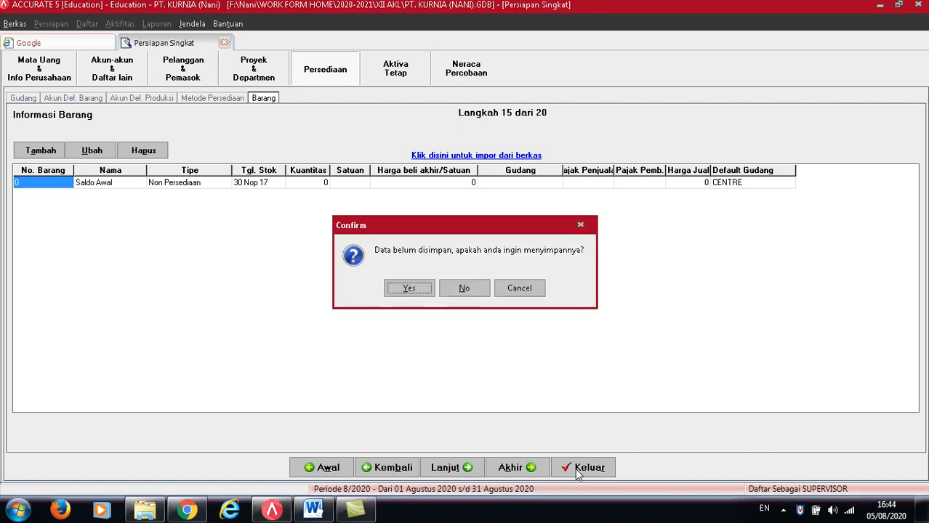
click(411, 289)
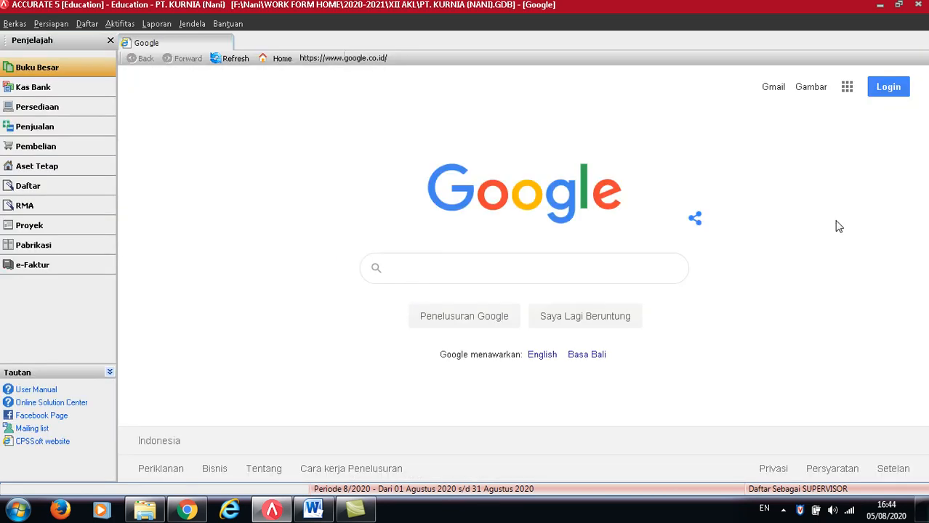
click(919, 6)
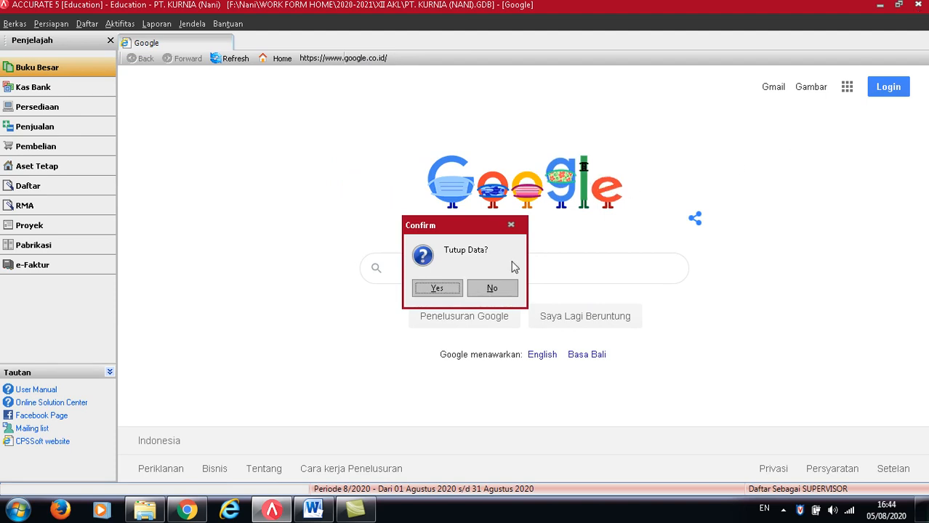
click(436, 288)
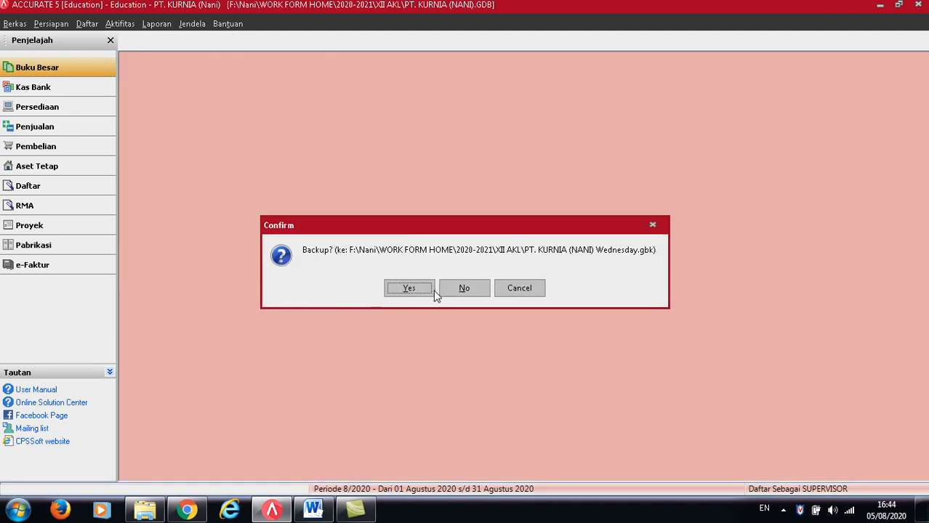
click(462, 291)
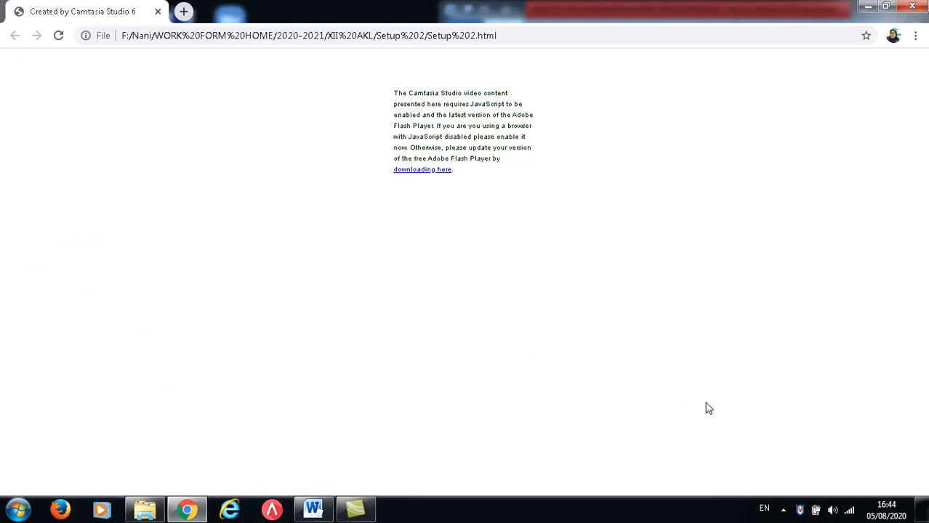
click(784, 510)
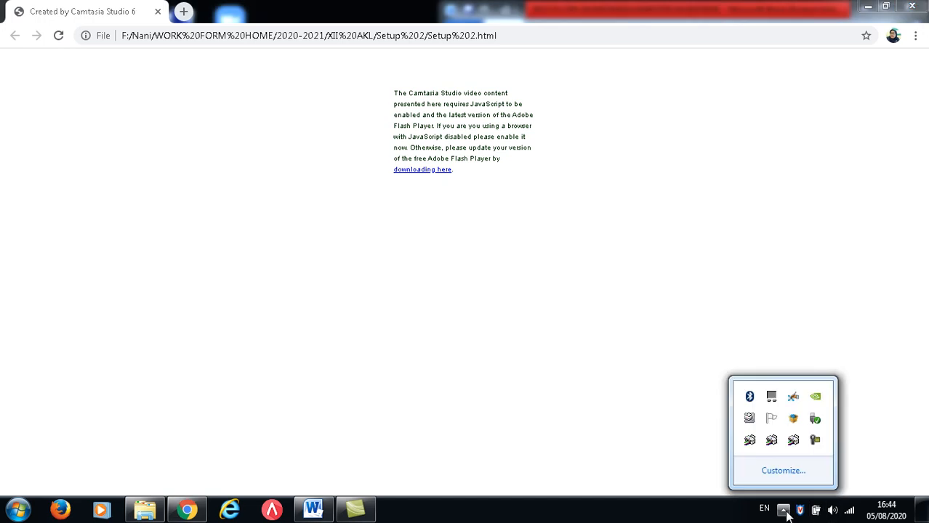
click(815, 442)
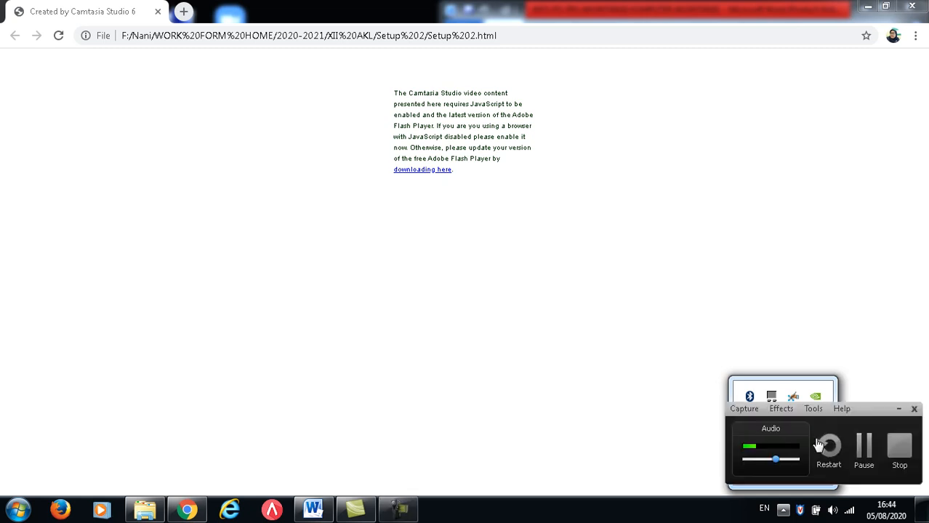
click(899, 446)
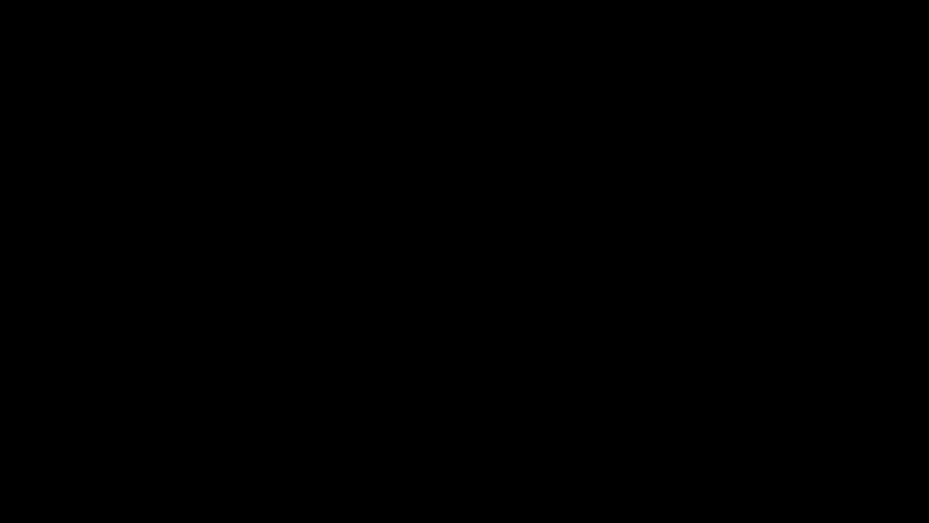